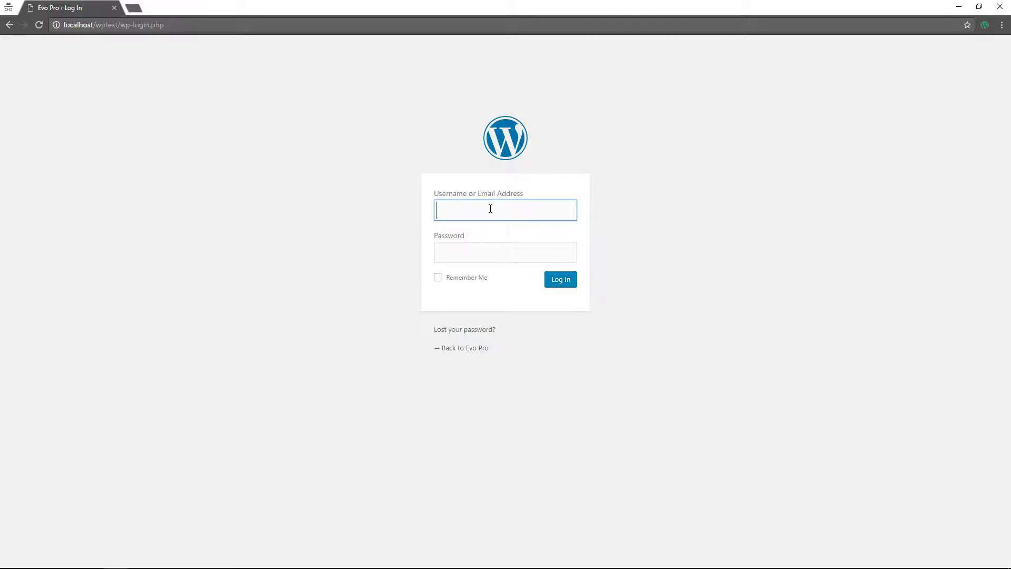
# Sign in to the WordPress admin with the site's username and password.
pyautogui.press('Tab')
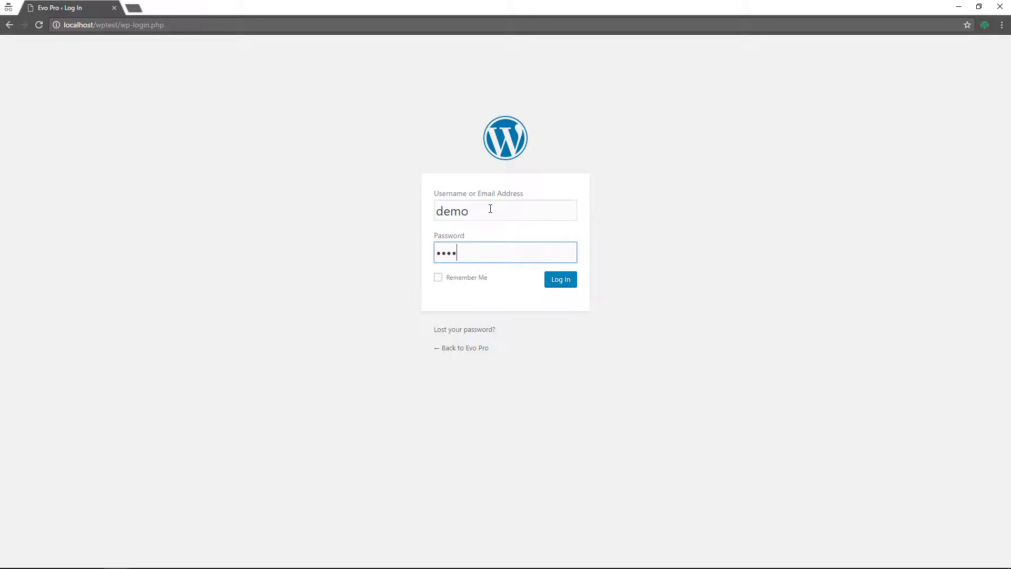
pyautogui.press('Return')
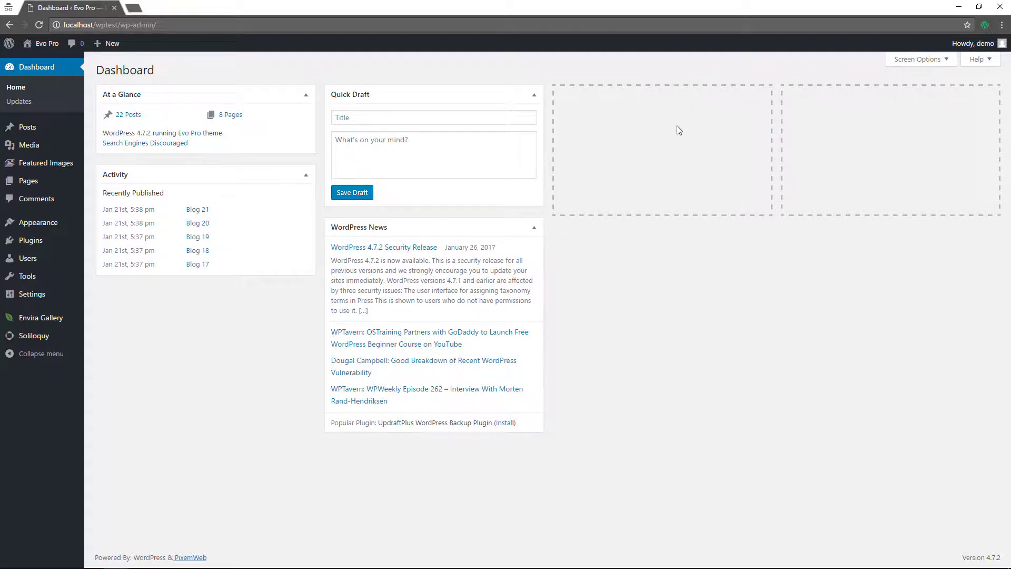
pyautogui.moveTo(472, 226)
pyautogui.mouseDown()
pyautogui.moveTo(657, 145)
pyautogui.moveTo(711, 90)
pyautogui.moveTo(639, 147)
pyautogui.moveTo(458, 232)
pyautogui.moveTo(469, 229)
pyautogui.mouseUp()
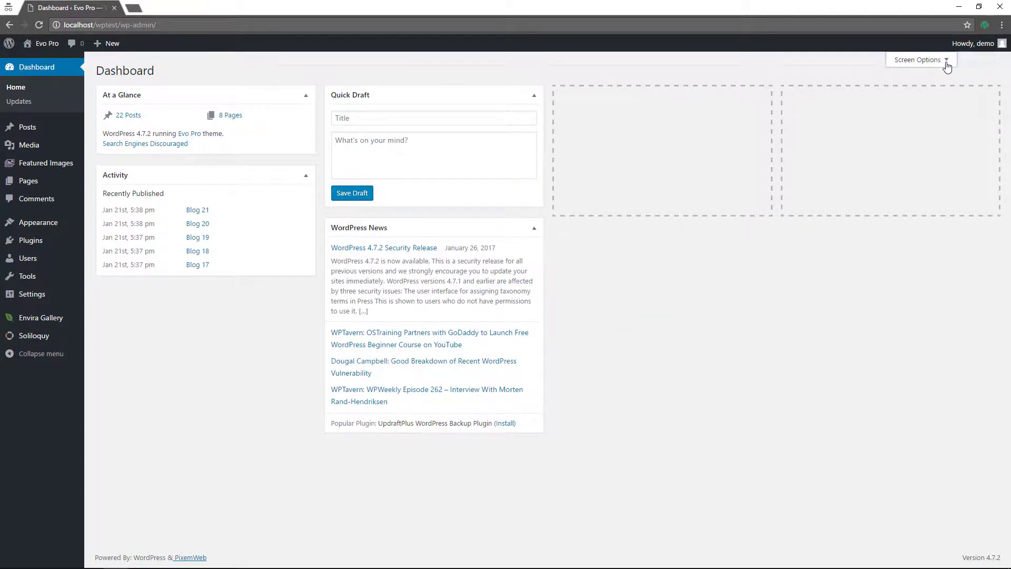
# Show the Welcome panel through the dashboard Screen Options, then dismiss it.
pyautogui.click(946, 63)
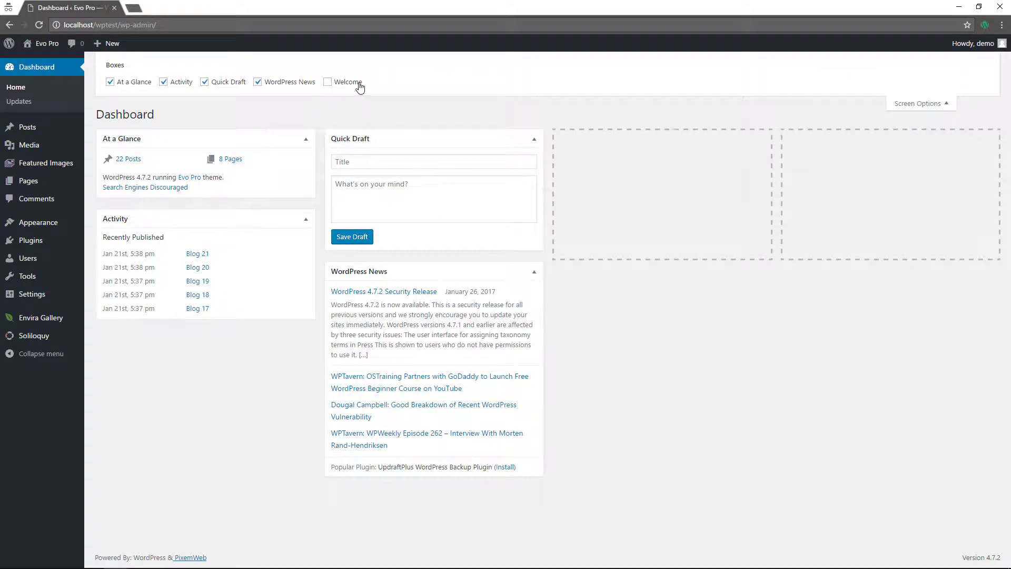
pyautogui.click(330, 83)
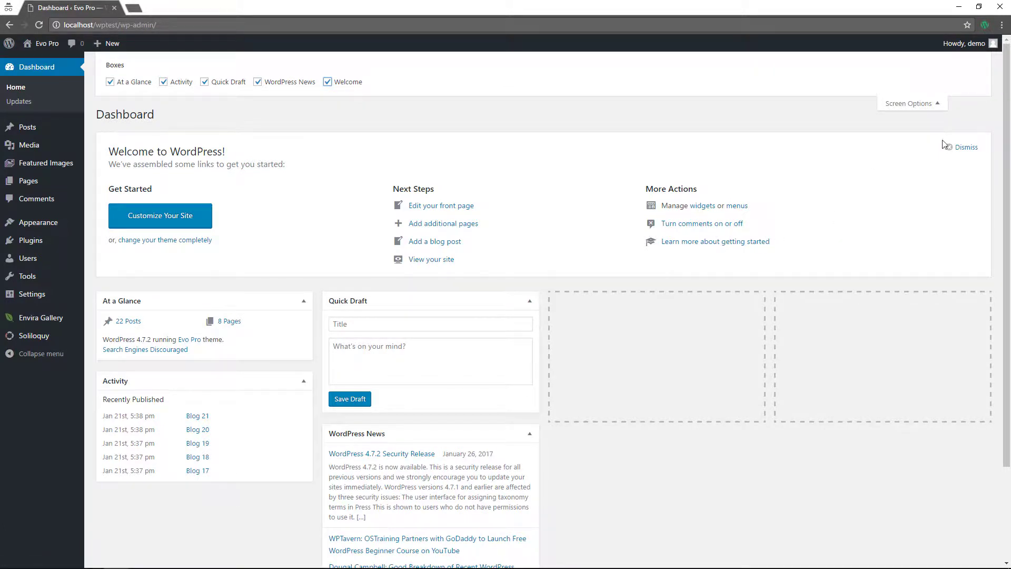
pyautogui.click(959, 151)
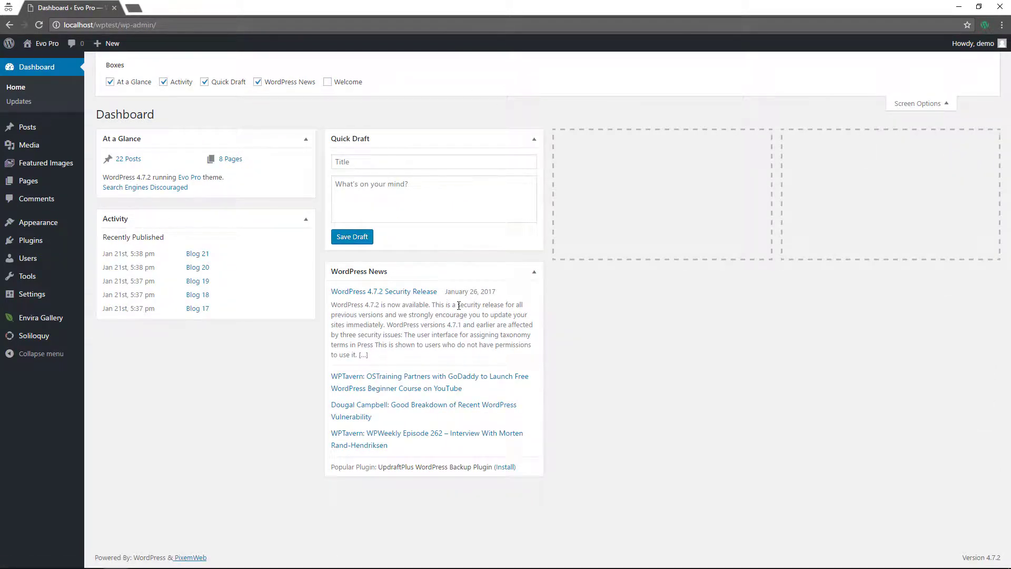
# Hide and restore the WordPress News, Quick Draft and Activity boxes, then bring up dashboard Help.
pyautogui.click(257, 82)
pyautogui.click(205, 83)
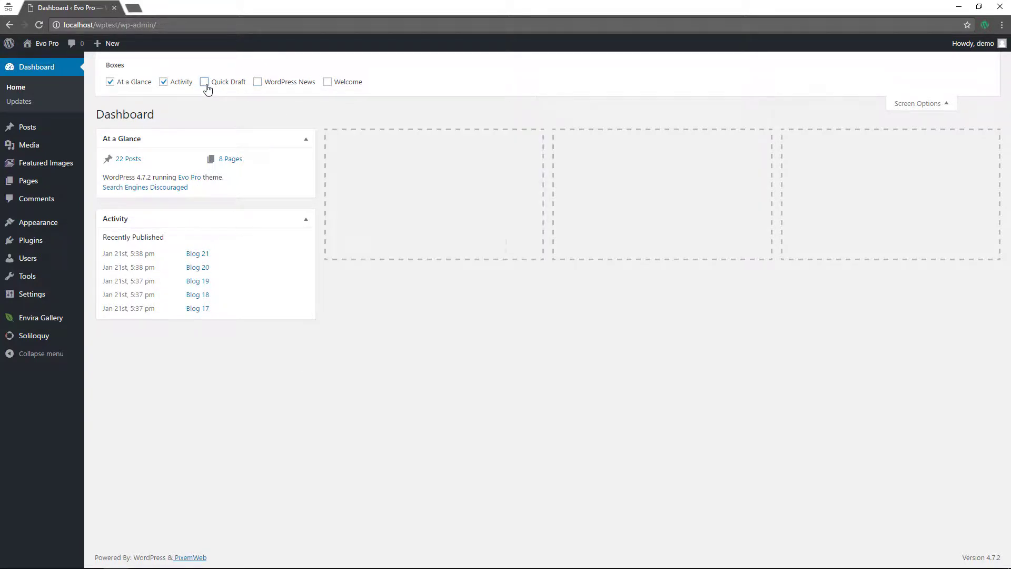
pyautogui.click(163, 82)
pyautogui.click(163, 82)
pyautogui.click(204, 82)
pyautogui.click(257, 82)
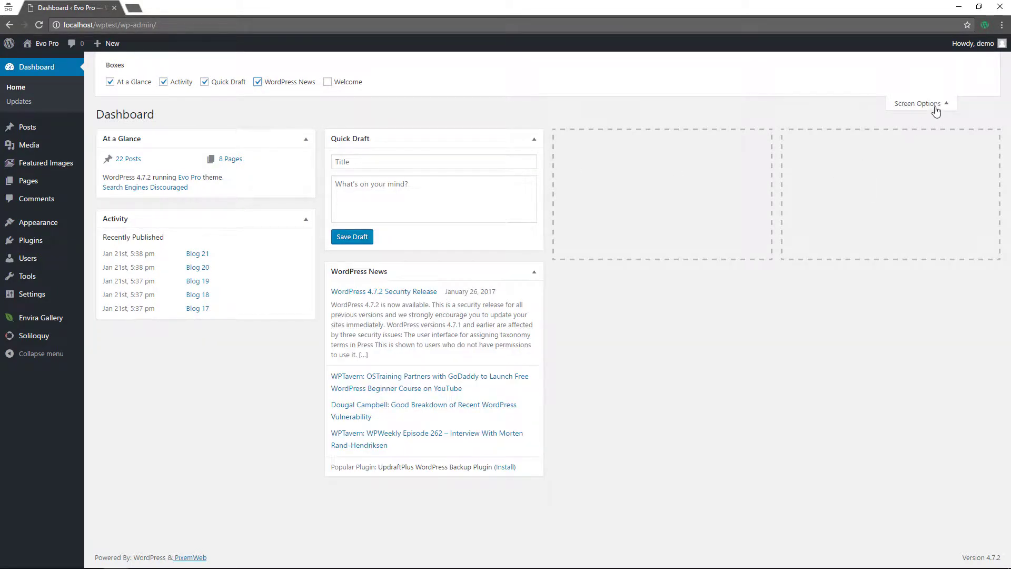
pyautogui.click(936, 107)
pyautogui.click(982, 61)
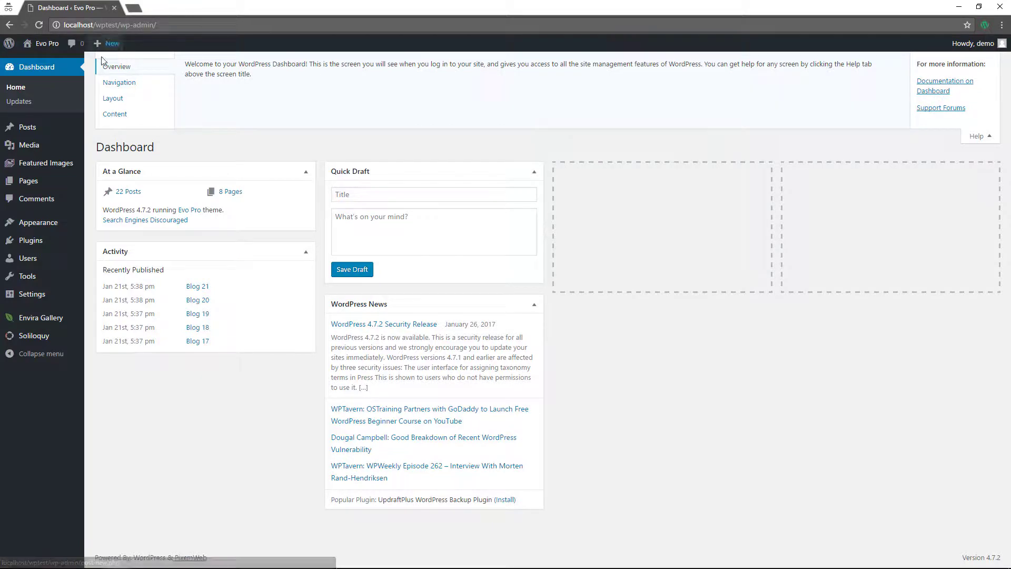
# Read the Navigation, Layout and Content help topics, then close the Help panel.
pyautogui.click(136, 83)
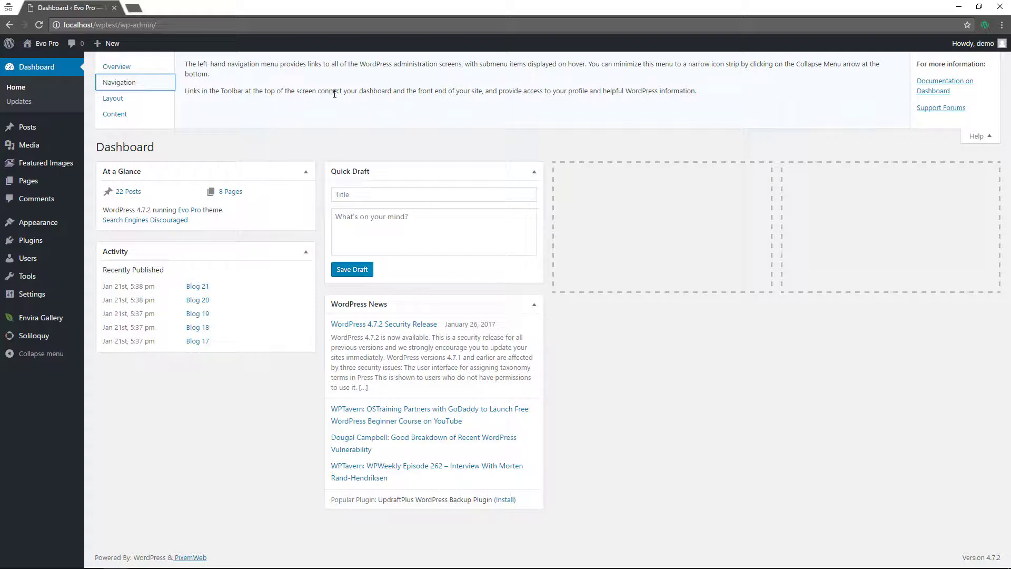
pyautogui.click(117, 98)
pyautogui.click(114, 119)
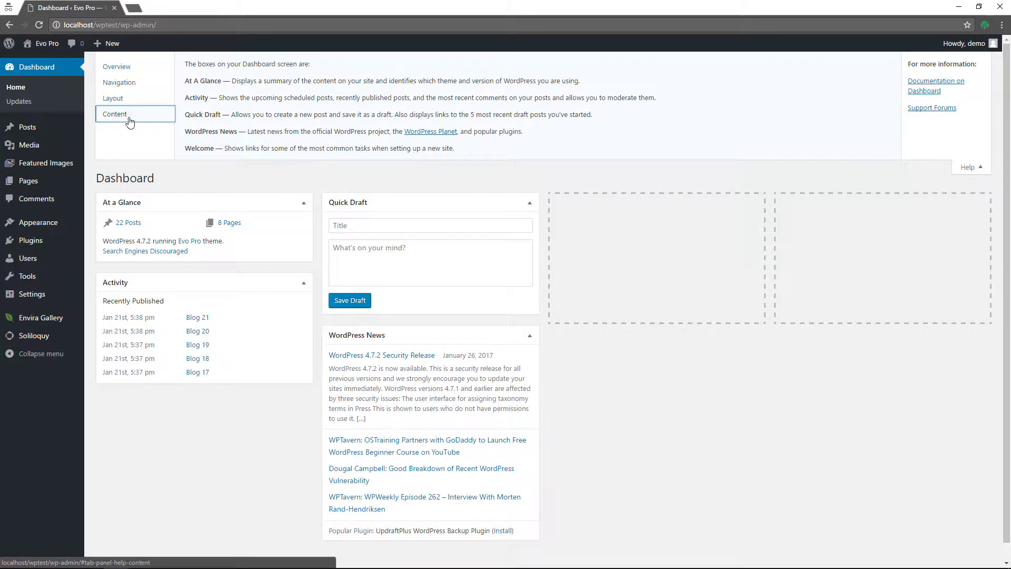
pyautogui.click(969, 168)
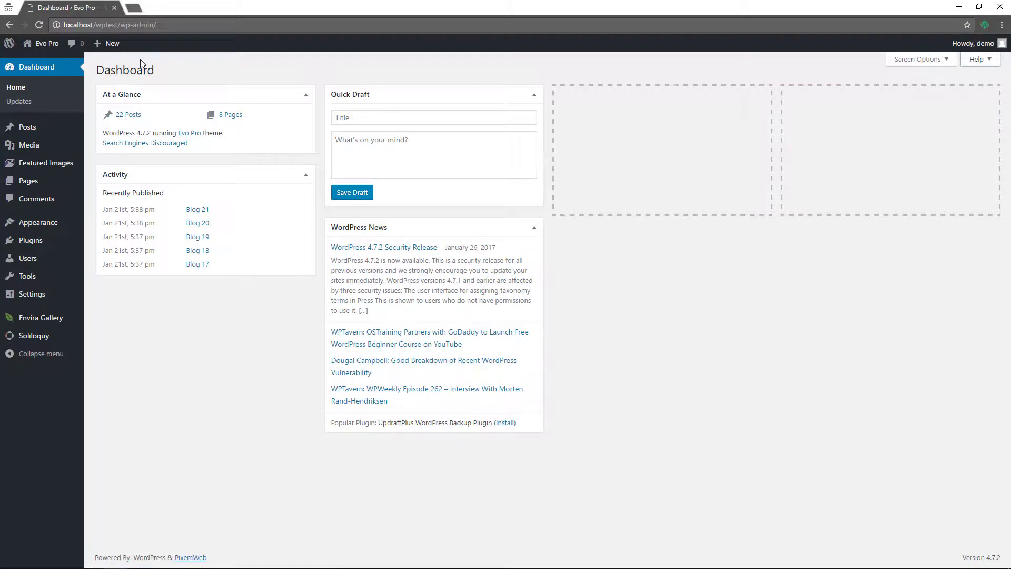
# Check Dashboard > Updates to confirm WordPress, plugins and themes are all up to date.
pyautogui.click(23, 103)
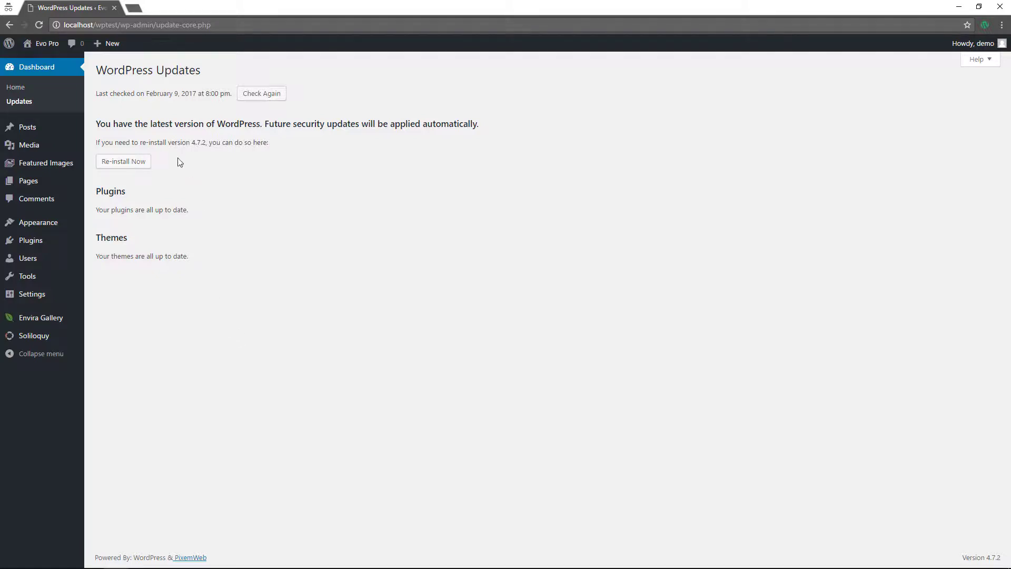
pyautogui.moveTo(33, 135)
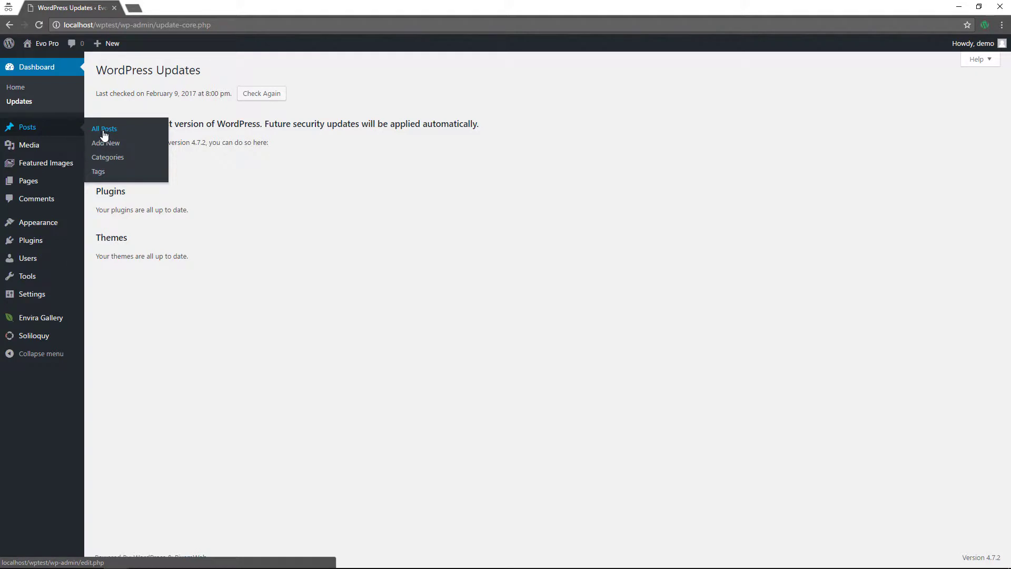
# Browse All Posts, scrolling through the 22 posts with their authors, categories and thumbnails.
pyautogui.click(25, 132)
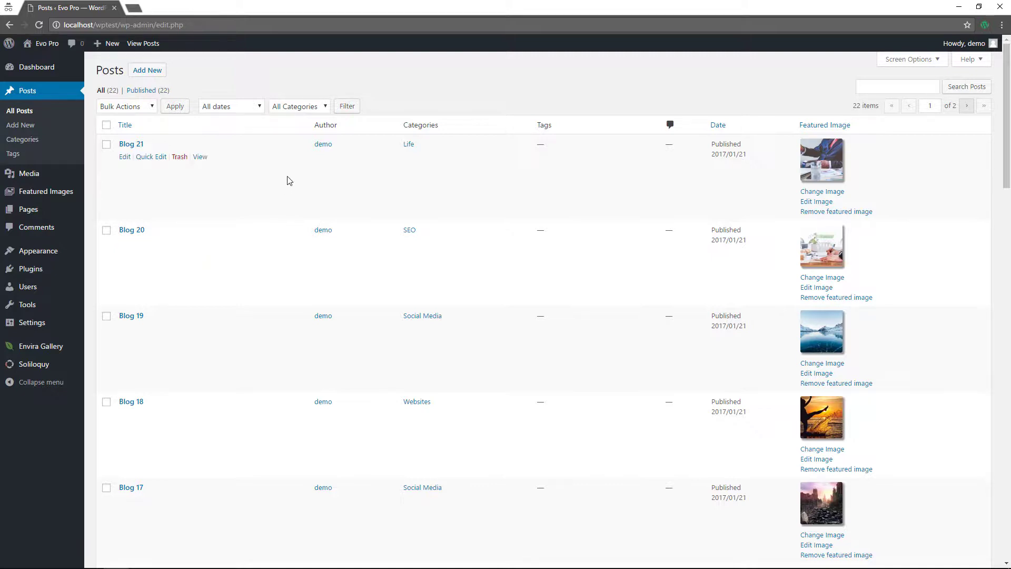
pyautogui.scroll(-5, 289, 180)
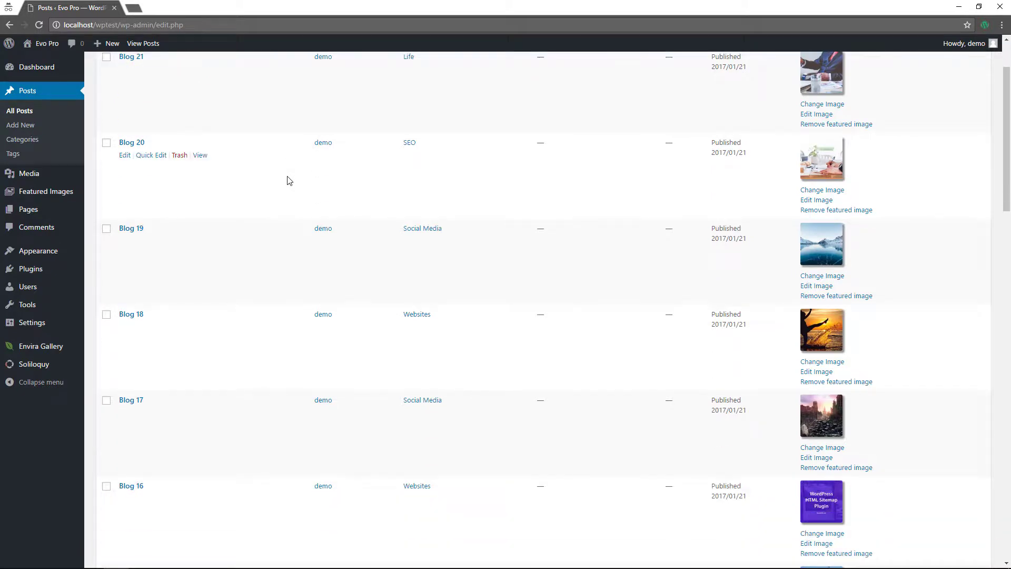
pyautogui.scroll(8, 288, 181)
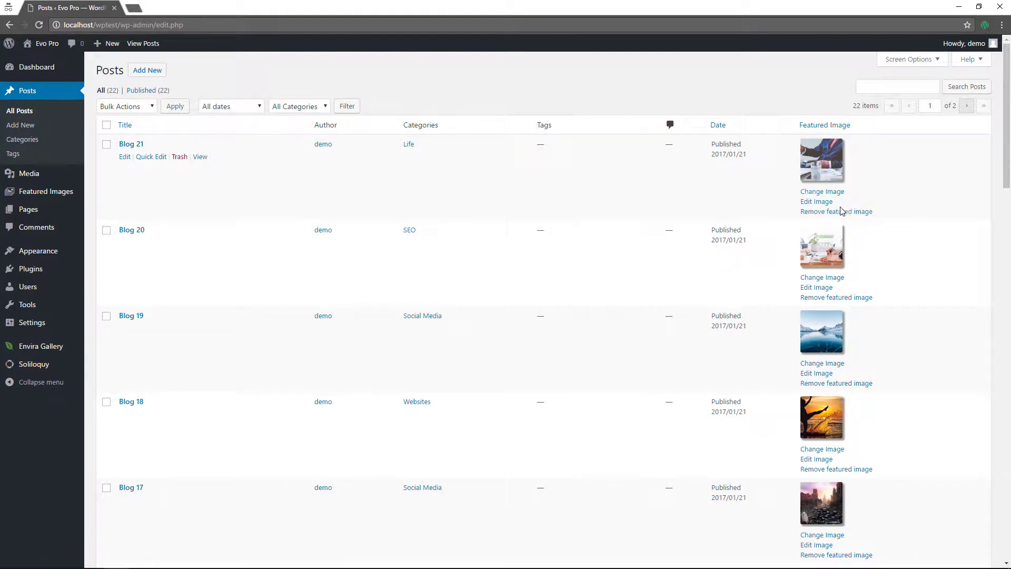
pyautogui.click(134, 109)
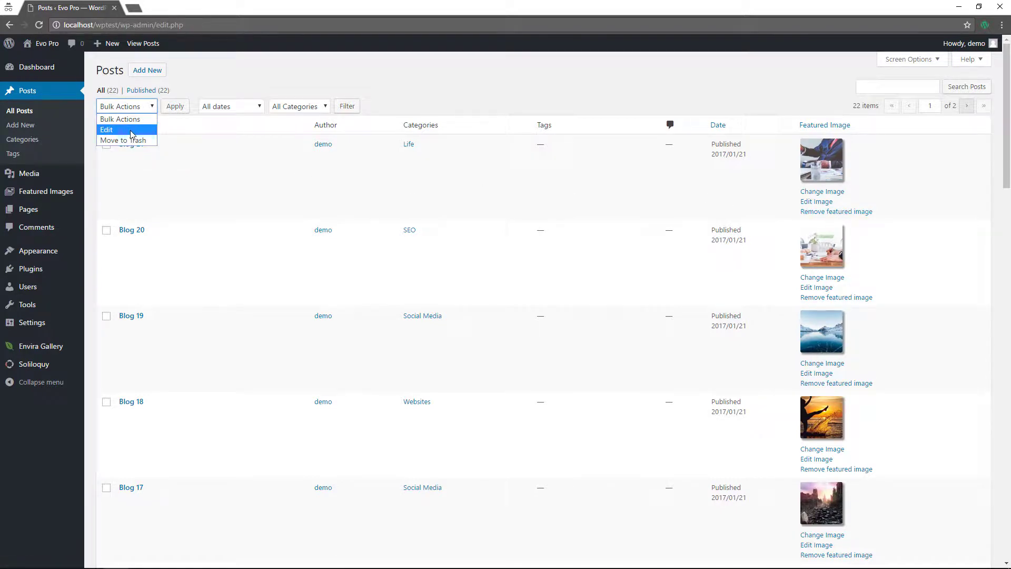
pyautogui.click(235, 75)
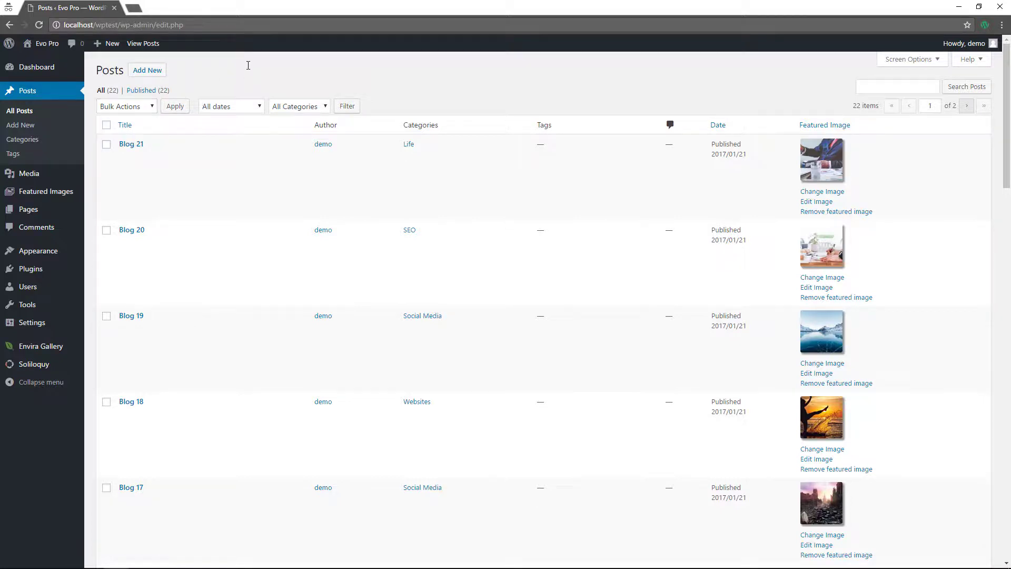
pyautogui.click(256, 105)
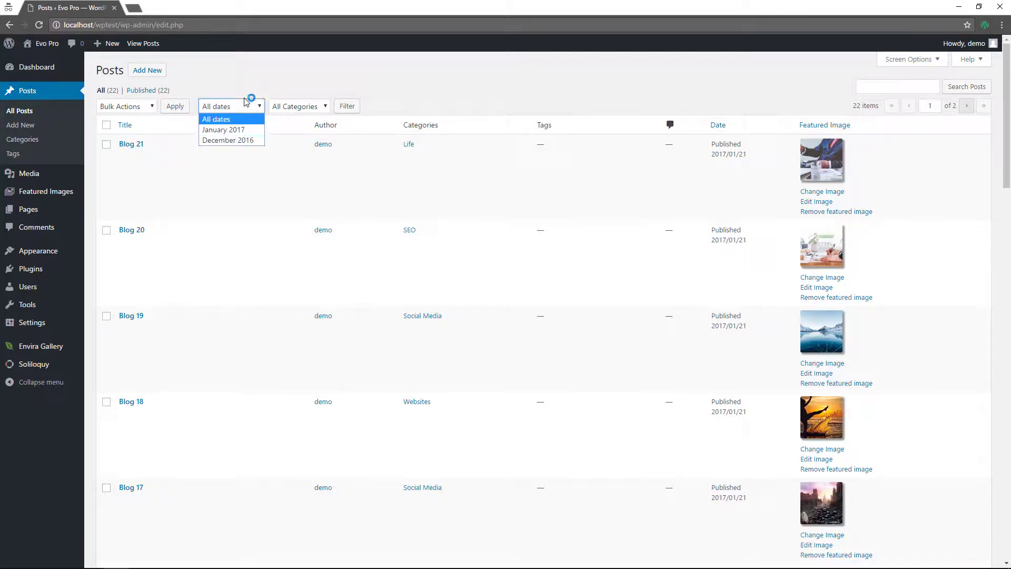
pyautogui.click(264, 79)
pyautogui.click(309, 106)
pyautogui.click(311, 106)
pyautogui.click(312, 108)
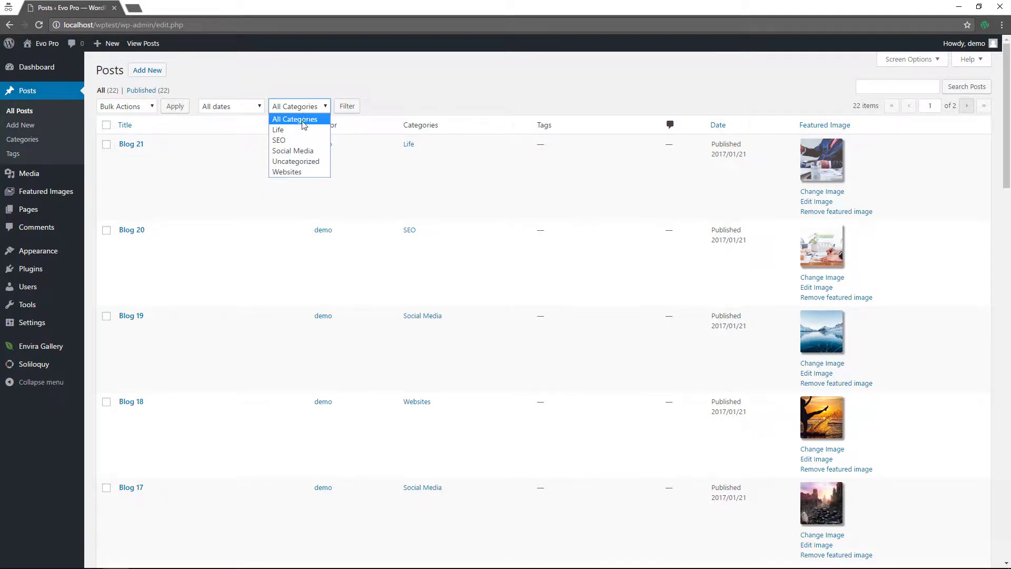
pyautogui.click(315, 67)
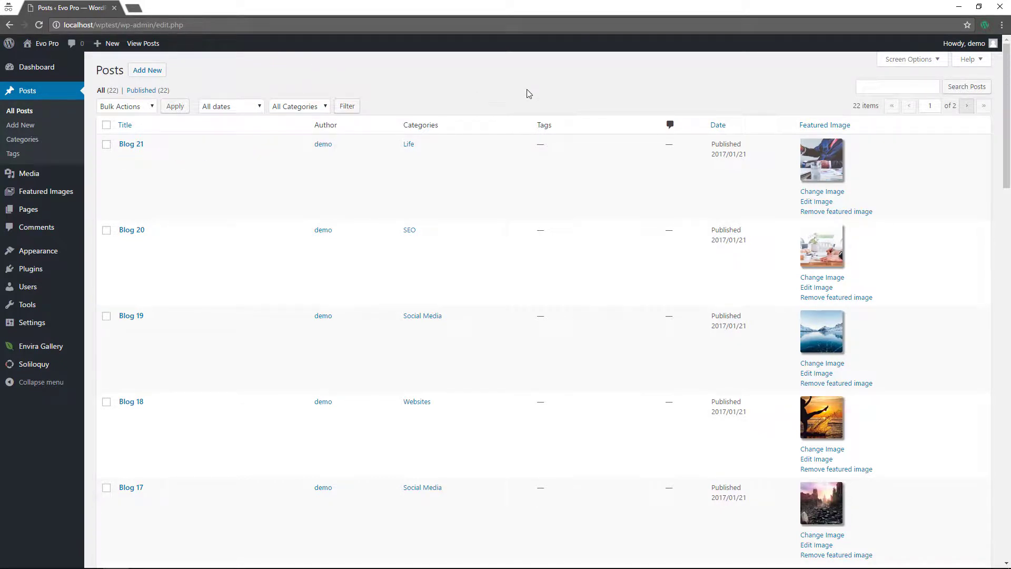
pyautogui.click(922, 84)
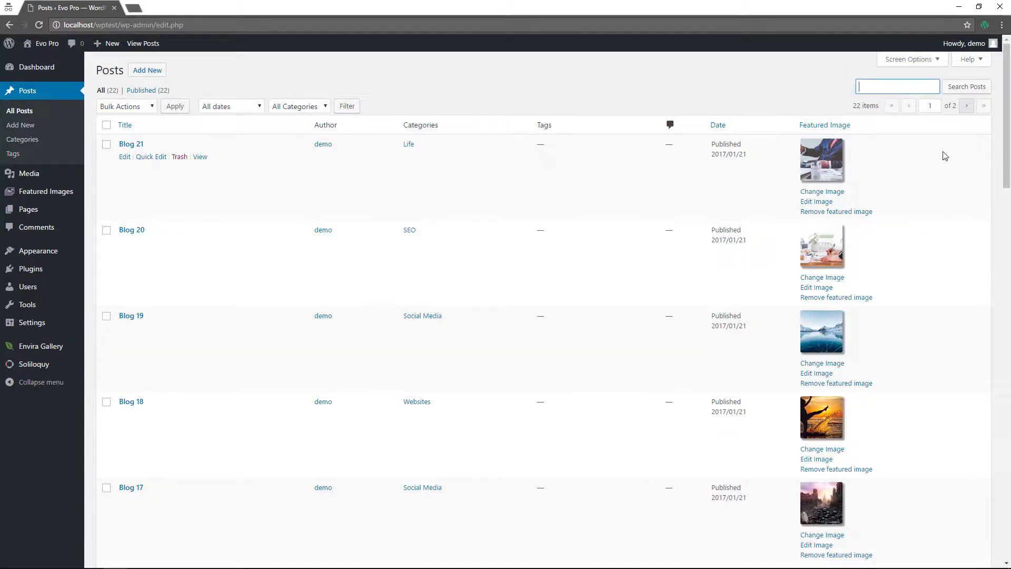
# Go to the second page of posts (Blog 2, Blog 1), then start a new post.
pyautogui.scroll(-6, 941, 161)
pyautogui.scroll(-12, 940, 164)
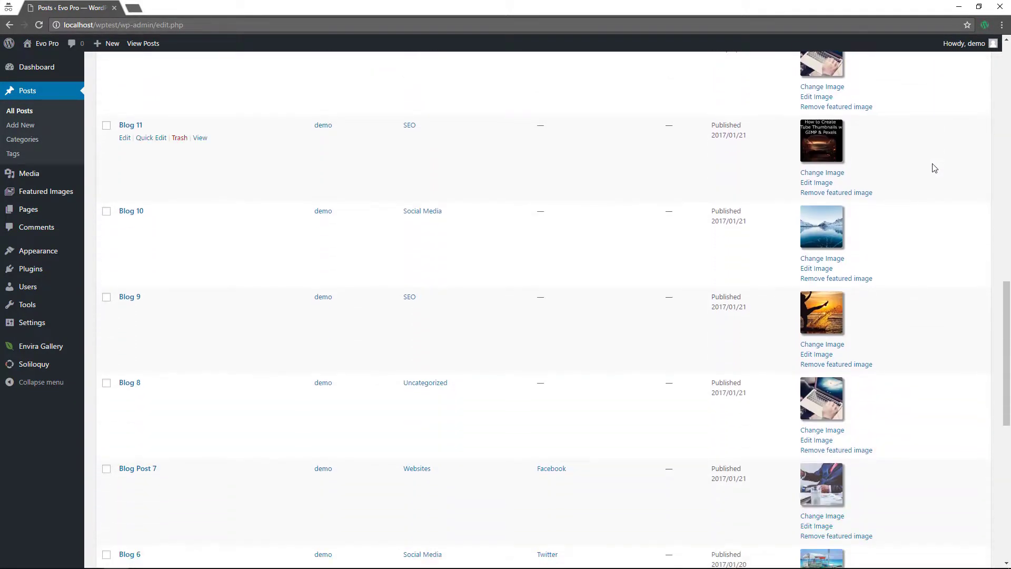
pyautogui.scroll(-8, 934, 168)
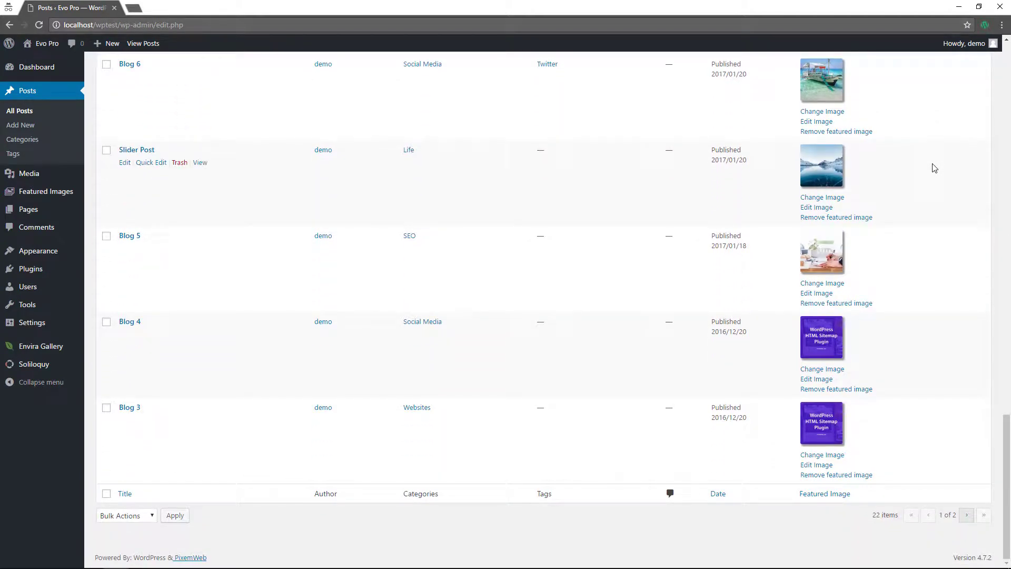
pyautogui.click(966, 516)
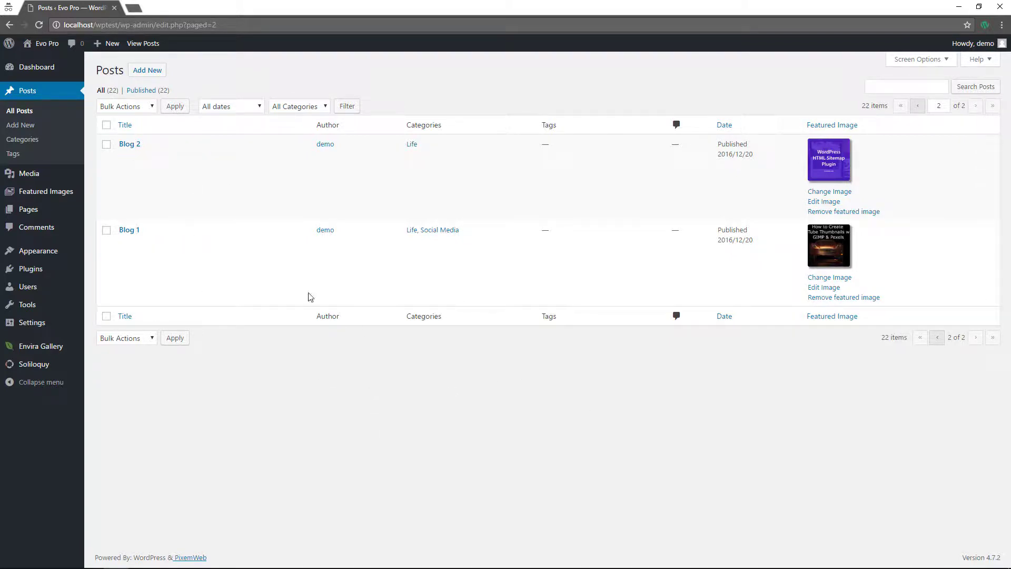
pyautogui.click(19, 128)
# Hide and then restore the editor's second row of formatting tools.
pyautogui.moveTo(88, 210)
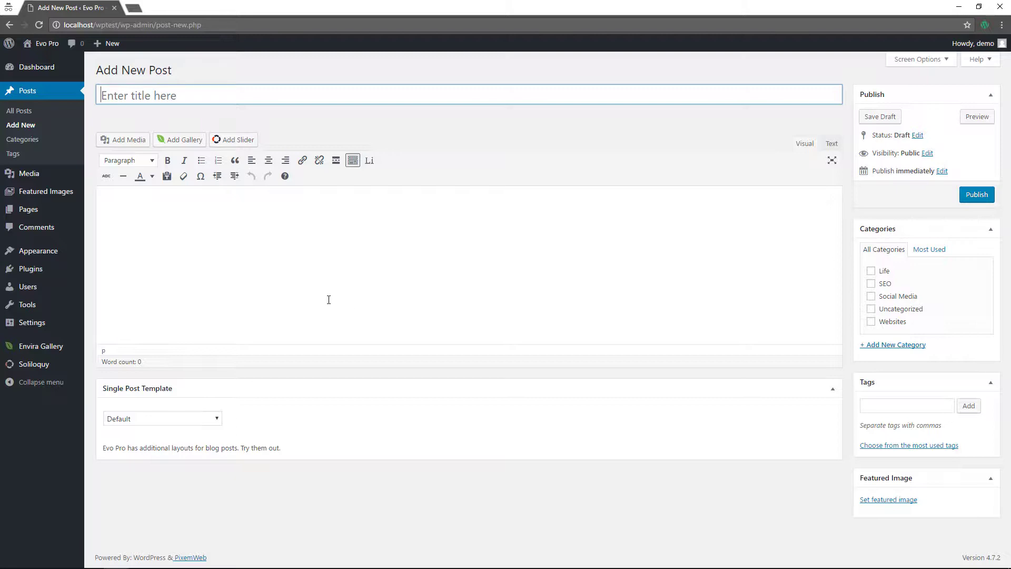
pyautogui.click(352, 161)
pyautogui.click(352, 160)
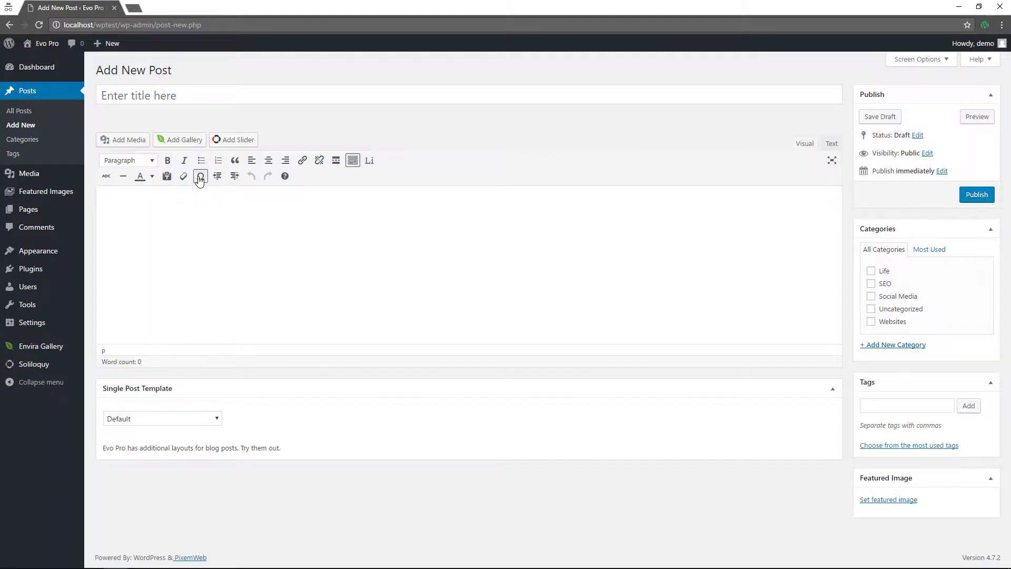
pyautogui.click(200, 178)
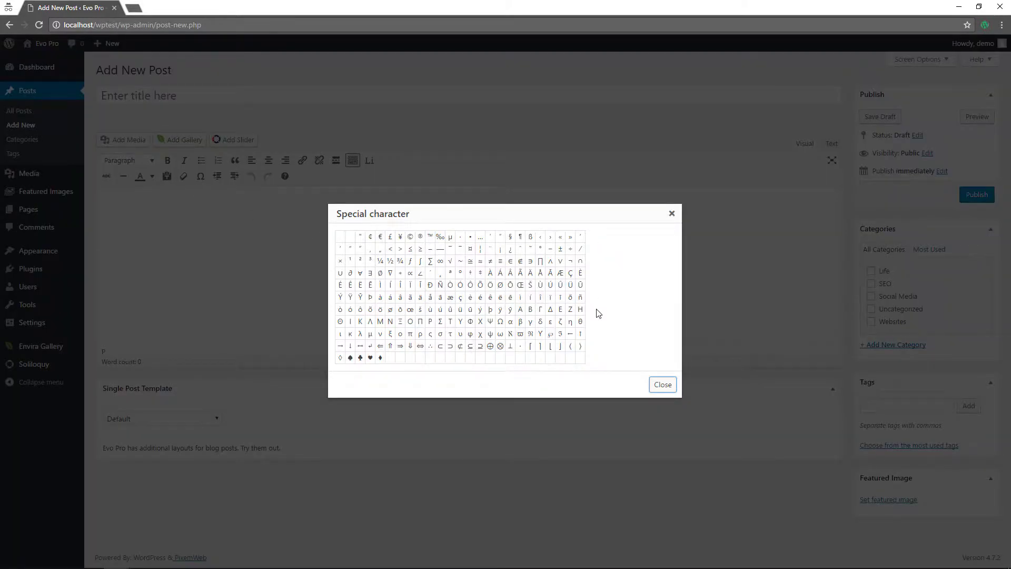
pyautogui.click(658, 385)
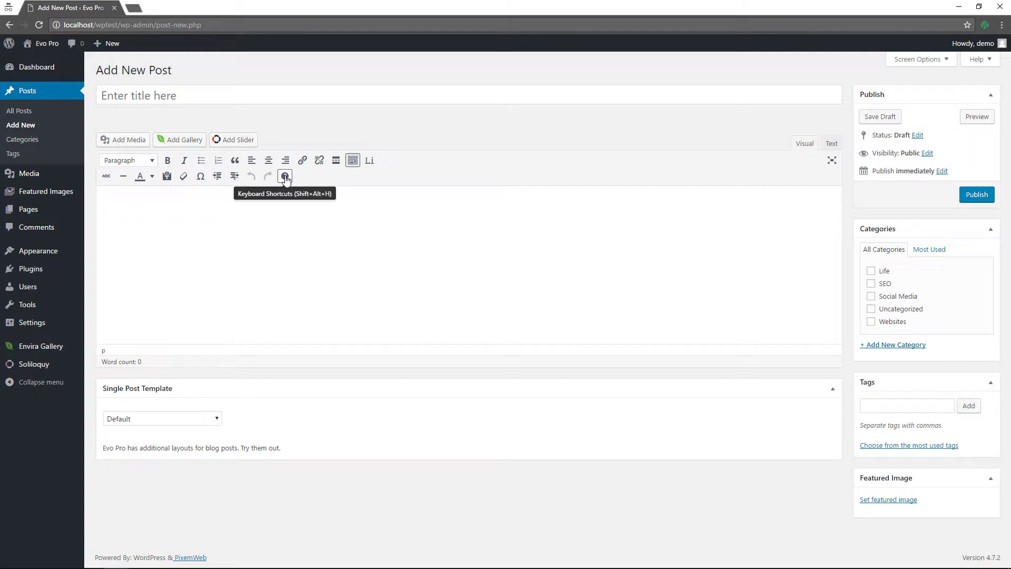
pyautogui.click(285, 177)
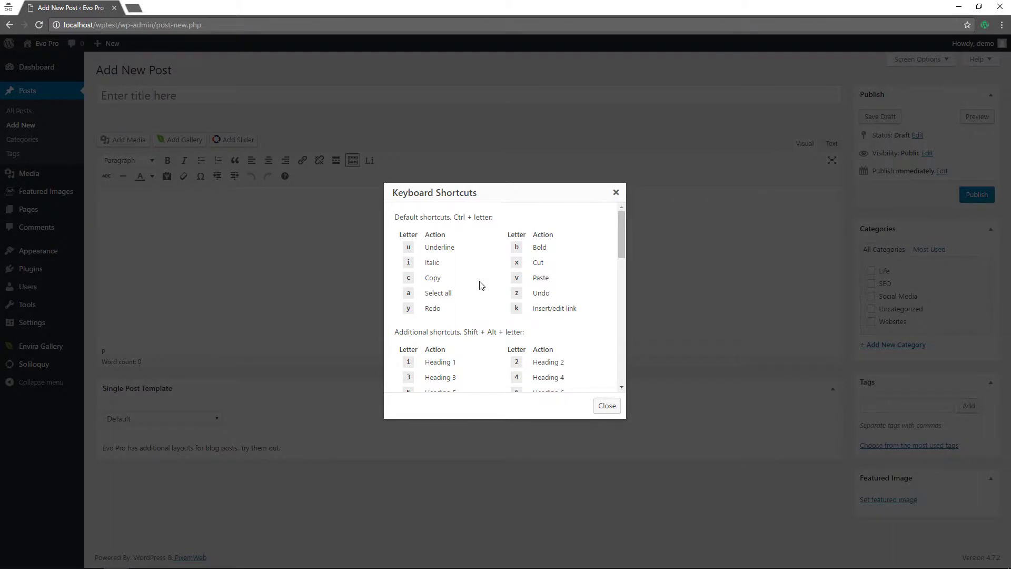
pyautogui.scroll(-2, 480, 285)
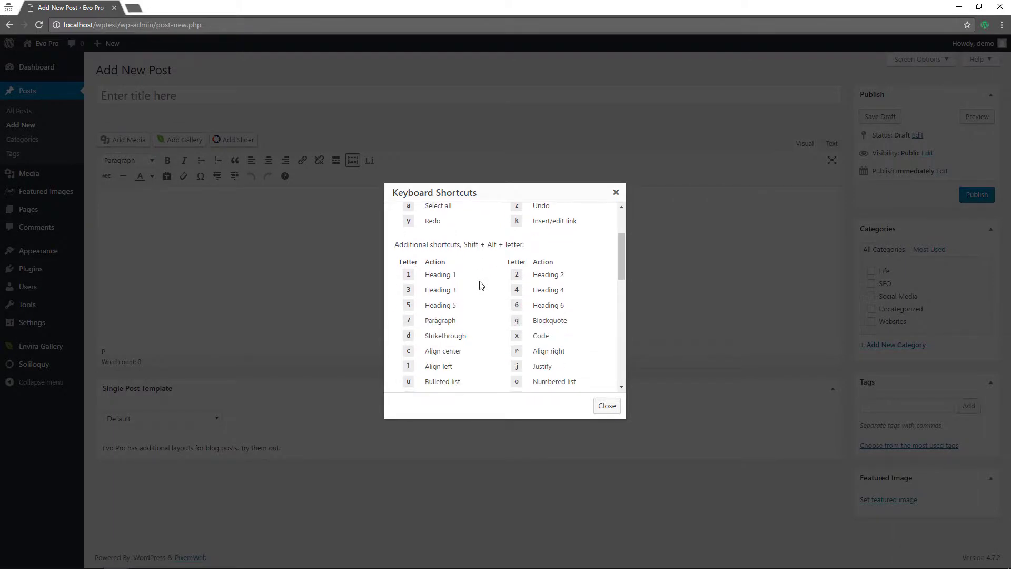
pyautogui.scroll(2, 480, 284)
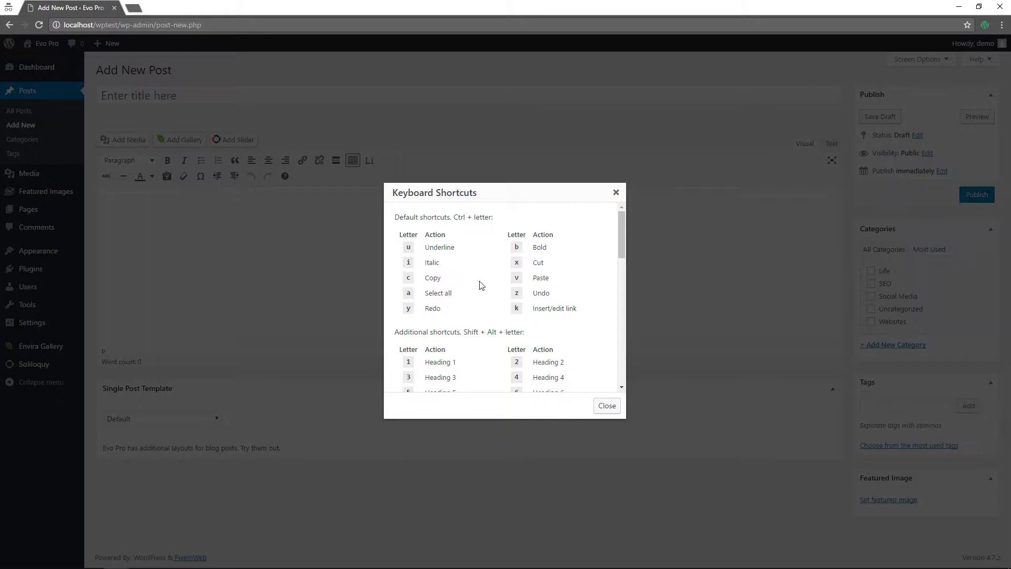
pyautogui.scroll(-2, 480, 285)
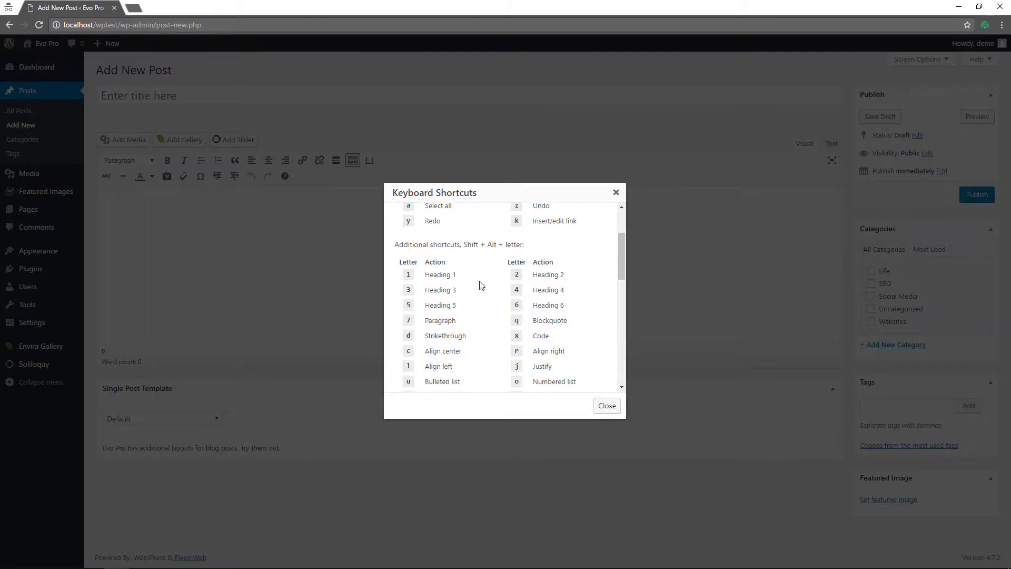
pyautogui.scroll(-2, 479, 285)
pyautogui.scroll(-2, 481, 286)
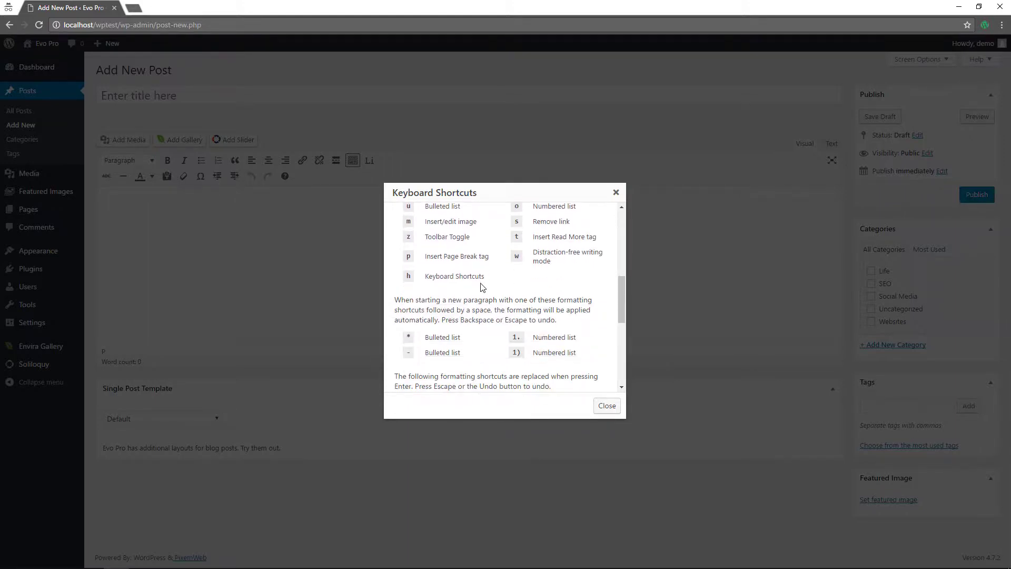
pyautogui.scroll(-4, 537, 339)
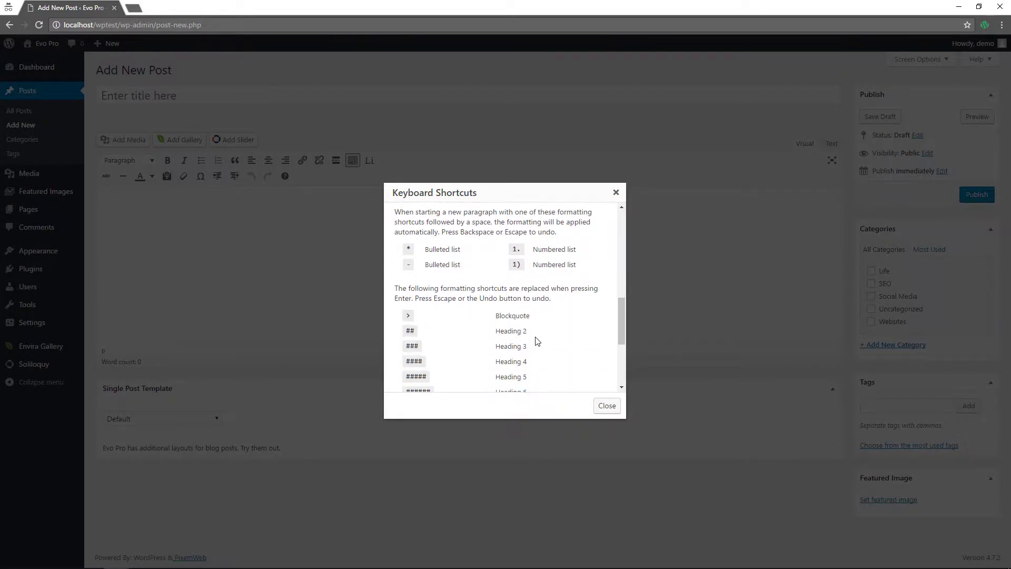
pyautogui.scroll(-2, 535, 339)
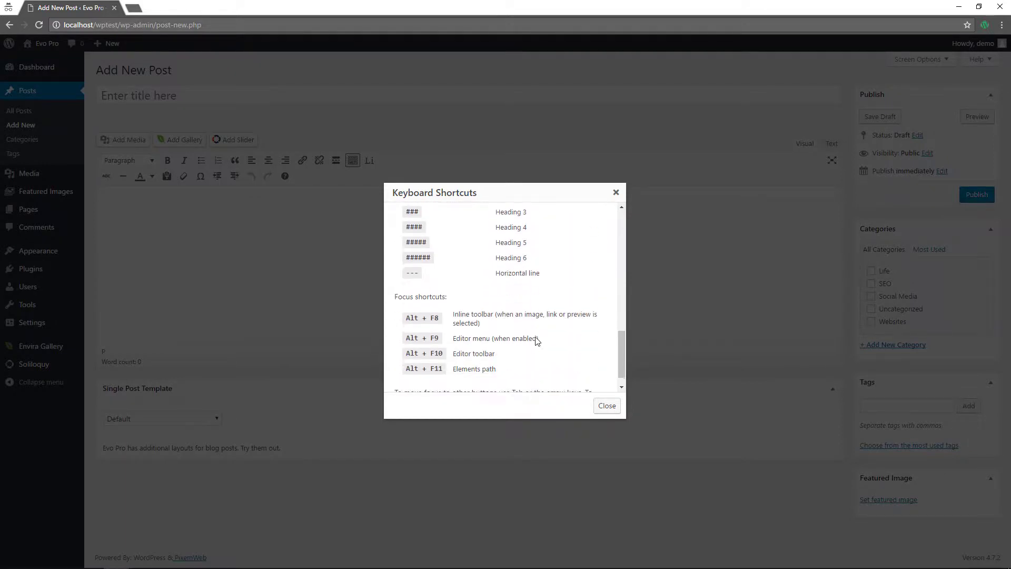
pyautogui.click(609, 407)
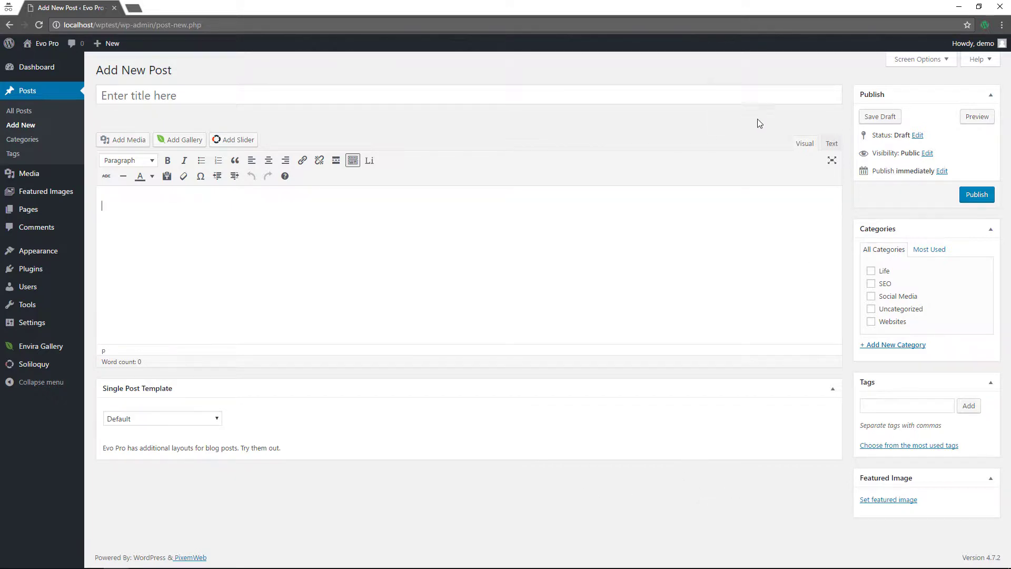
# In the editor's Screen Options, add the Custom Fields box and then remove it.
pyautogui.click(947, 61)
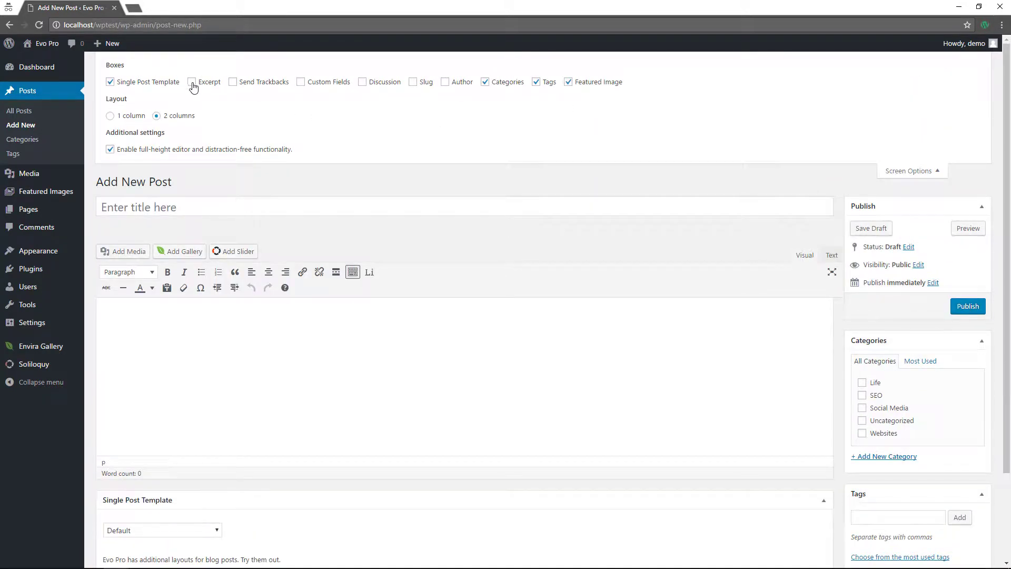
pyautogui.click(301, 82)
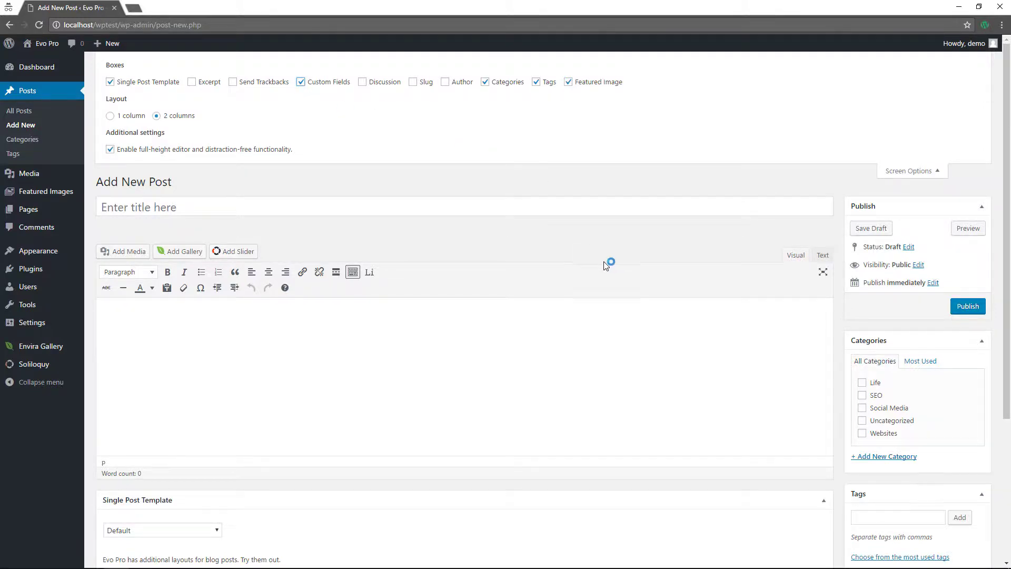
pyautogui.scroll(-4, 604, 261)
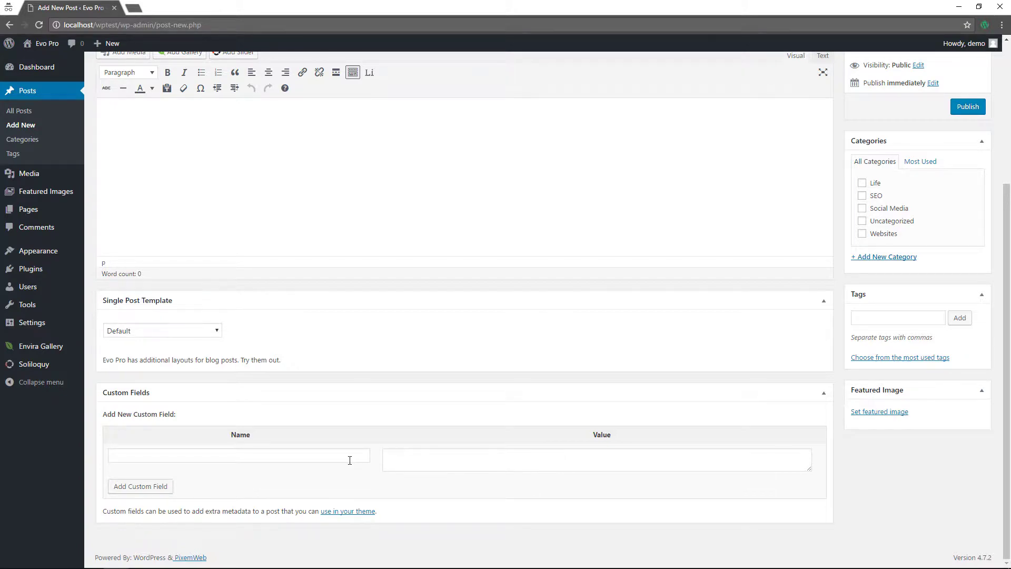
pyautogui.scroll(4, 403, 472)
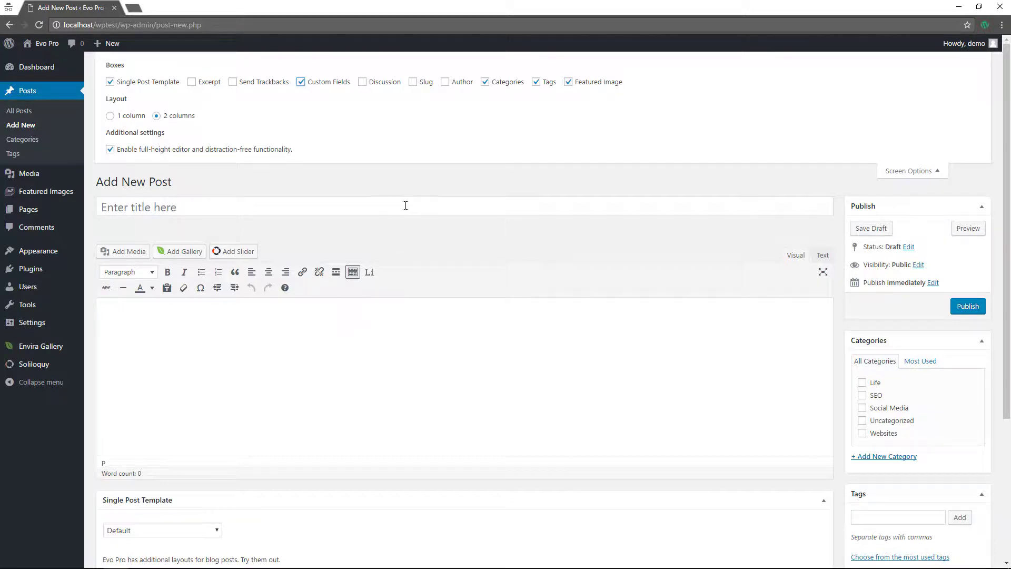
pyautogui.click(301, 83)
# Add the Author box, check its author list without changing it, then remove the box.
pyautogui.click(446, 83)
pyautogui.scroll(-2, 500, 263)
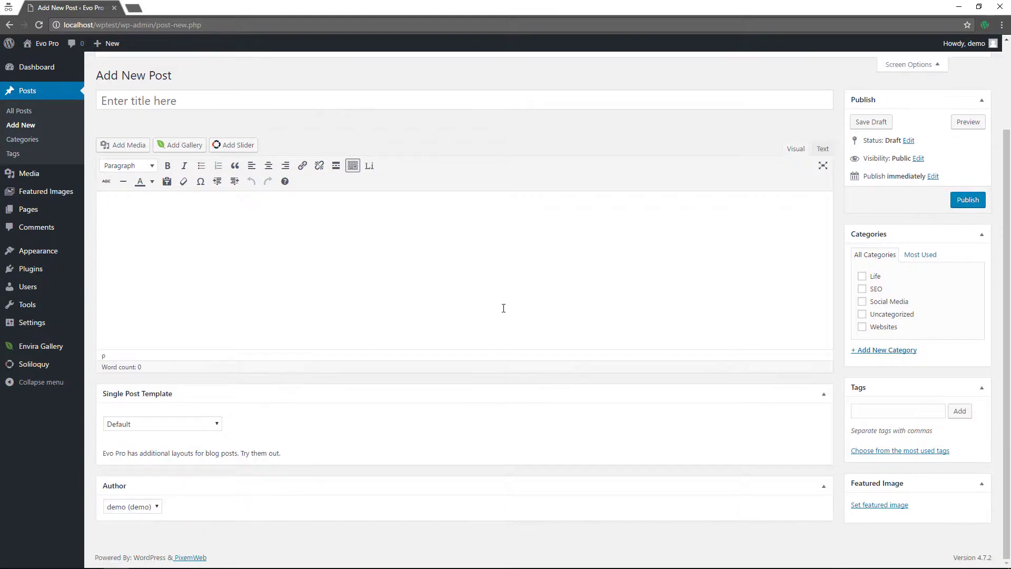
pyautogui.click(158, 507)
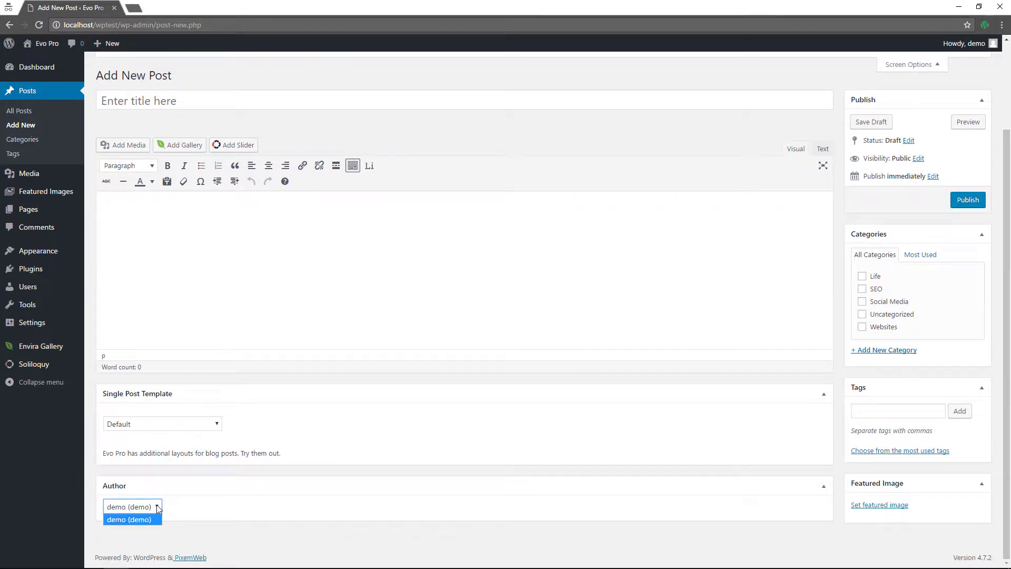
pyautogui.click(158, 507)
pyautogui.scroll(2, 412, 491)
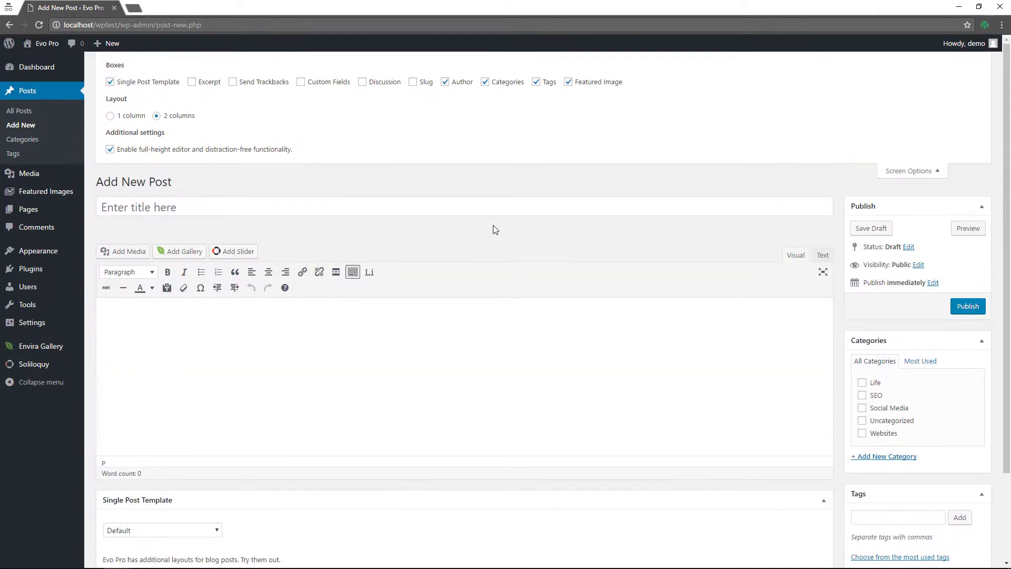
pyautogui.click(445, 83)
pyautogui.scroll(-3, 632, 184)
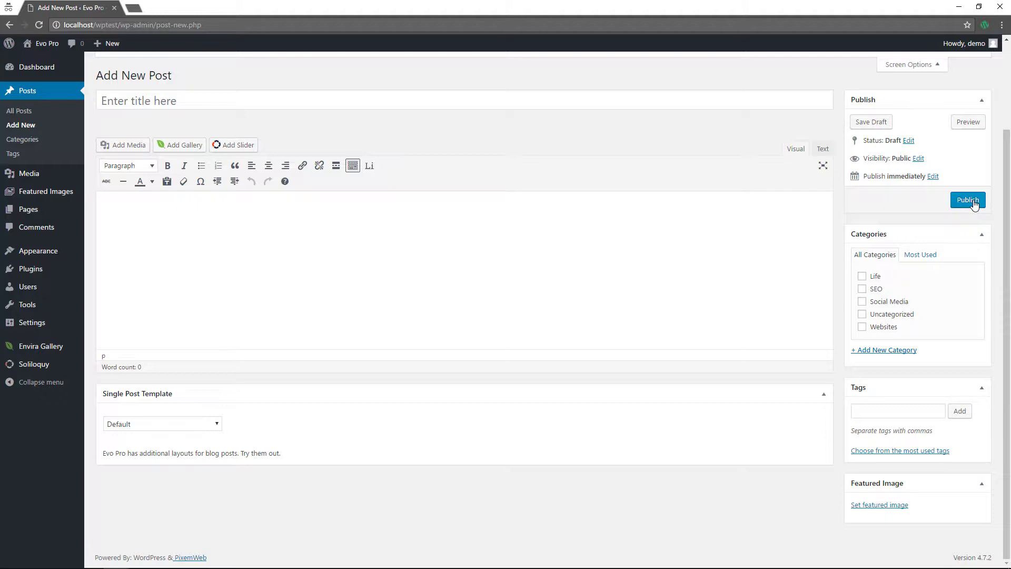
# Go to Posts > Categories to see Life, SEO, Social Media, Uncategorized and Websites.
pyautogui.click(20, 139)
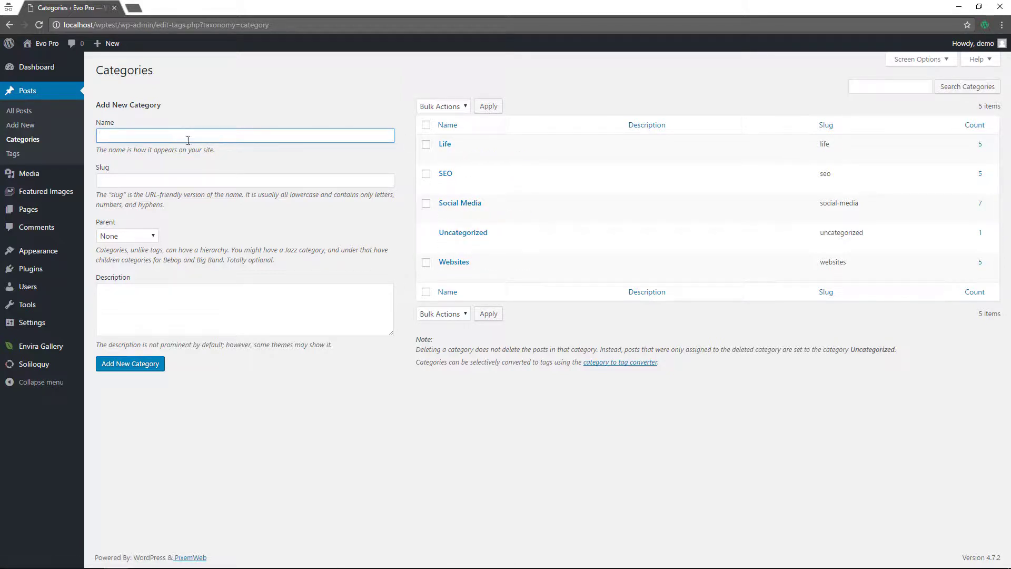
# Explore the add-category Slug, Parent (left at None) and Description fields.
pyautogui.click(224, 178)
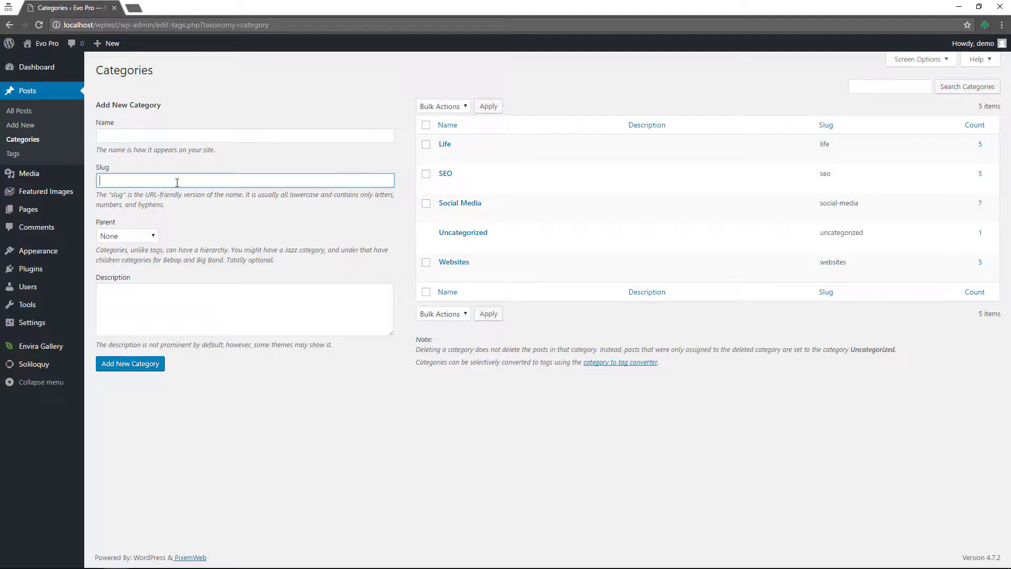
pyautogui.click(150, 236)
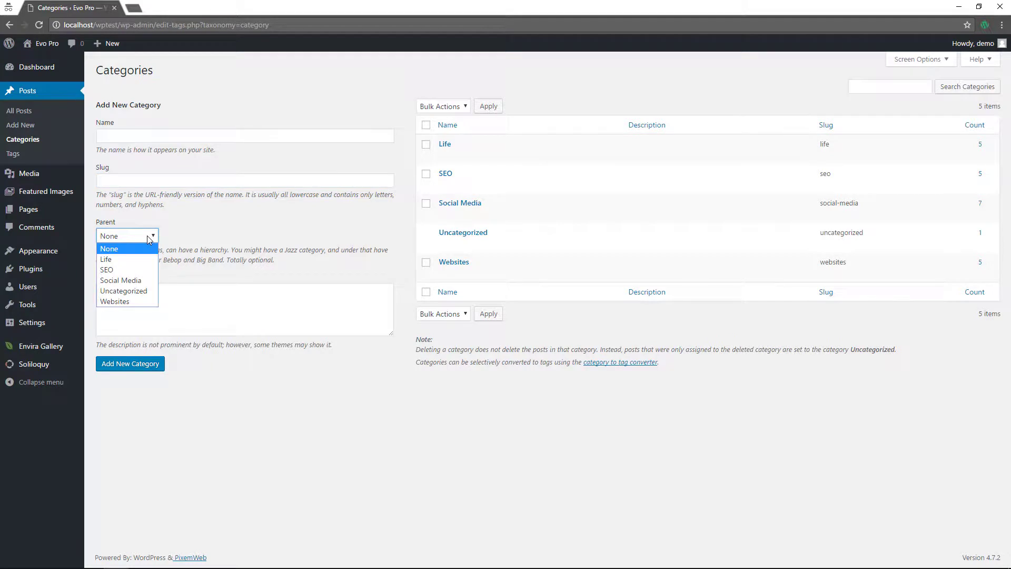
pyautogui.click(240, 234)
pyautogui.click(240, 302)
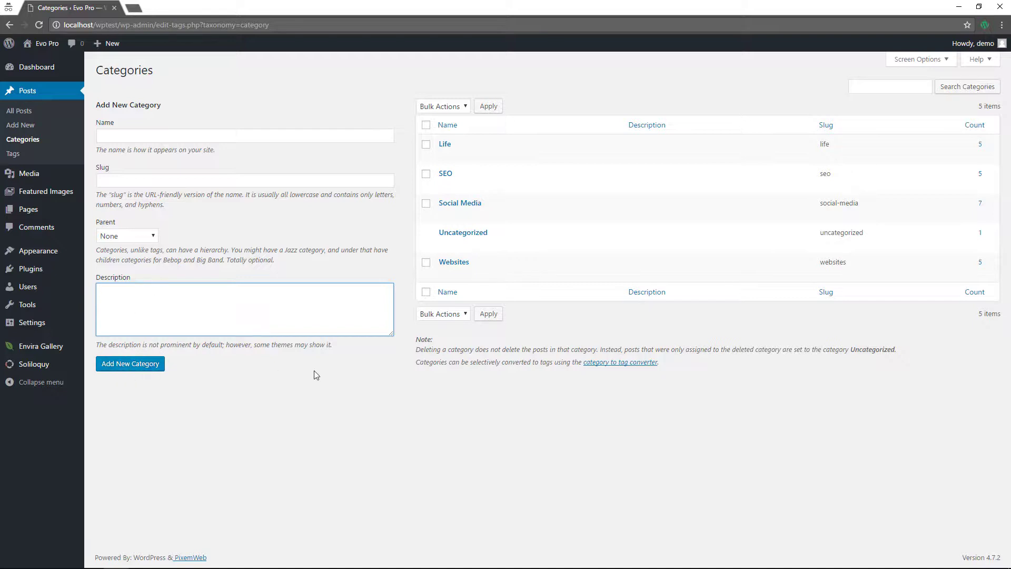
# Look at the categories' Bulk Actions list unchanged, then go to the post Tags page.
pyautogui.click(465, 315)
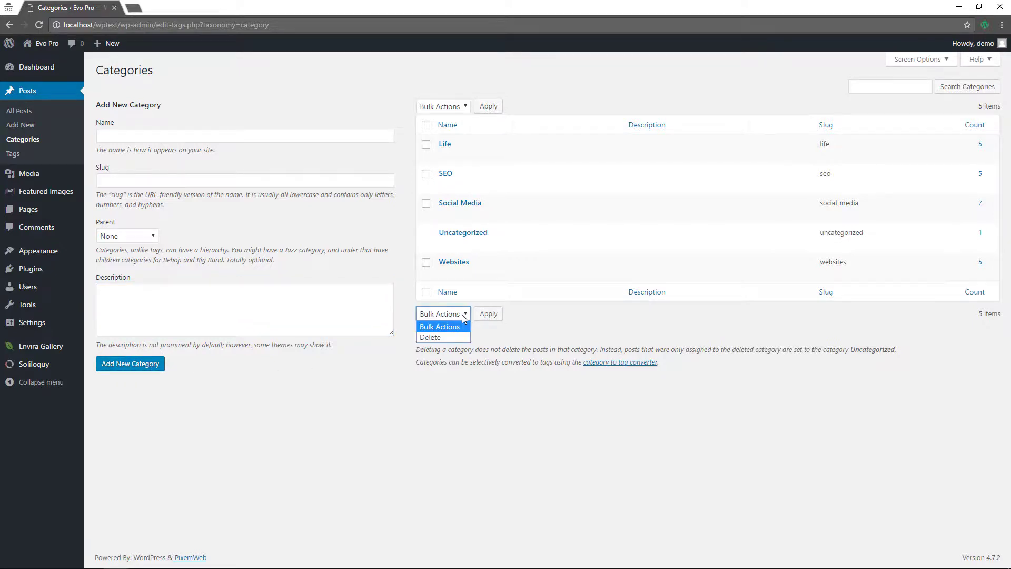
pyautogui.click(464, 316)
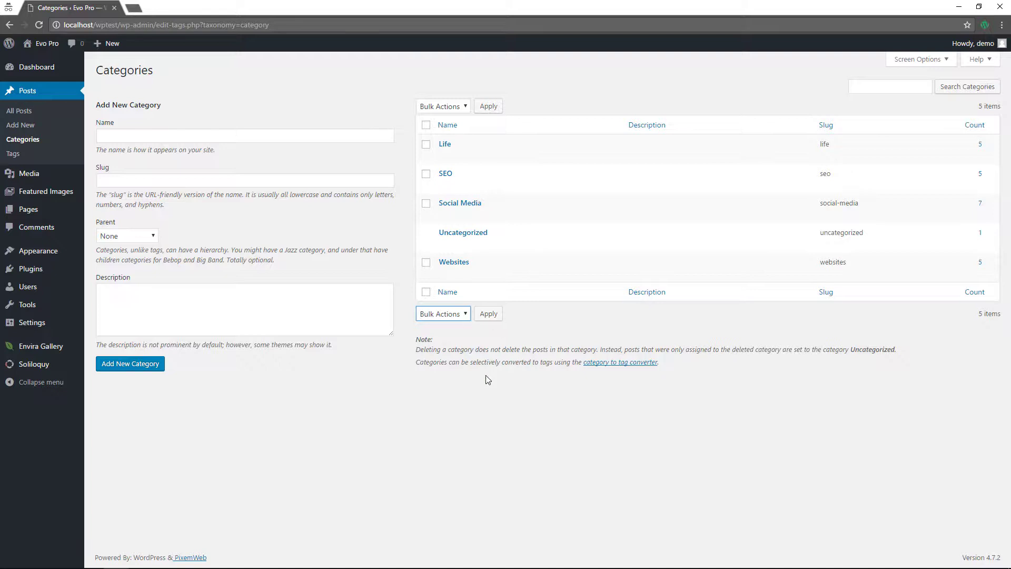
pyautogui.click(18, 156)
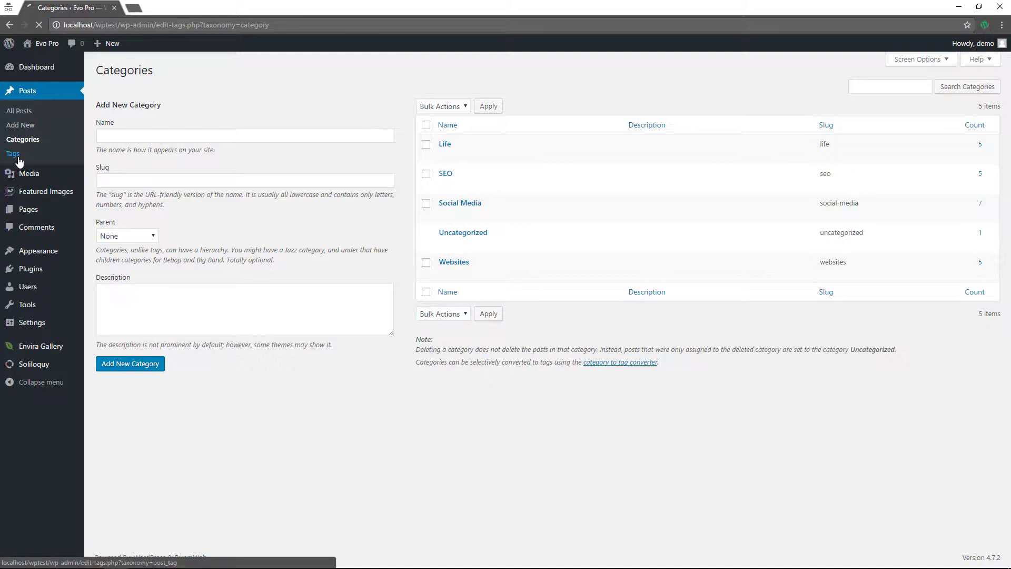
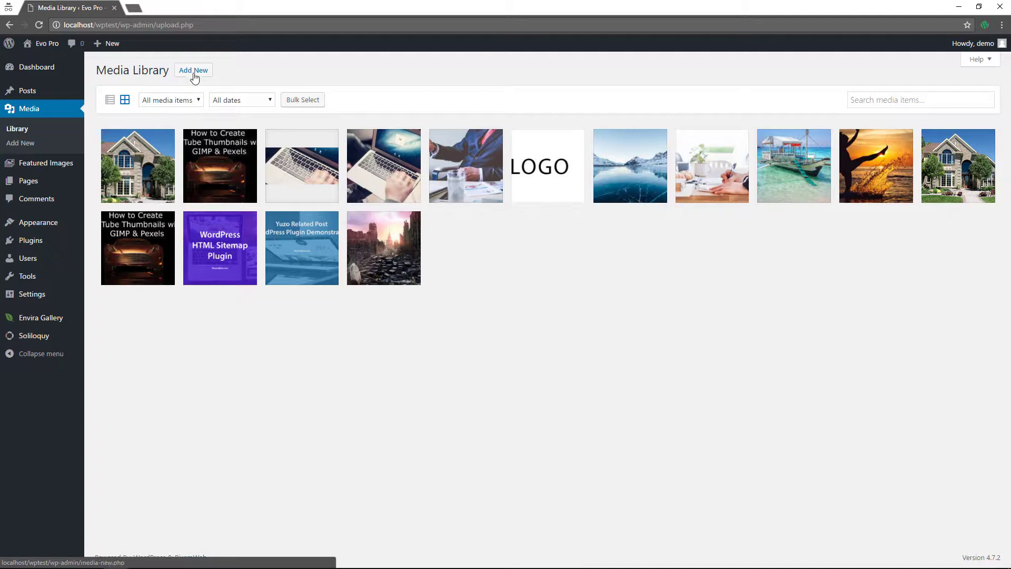
# Open Attachment Details for the house image cropped-809-pacific.jpg and focus its Alt Text field.
pyautogui.click(193, 71)
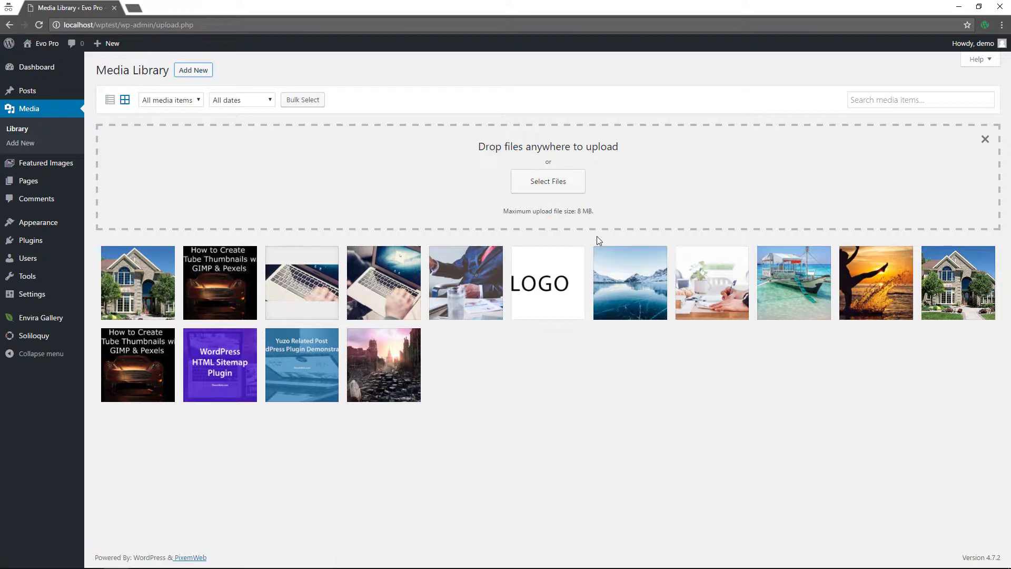
pyautogui.click(123, 276)
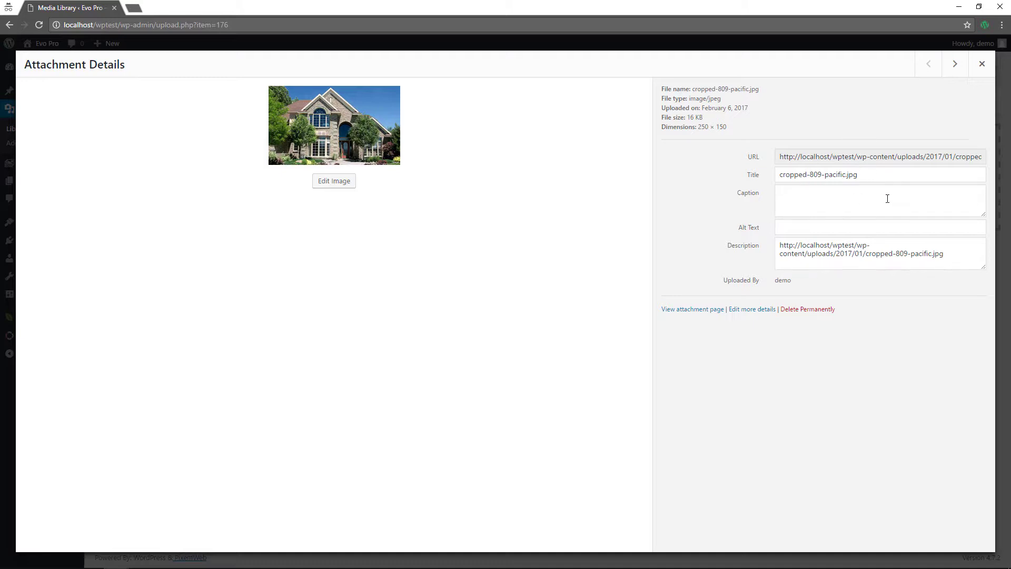
pyautogui.click(799, 233)
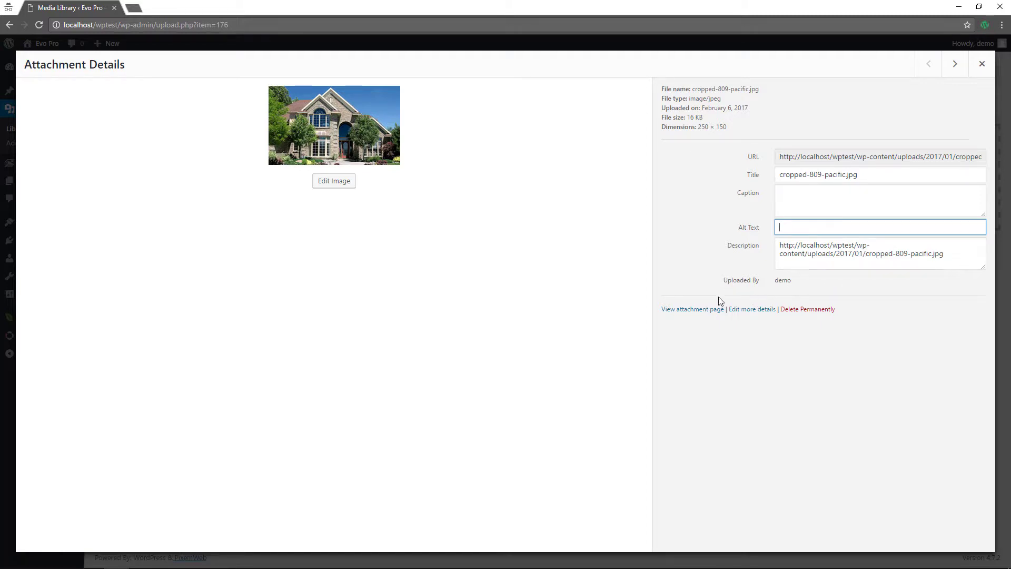
# Follow 'Edit more details' to reach the Edit Media page for cropped-809-pacific.jpg.
pyautogui.click(757, 310)
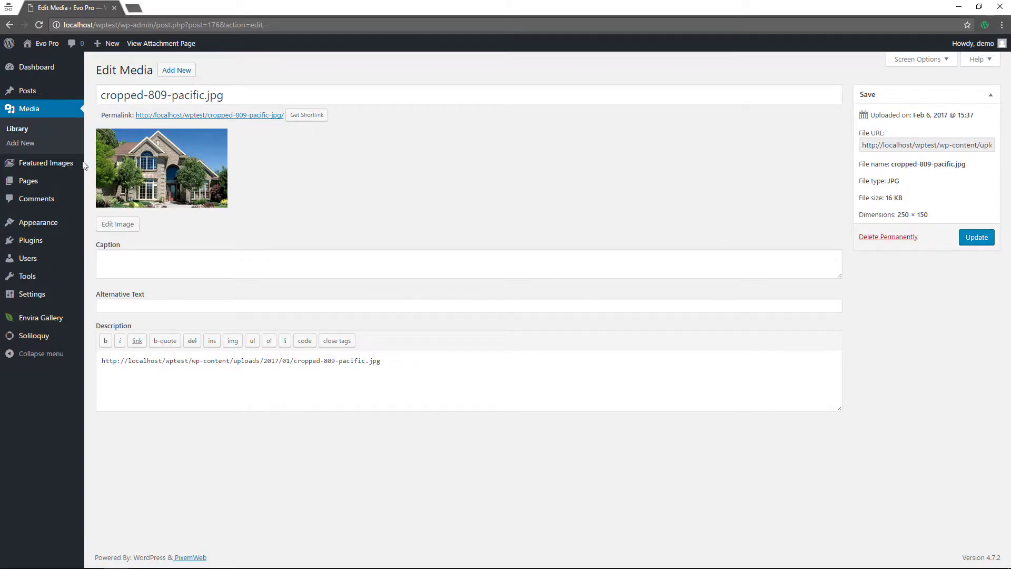
pyautogui.moveTo(37, 164)
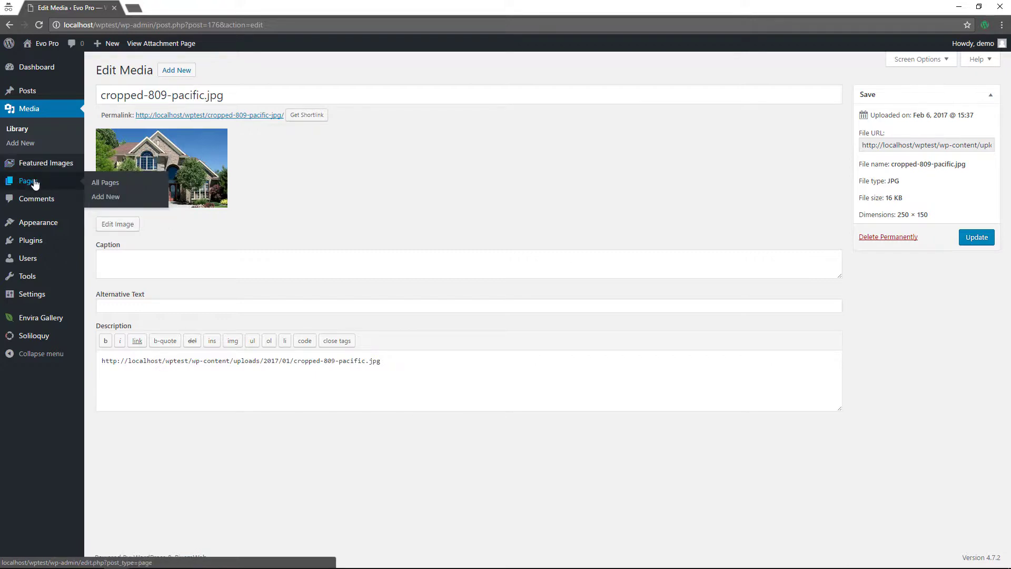
# Open All Pages and scroll through the eight pages, About through Test Page 3.
pyautogui.click(38, 183)
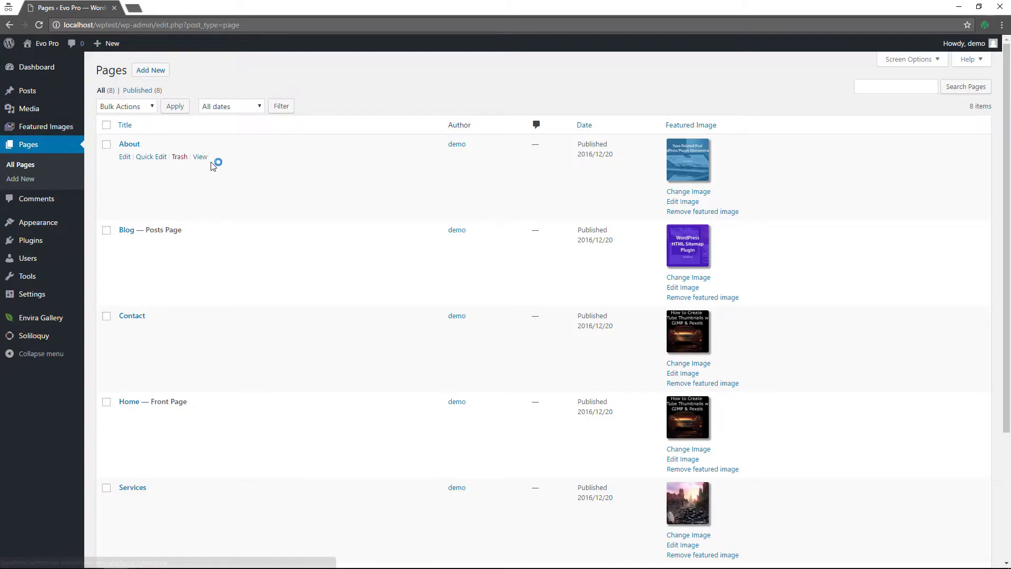
pyautogui.scroll(-3, 366, 197)
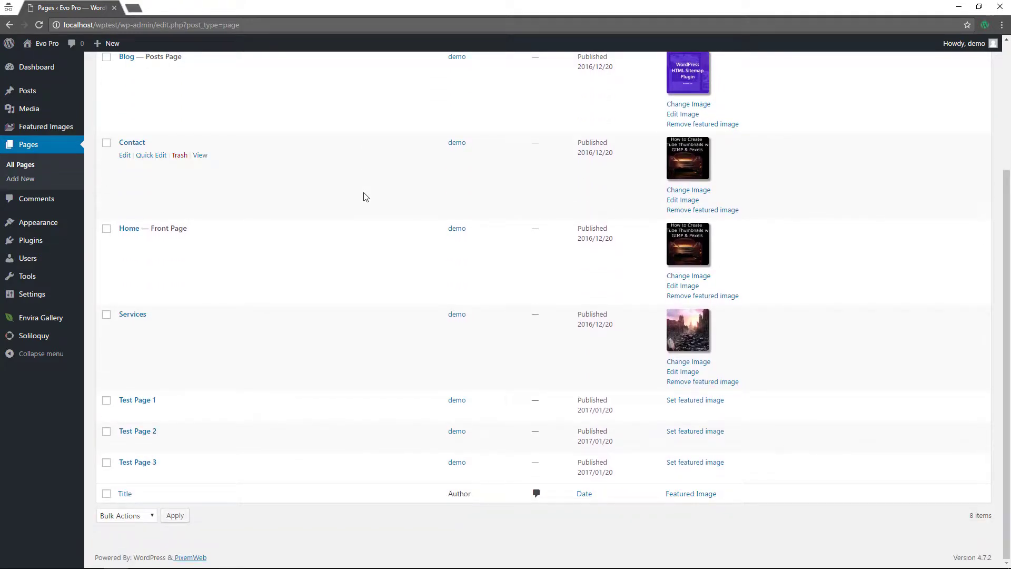
pyautogui.scroll(2, 365, 197)
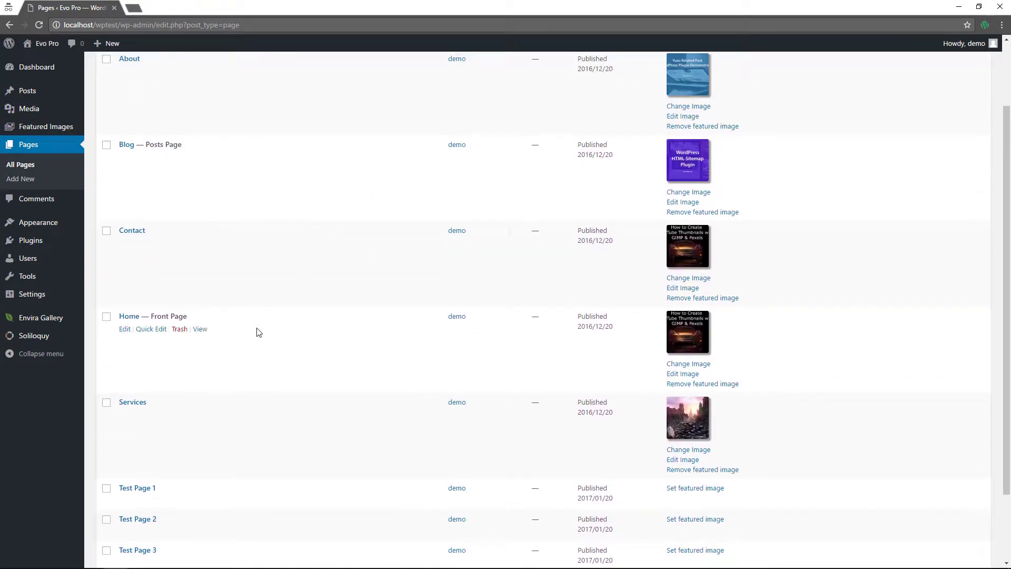
pyautogui.scroll(2, 258, 331)
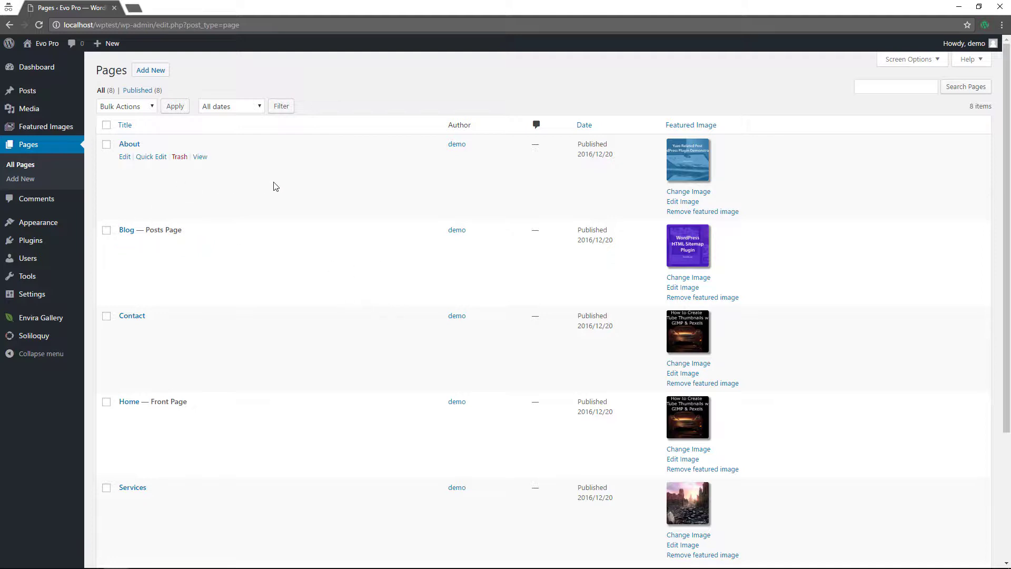
pyautogui.scroll(-2, 276, 187)
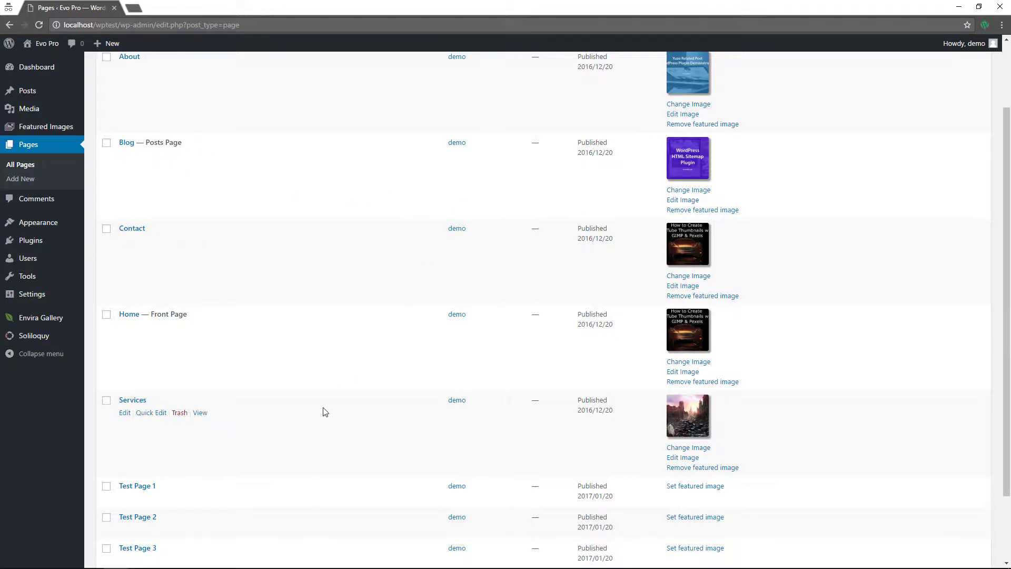
pyautogui.scroll(2, 324, 411)
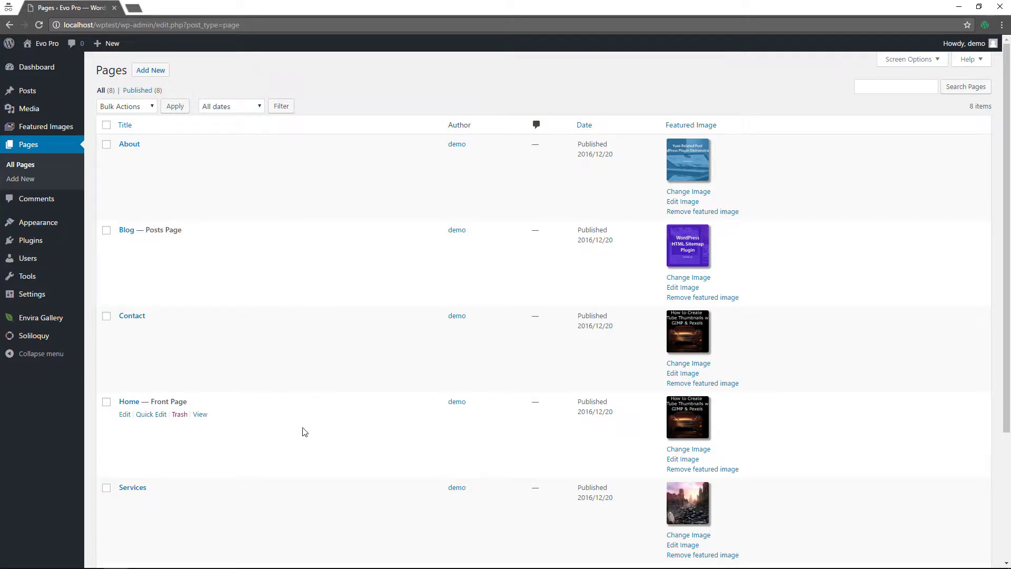
pyautogui.scroll(-4, 303, 429)
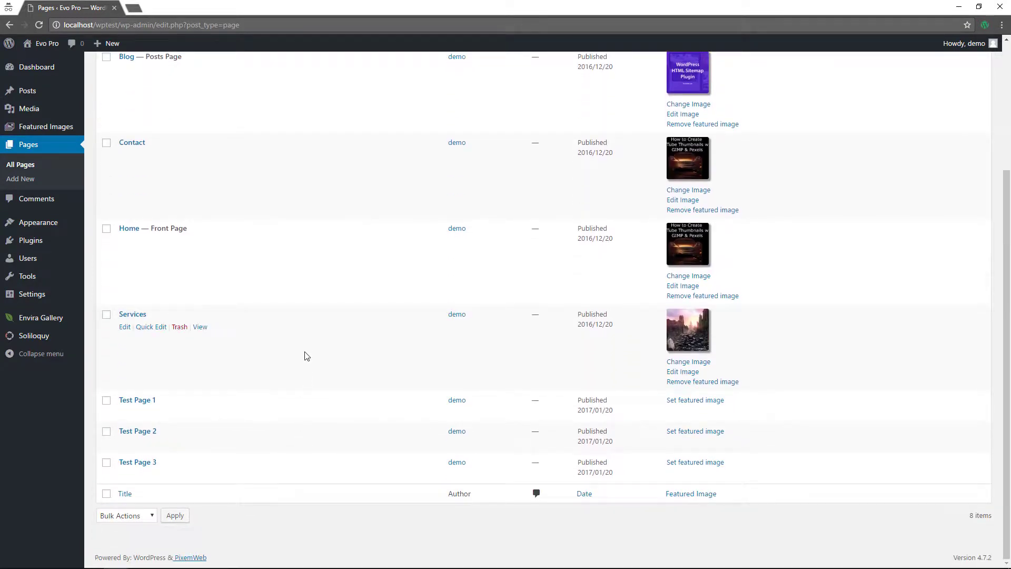
pyautogui.scroll(2, 306, 356)
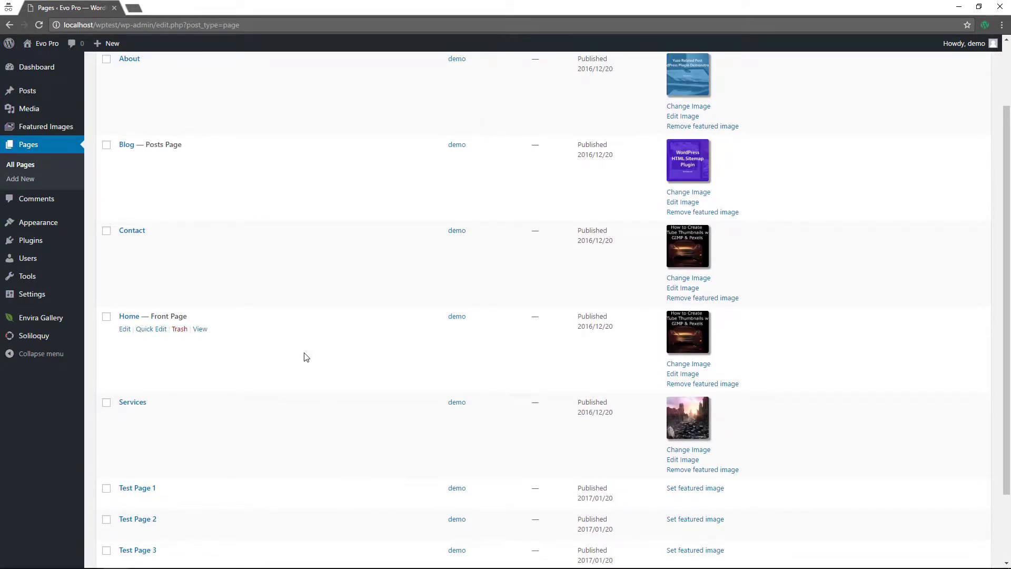
pyautogui.scroll(2, 306, 356)
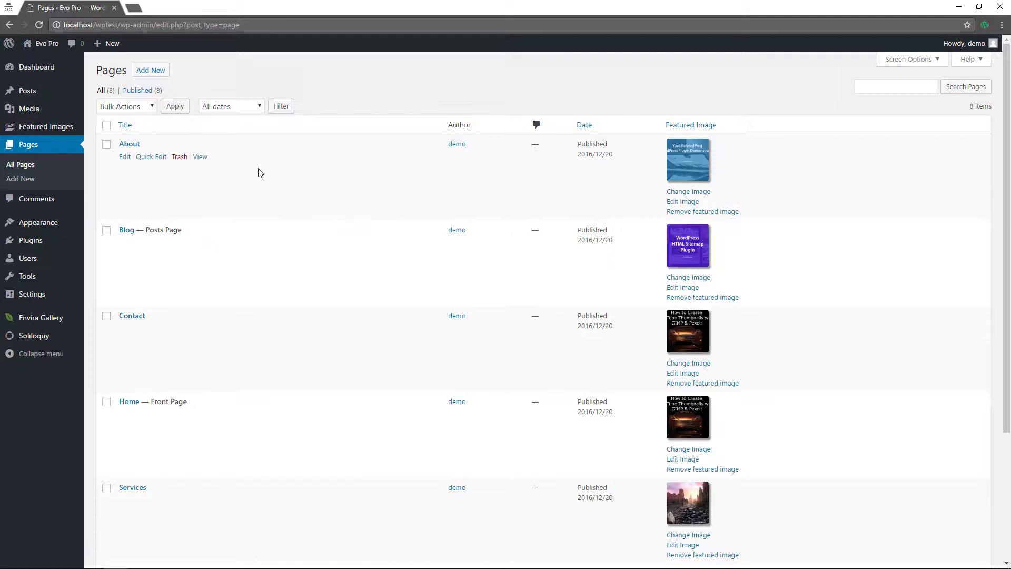
# Create a new page, close the Add Media picker without inserting, and place the caret in the body.
pyautogui.click(21, 179)
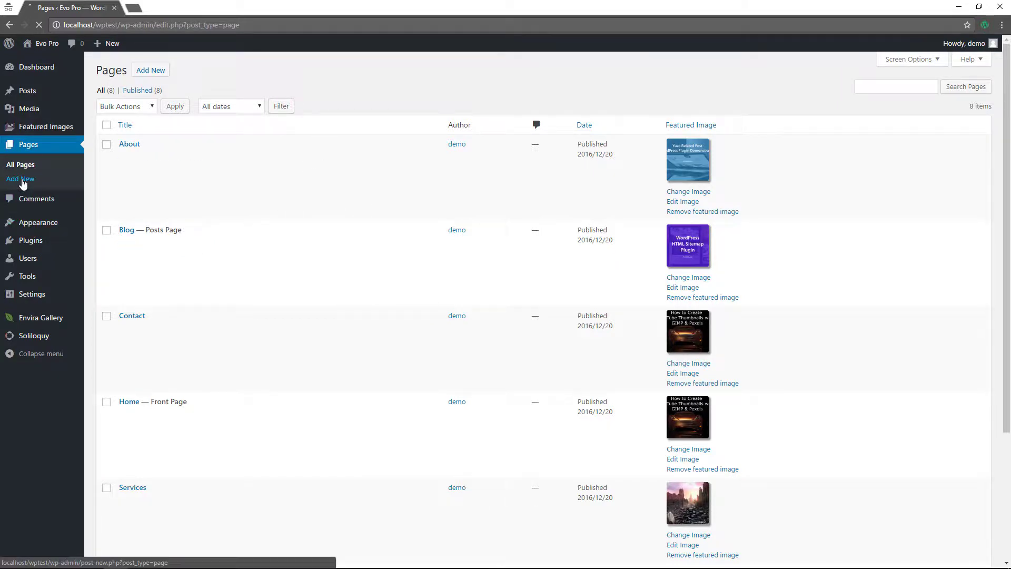
pyautogui.click(151, 70)
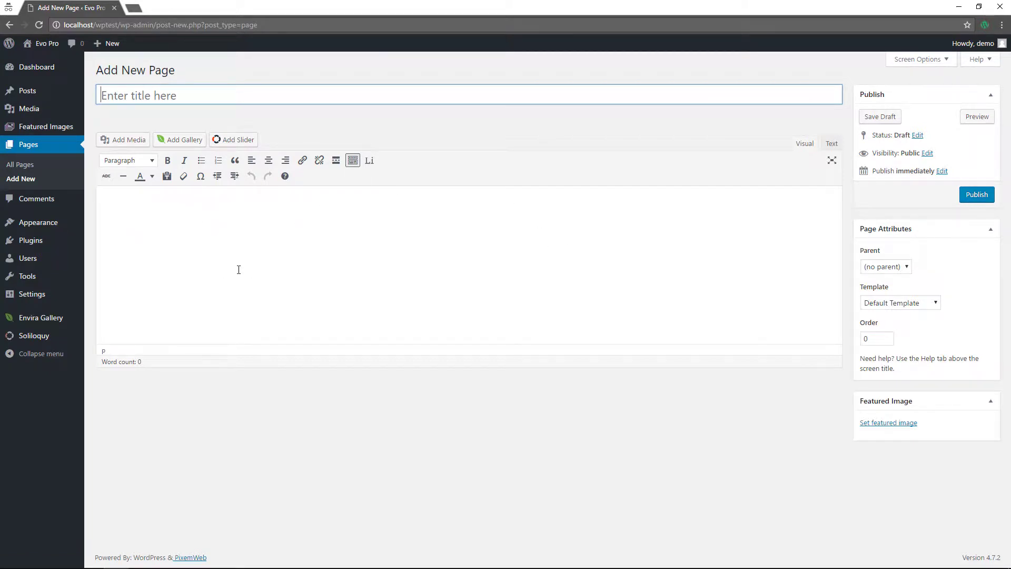
pyautogui.click(120, 142)
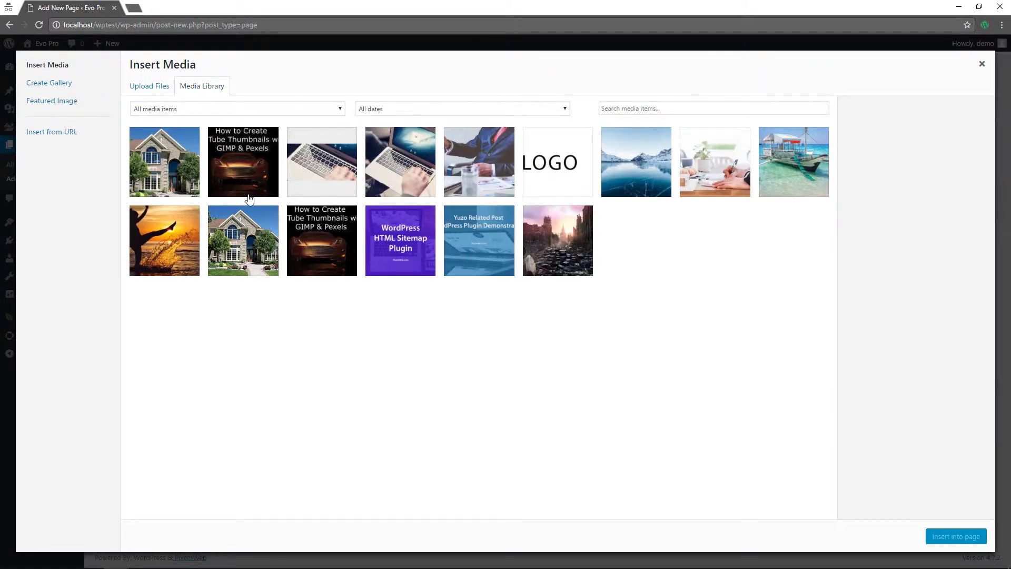
pyautogui.click(155, 89)
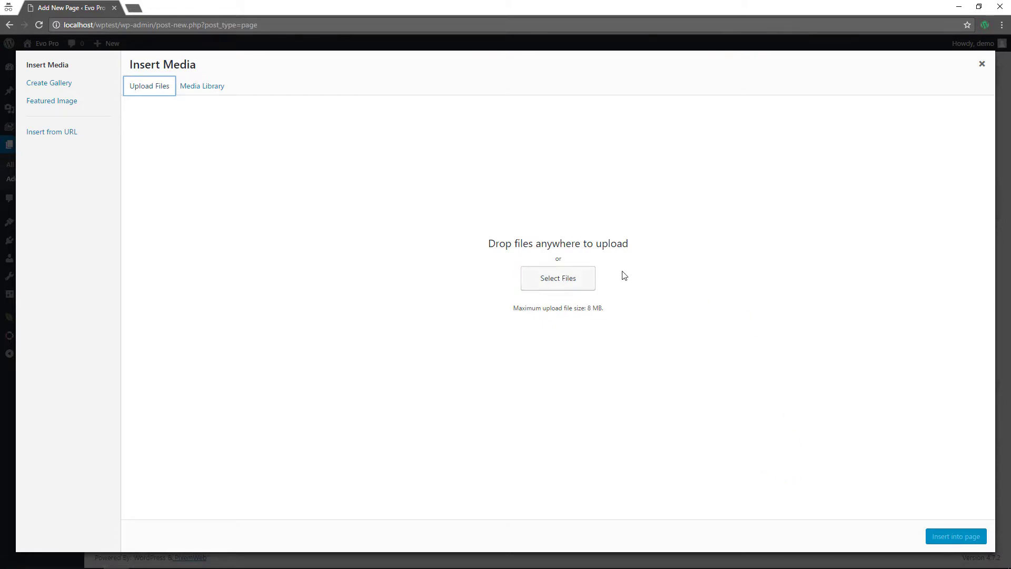
pyautogui.click(981, 64)
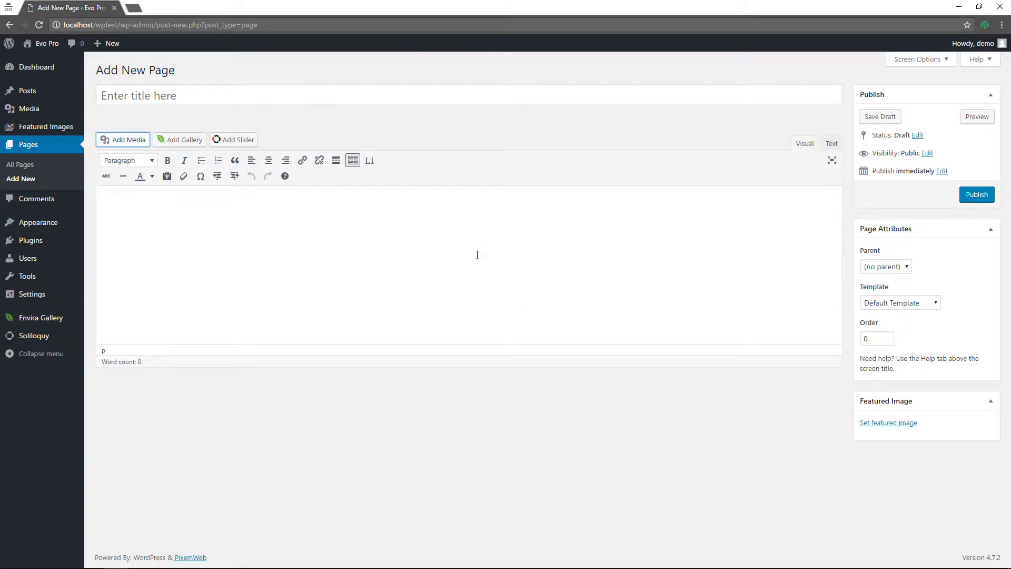
pyautogui.click(278, 262)
# Insert 130 lorem ipsum words and make 'Lorem ipsum' bold and italic.
pyautogui.click(370, 161)
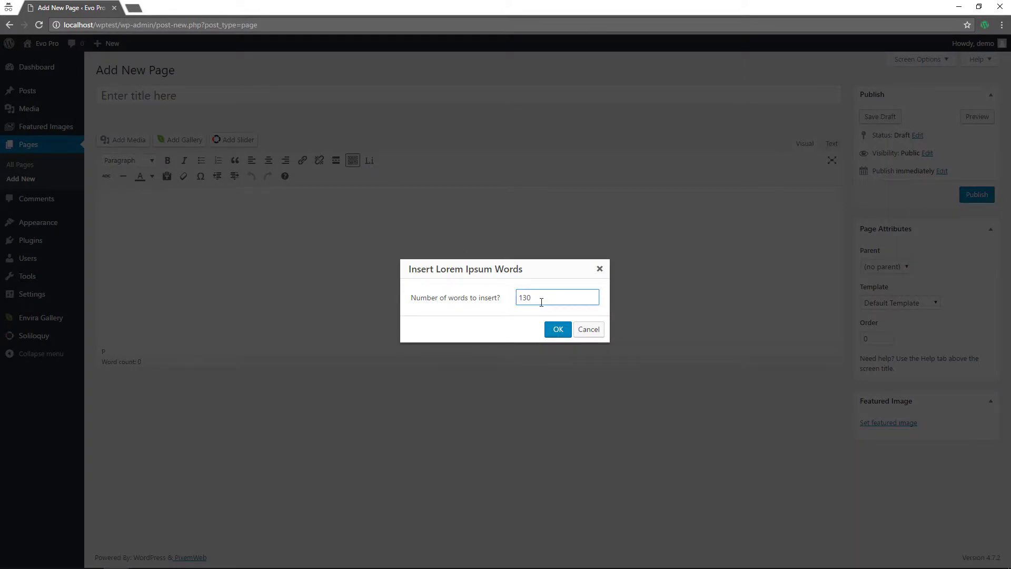
pyautogui.click(558, 329)
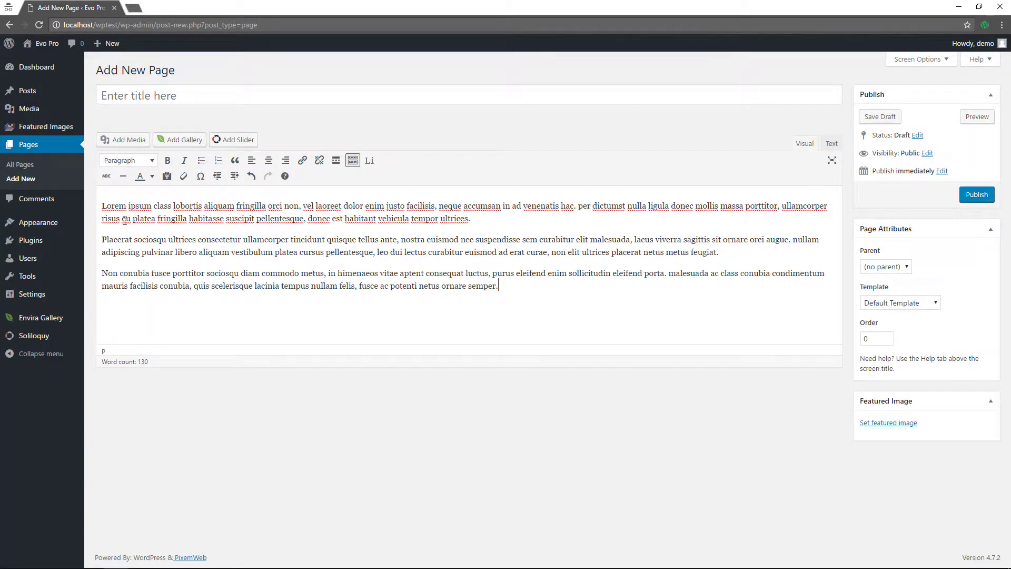
pyautogui.moveTo(102, 205); pyautogui.dragTo(280, 203)
pyautogui.click(168, 160)
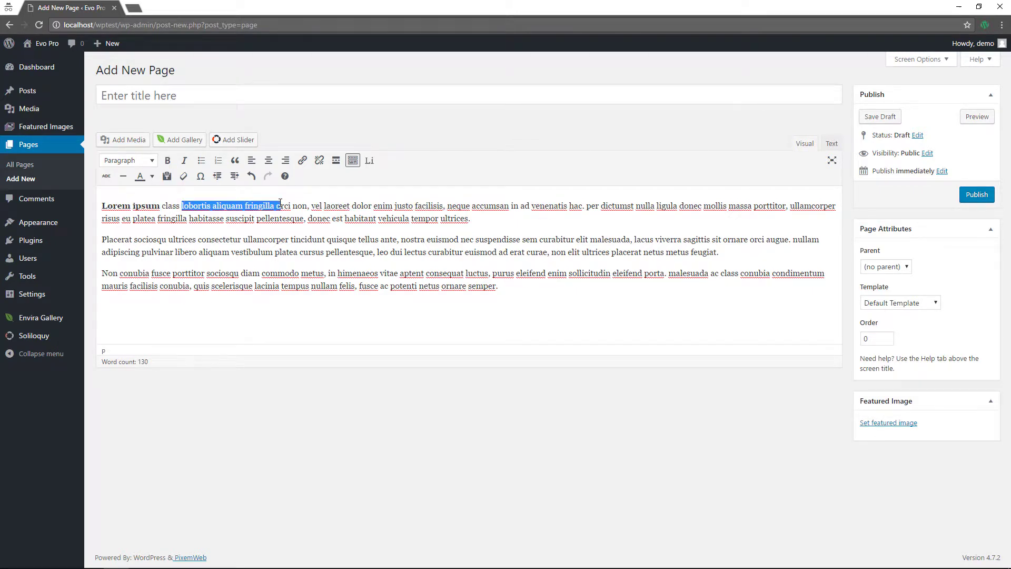
pyautogui.click(184, 160)
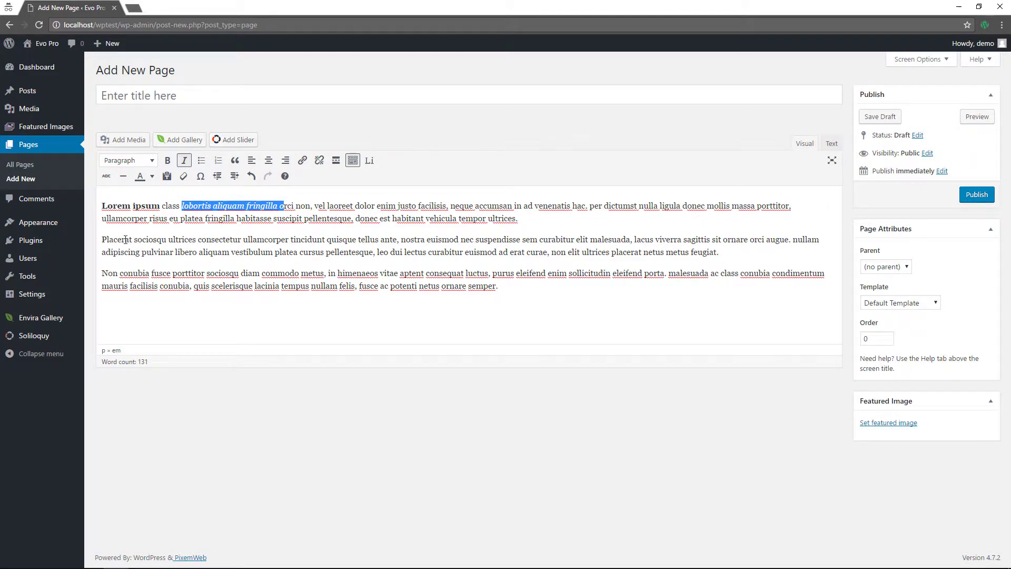
# Colour 'Placerat sociosqu' in the second paragraph orange.
pyautogui.moveTo(101, 239); pyautogui.dragTo(124, 236)
pyautogui.moveTo(153, 236); pyautogui.dragTo(166, 238)
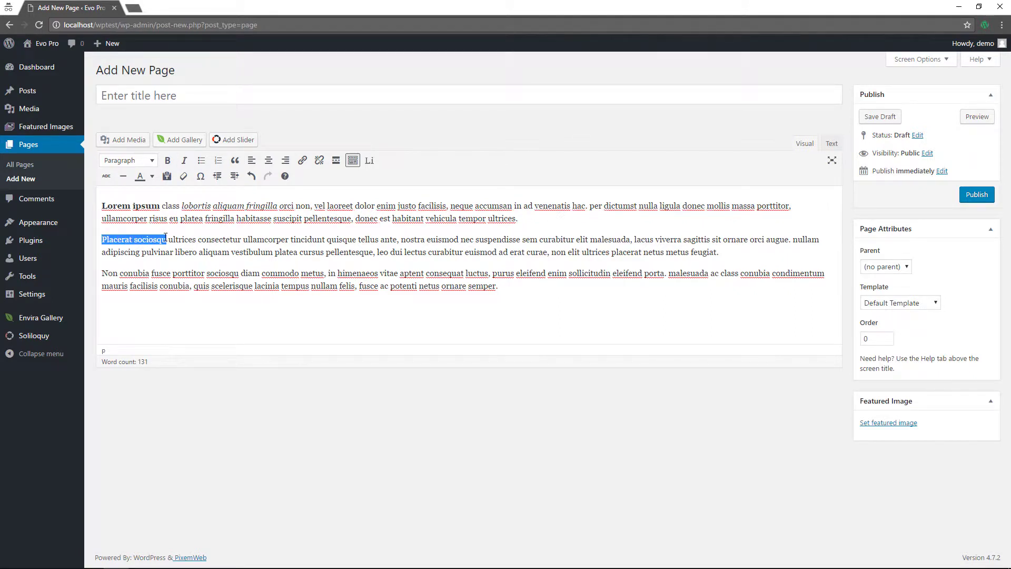
pyautogui.click(151, 176)
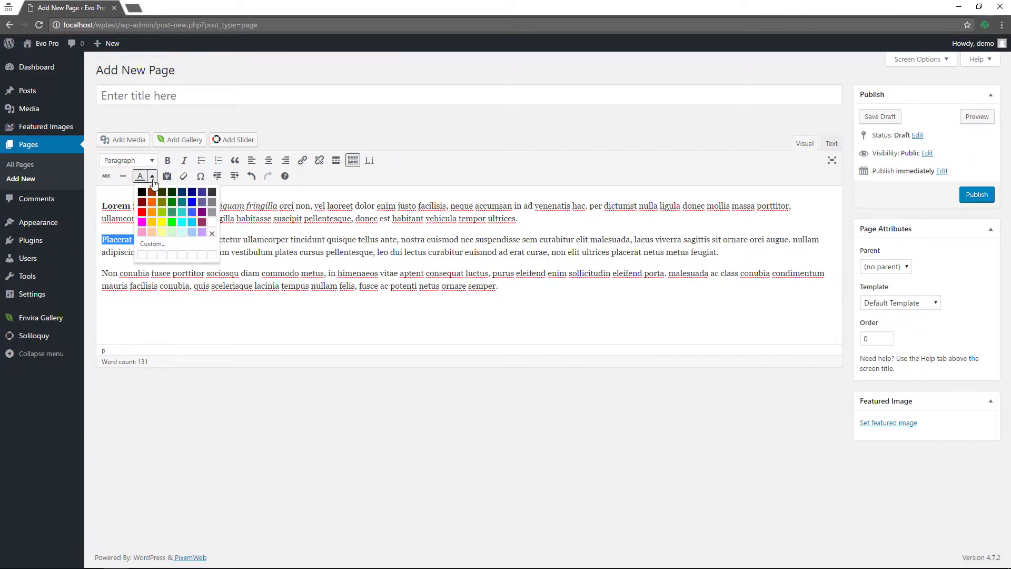
pyautogui.click(152, 202)
pyautogui.click(268, 240)
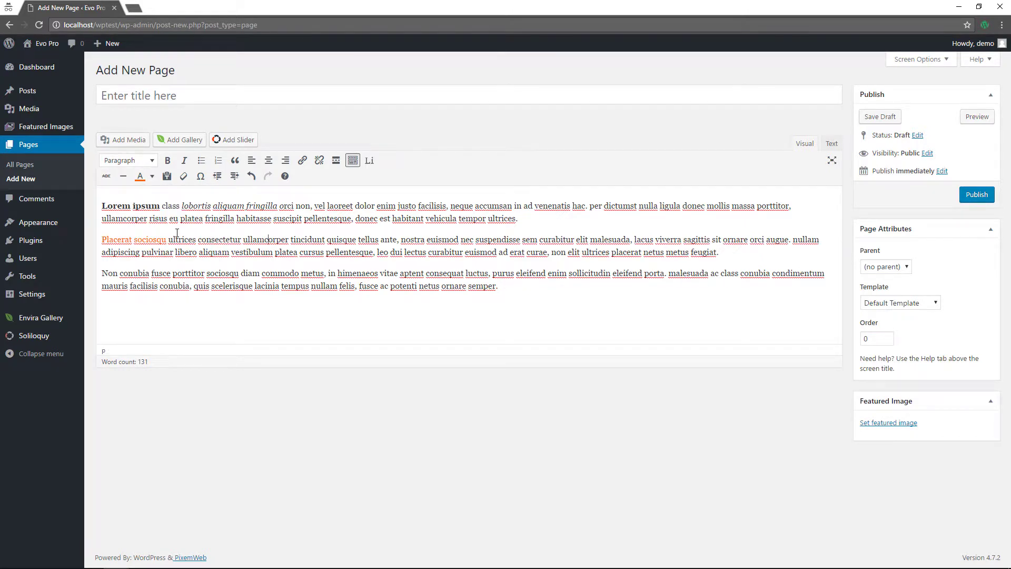
# Strike through 'Non conubia' and preview the draft page in a new tab.
pyautogui.moveTo(107, 272); pyautogui.dragTo(151, 273)
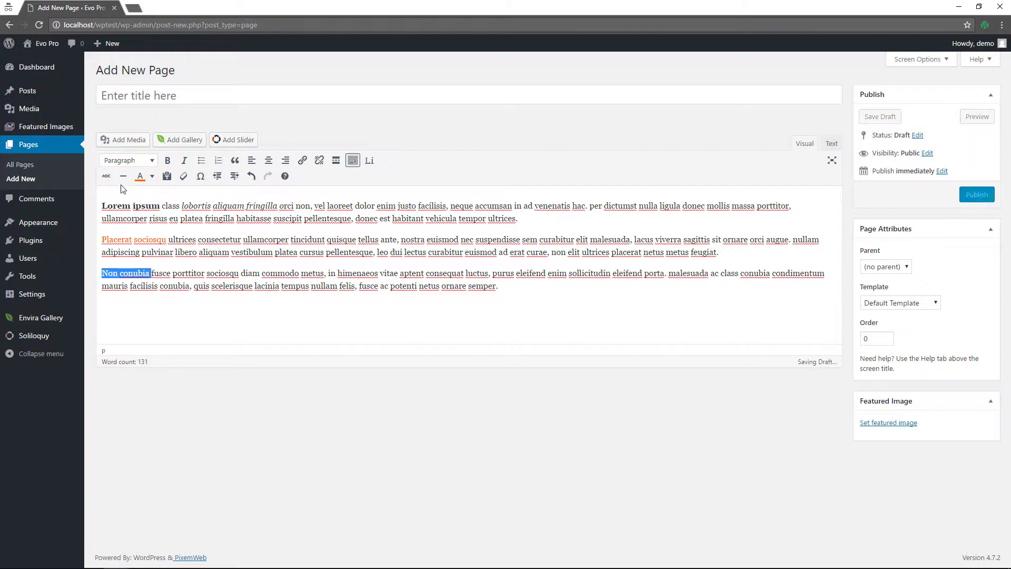
pyautogui.click(106, 176)
pyautogui.click(151, 276)
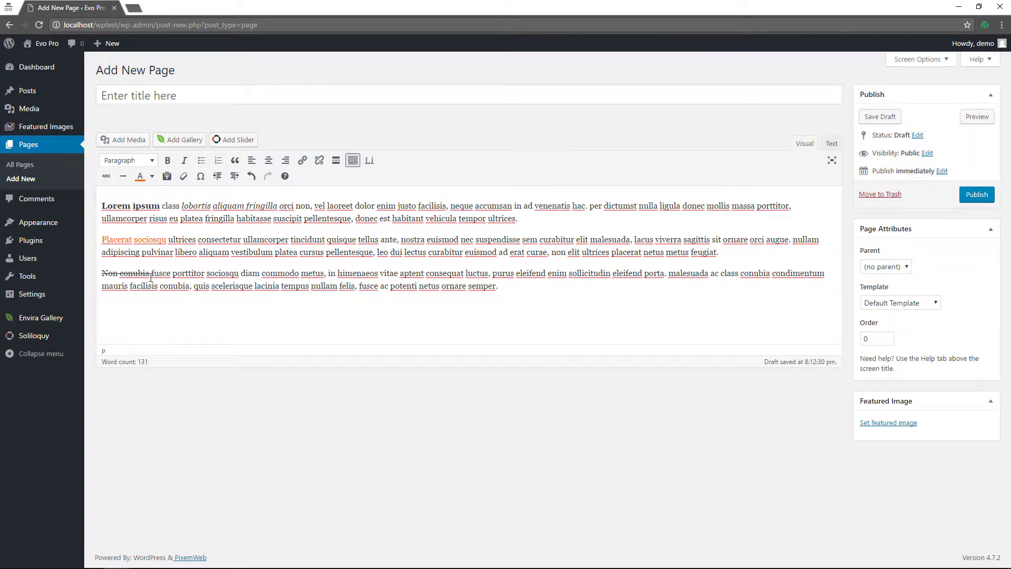
pyautogui.click(977, 117)
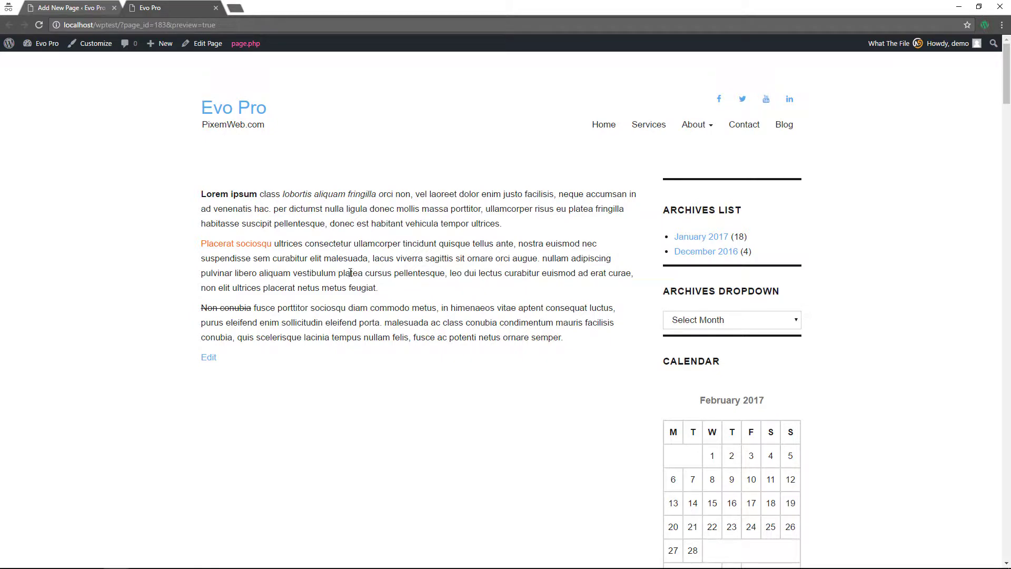
# Close the preview tab to return to the Add New Page editor.
pyautogui.click(216, 8)
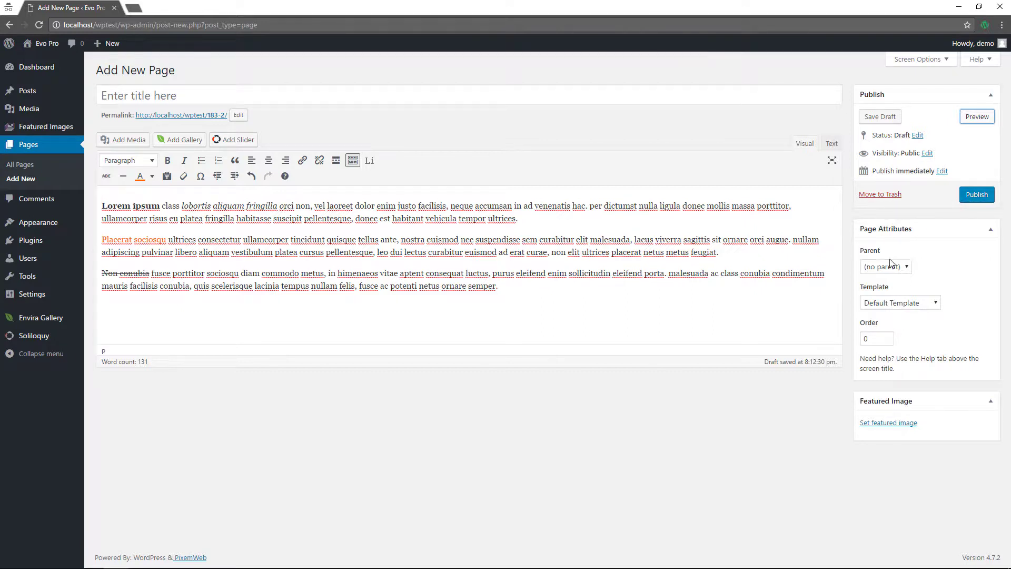
# Keep the Default Template, then move the draft page to Trash, confirming Leave.
pyautogui.click(900, 304)
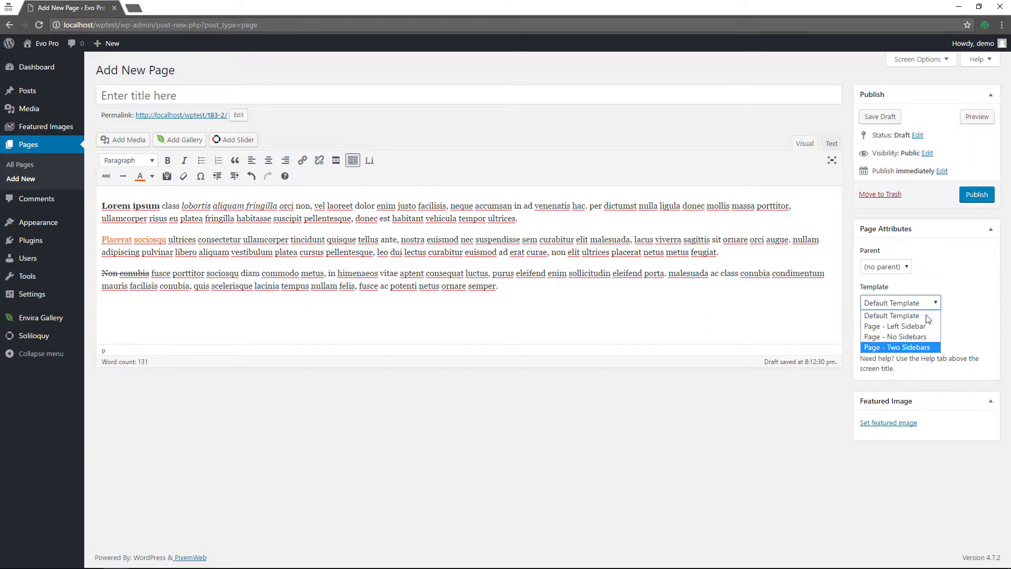
pyautogui.click(953, 277)
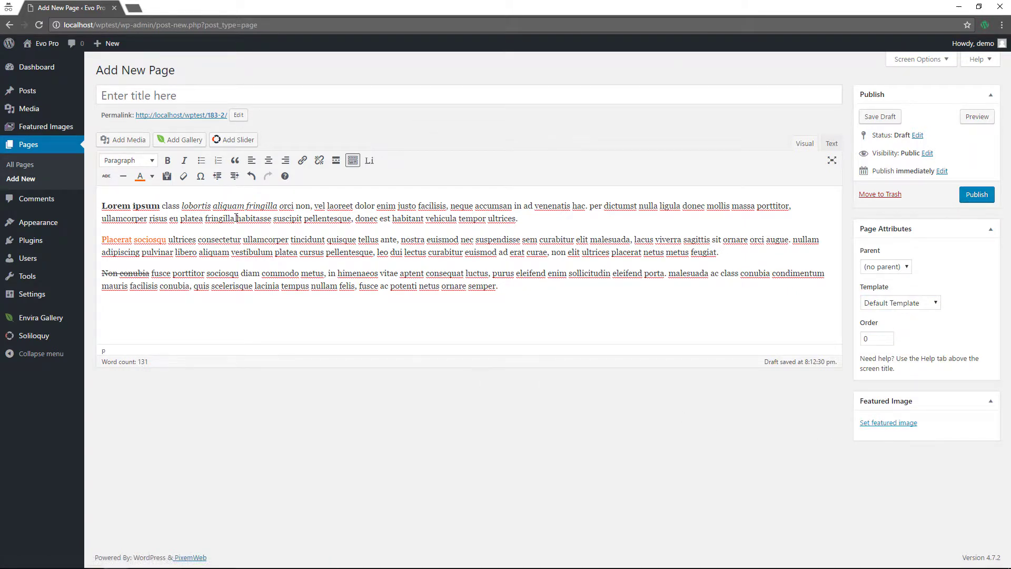
pyautogui.click(881, 195)
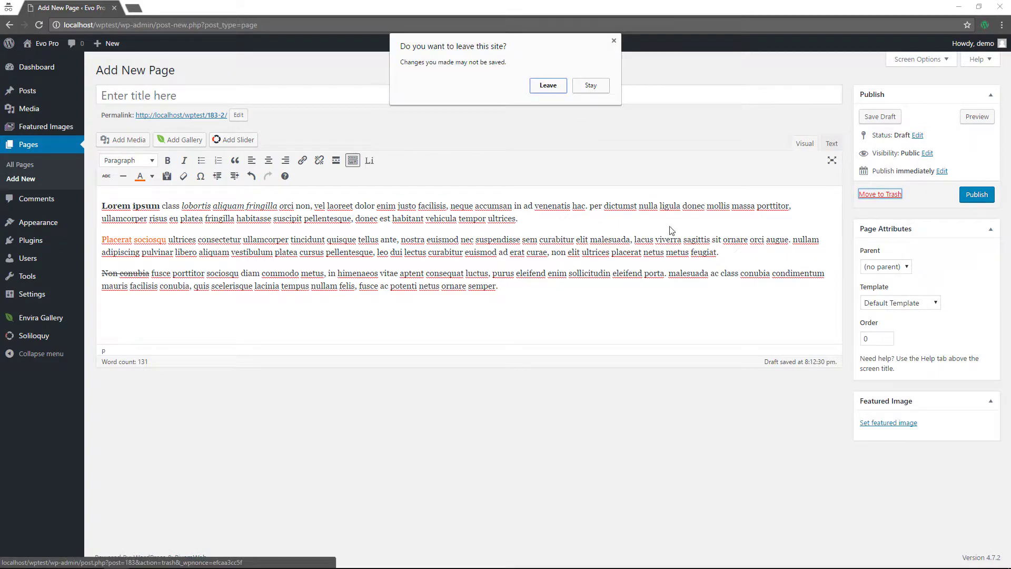
pyautogui.click(594, 90)
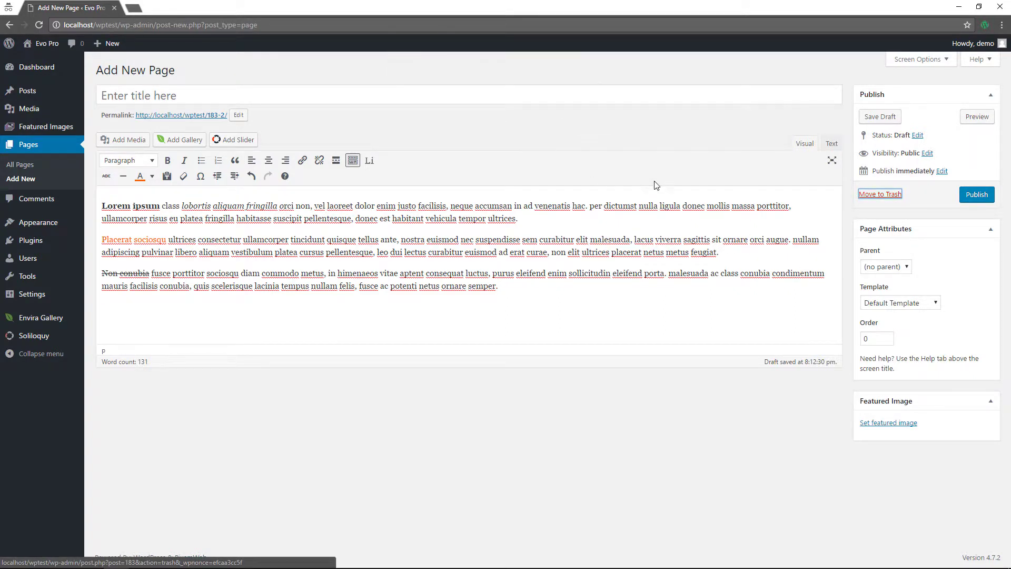
pyautogui.click(889, 197)
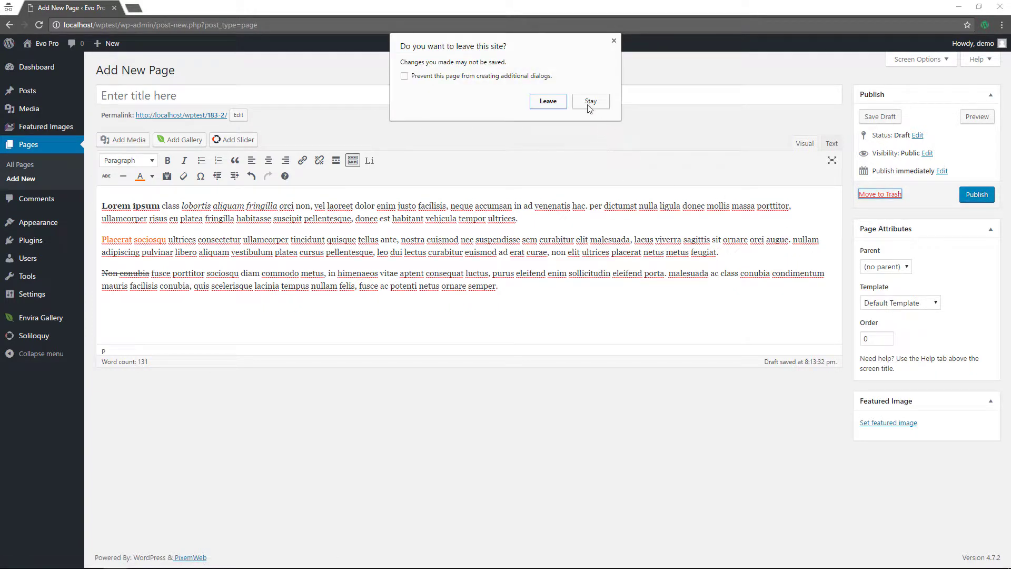
pyautogui.click(554, 102)
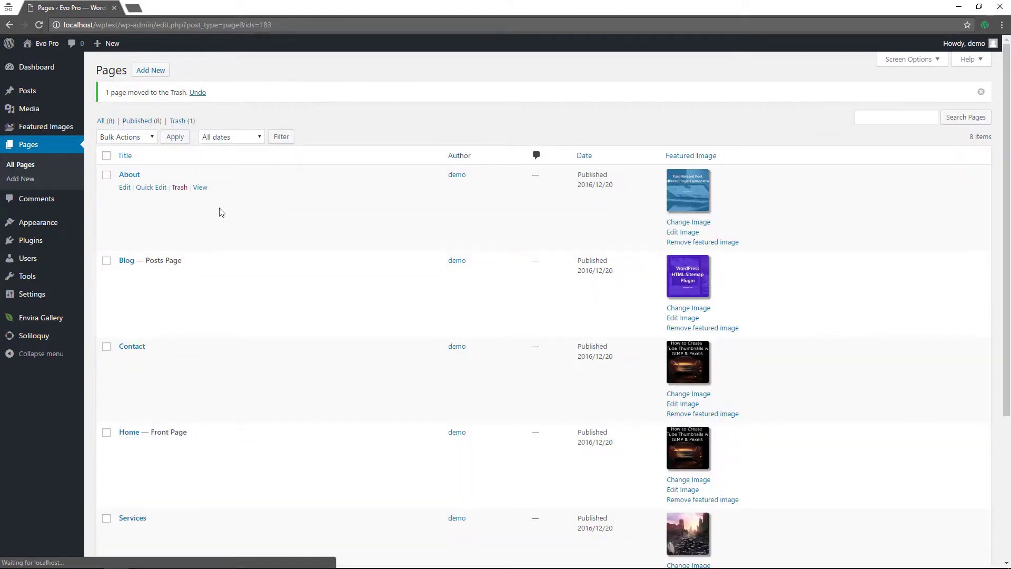
# Go to the Comments screen, which reports No comments found.
pyautogui.click(32, 200)
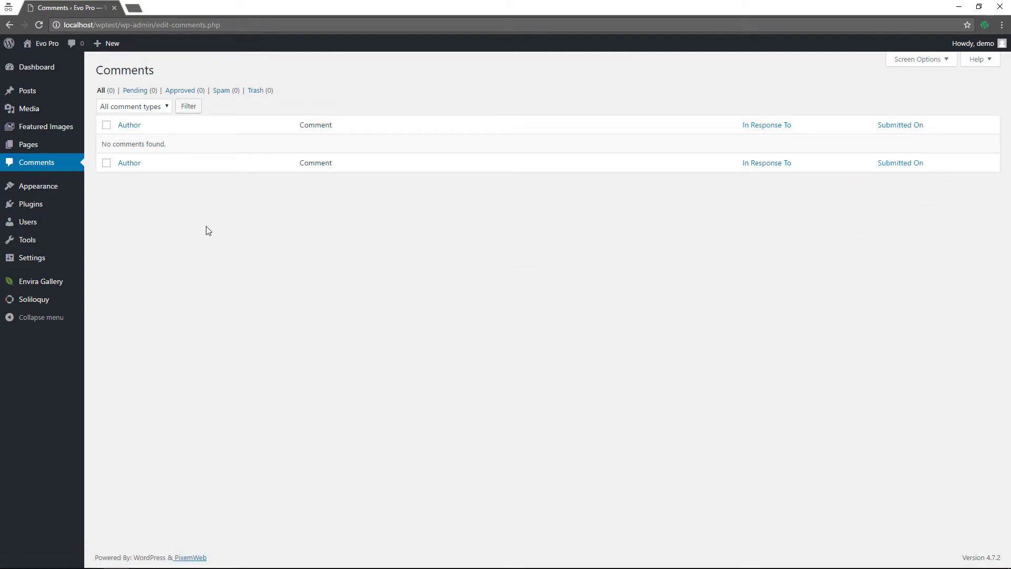
# Open Customize for the active Evo Pro theme from Appearance > Themes.
pyautogui.moveTo(37, 189)
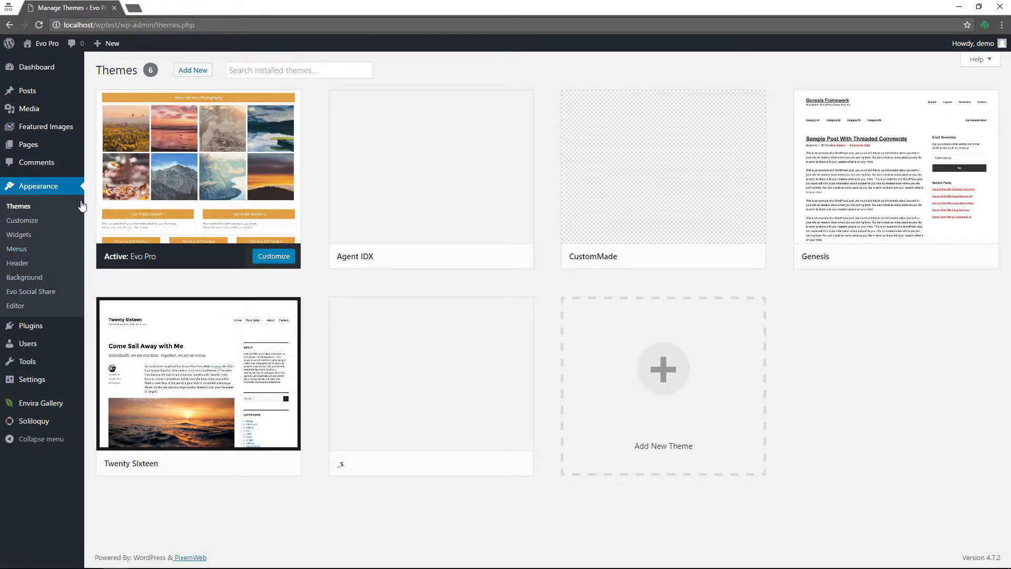
pyautogui.click(26, 224)
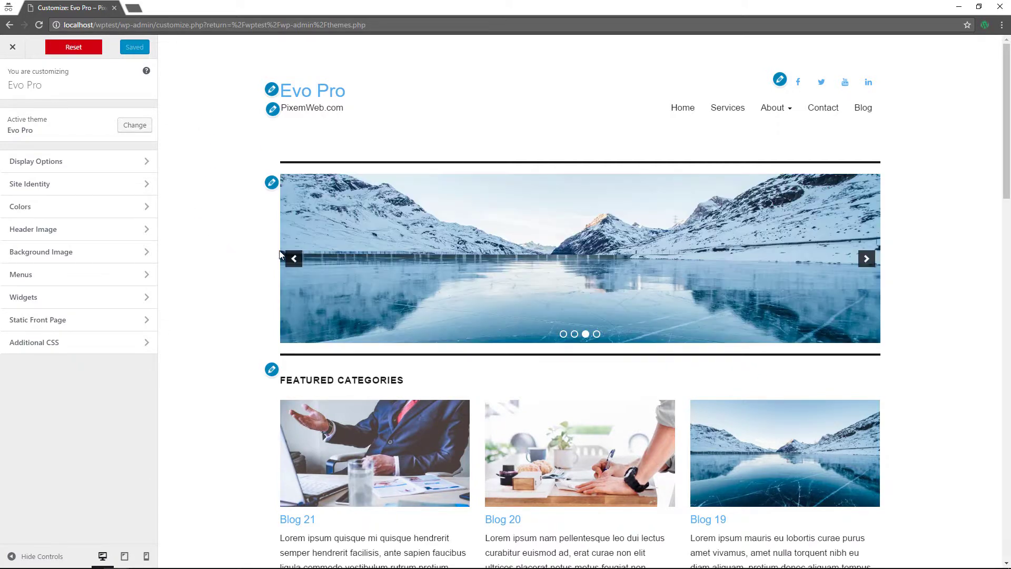
# Set the Base Color Scheme under Colors to Dark.
pyautogui.scroll(-2, 250, 301)
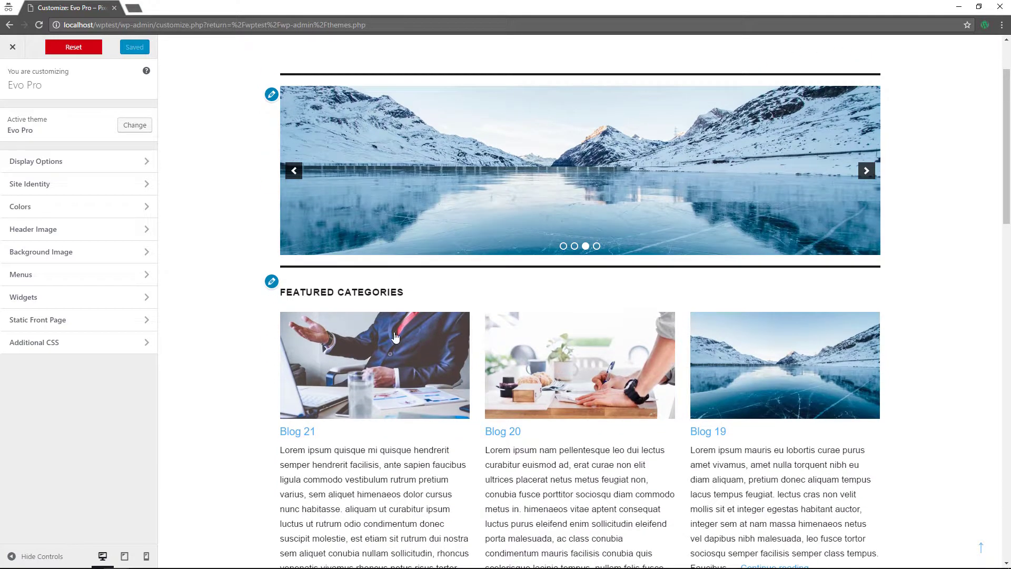
pyautogui.scroll(-5, 252, 361)
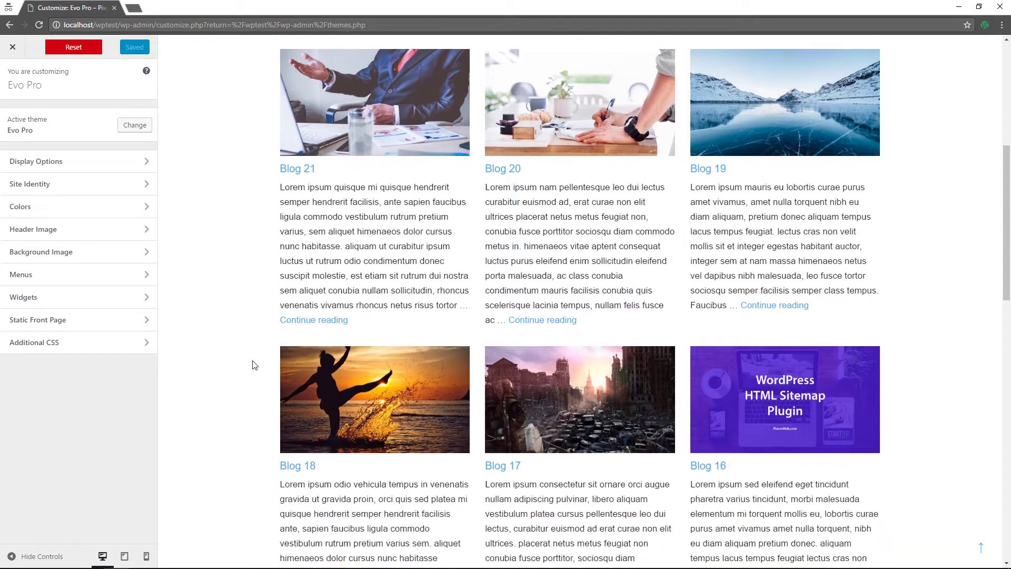
pyautogui.scroll(7, 253, 361)
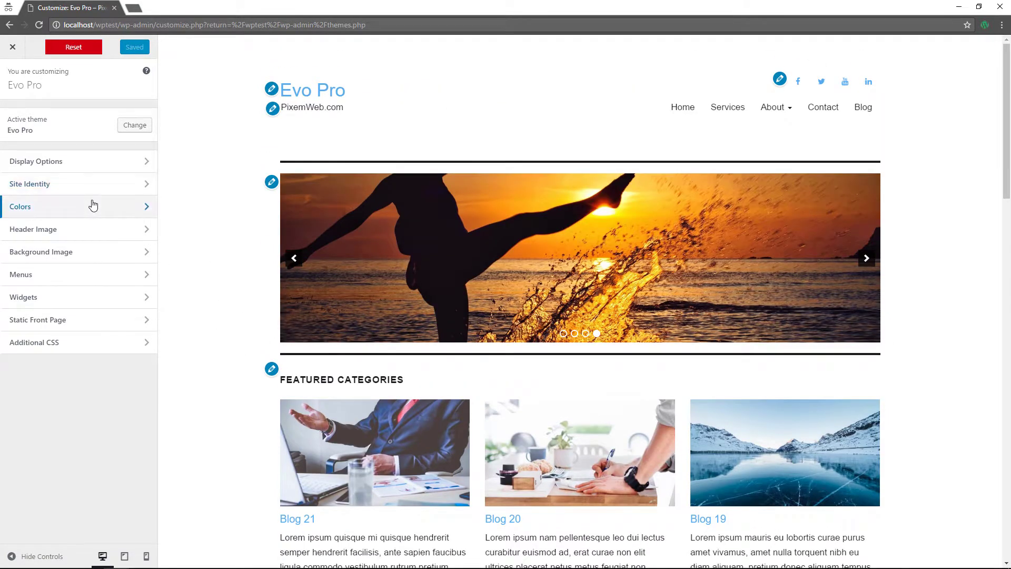
pyautogui.click(92, 205)
pyautogui.click(90, 130)
pyautogui.click(68, 164)
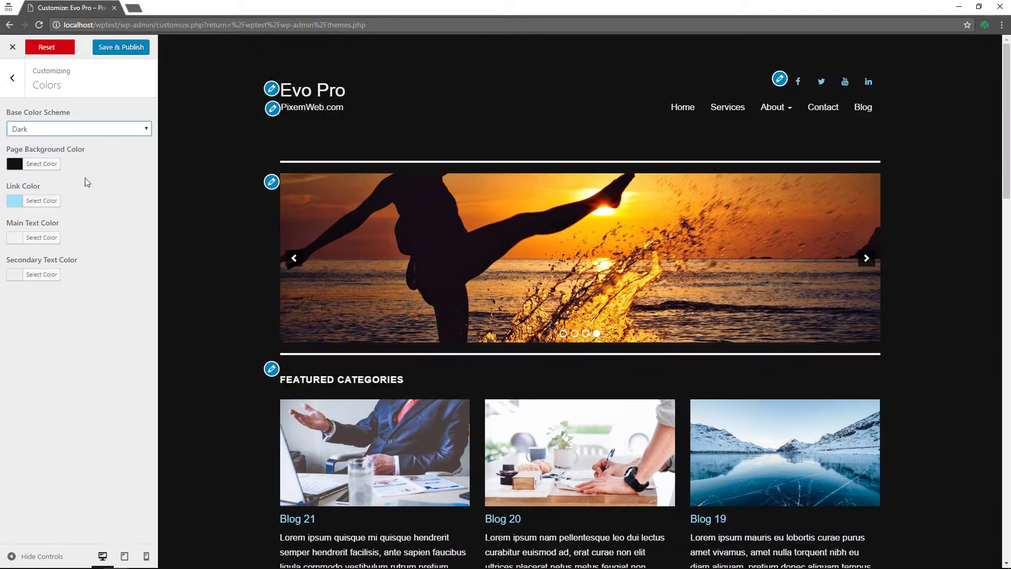
# Switch the scheme to Orange and Save & Publish it.
pyautogui.click(86, 130)
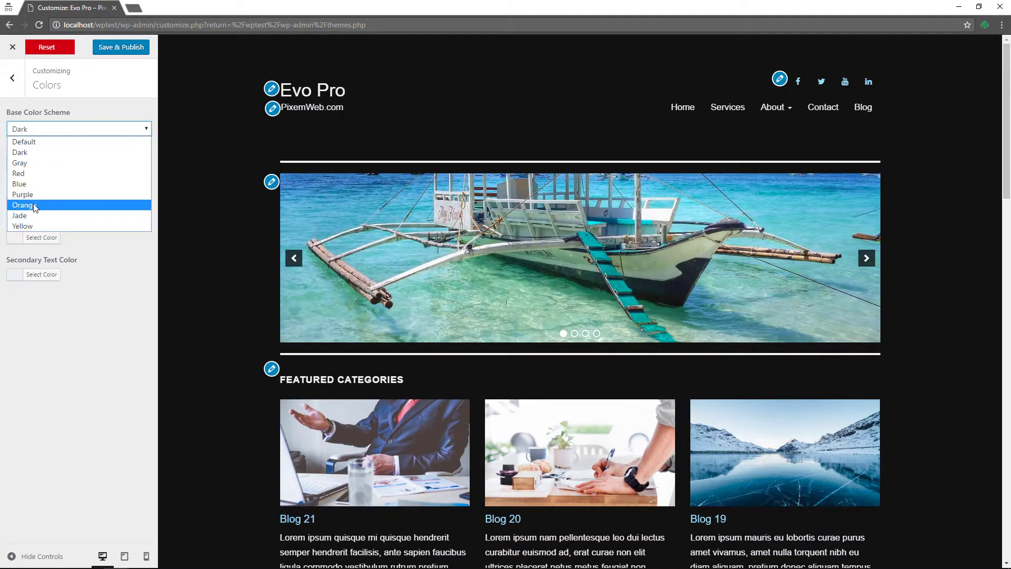
pyautogui.click(32, 200)
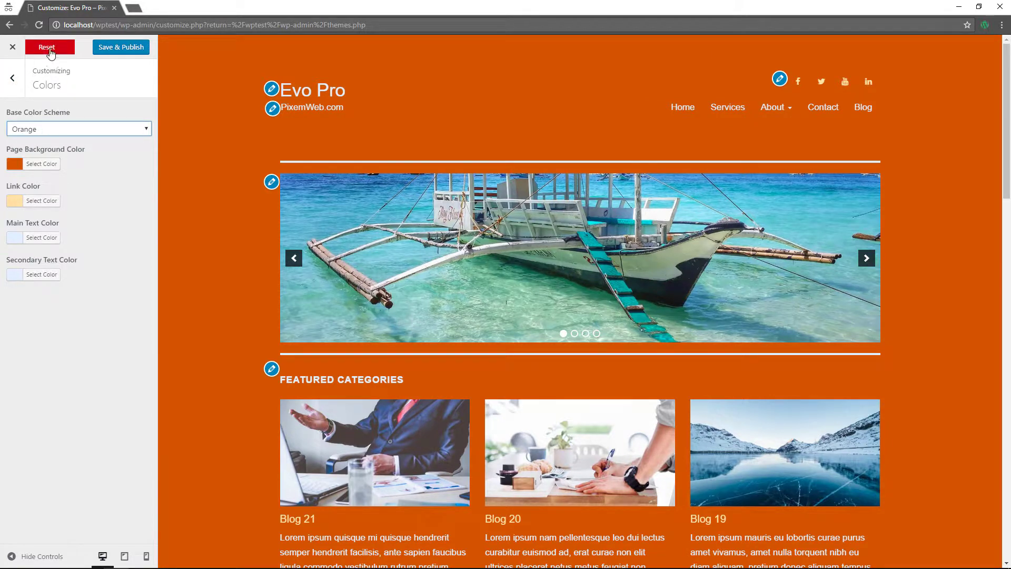
pyautogui.click(12, 78)
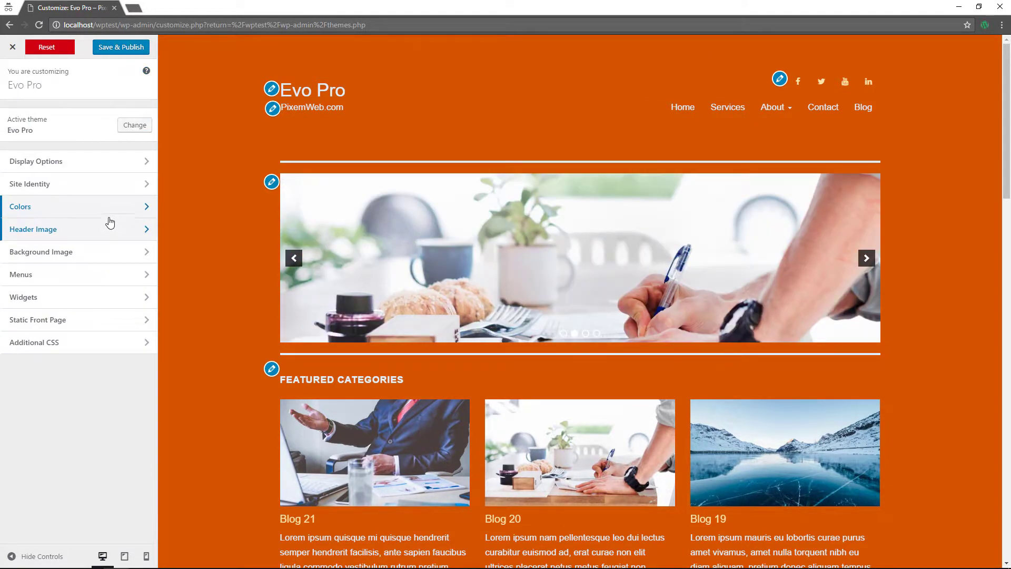
pyautogui.click(126, 51)
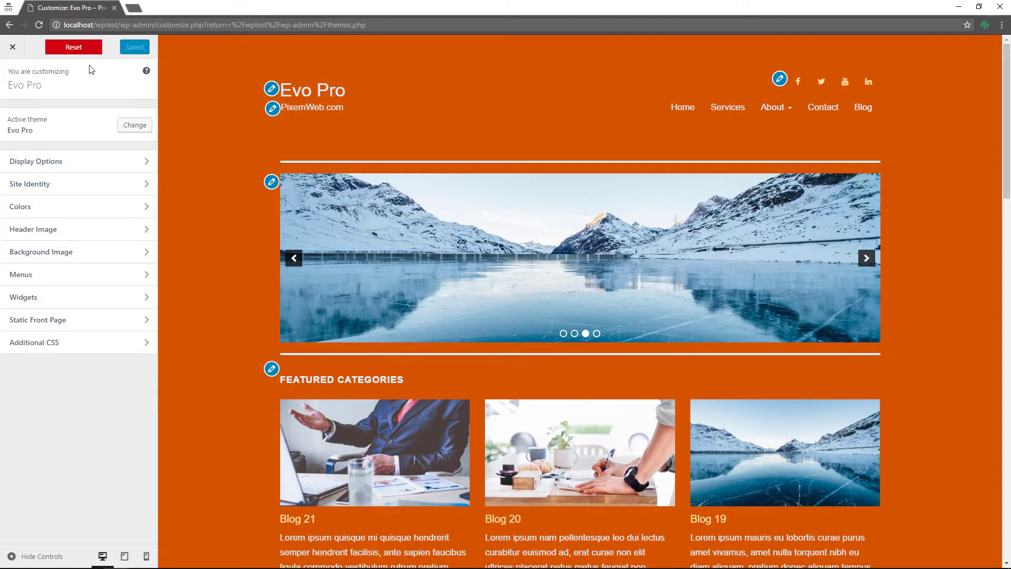
# Restore the Default colour scheme, toggle Hide Controls, and close the customizer.
pyautogui.click(52, 201)
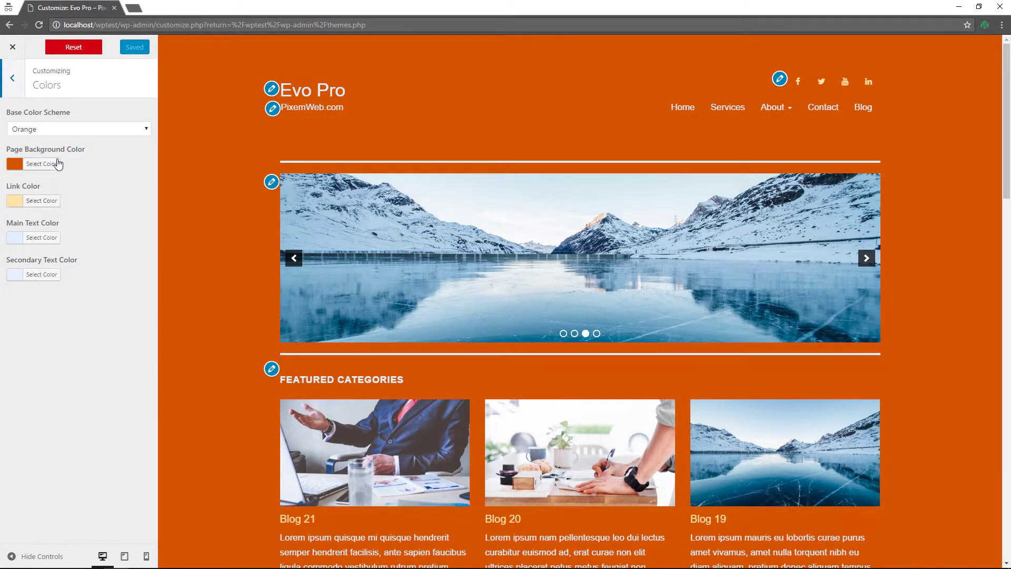
pyautogui.click(70, 129)
pyautogui.click(68, 142)
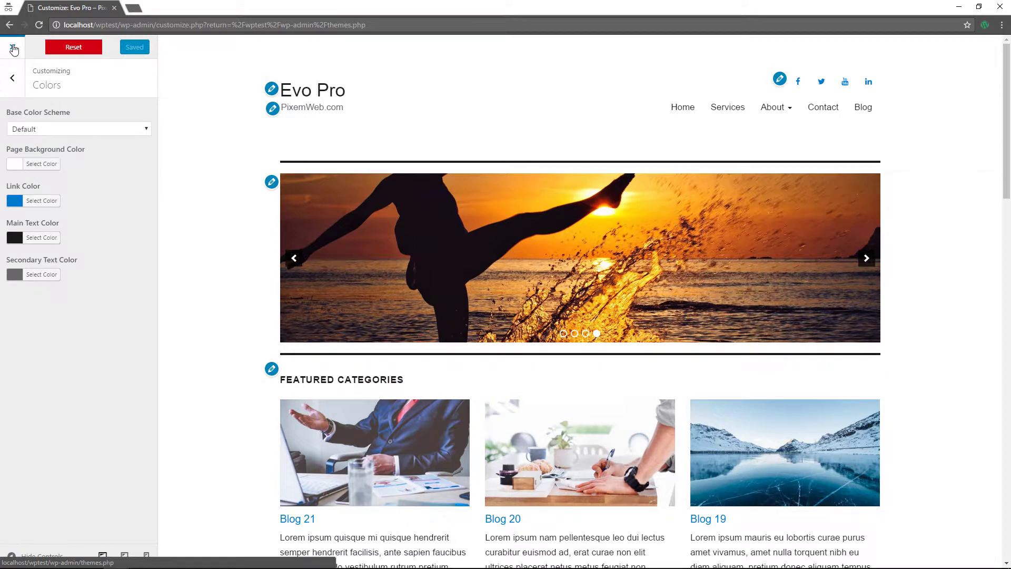
pyautogui.click(12, 78)
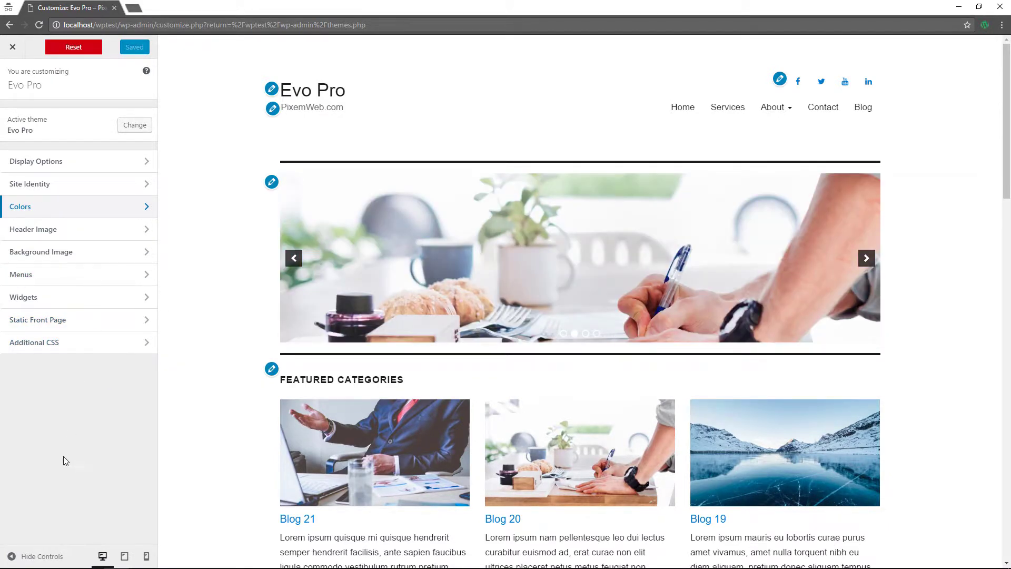
pyautogui.click(12, 557)
pyautogui.click(11, 557)
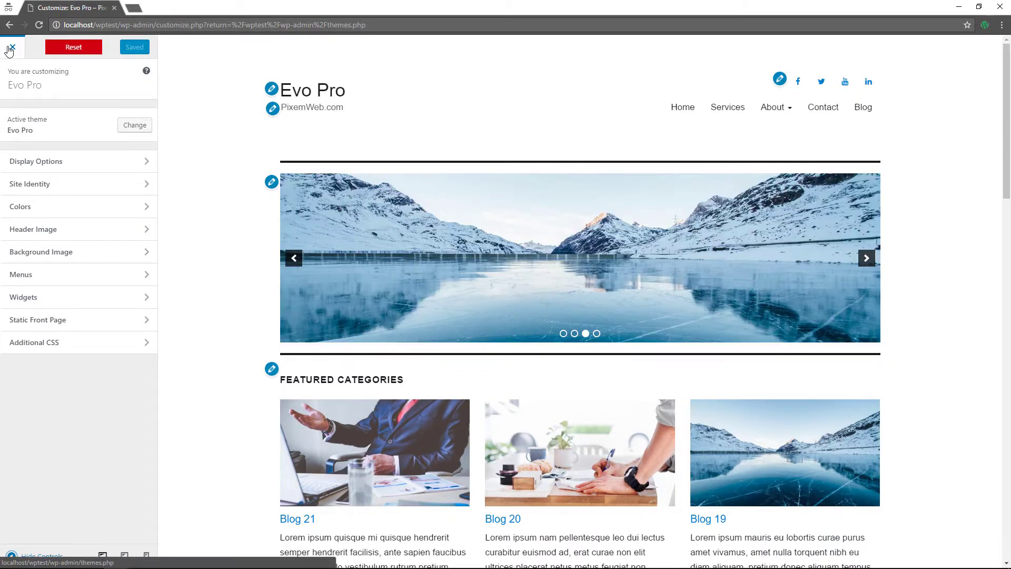
pyautogui.click(13, 47)
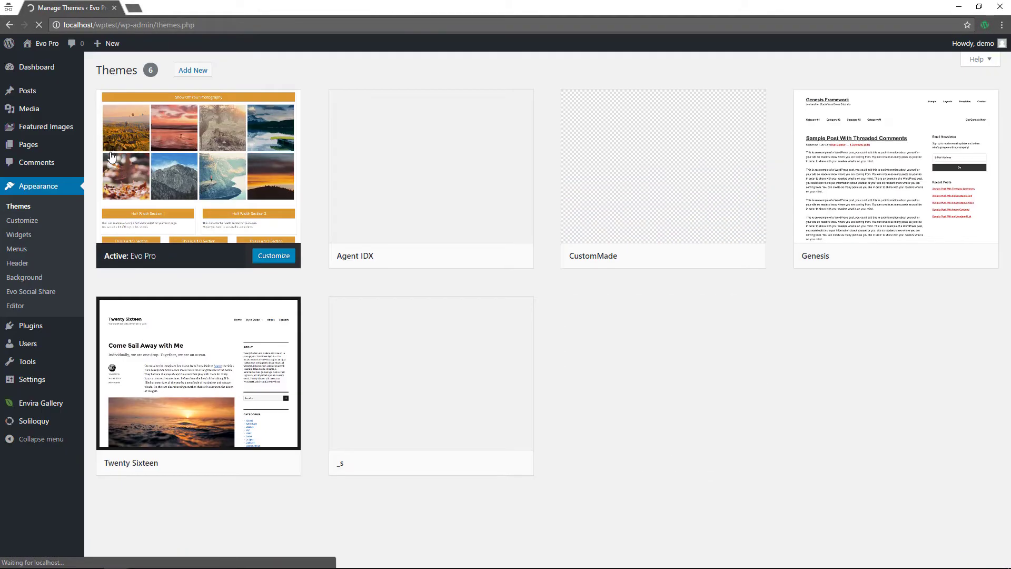
# Open Appearance > Widgets, where the Left Sidebar holds a Monster widget and other areas are empty.
pyautogui.click(21, 238)
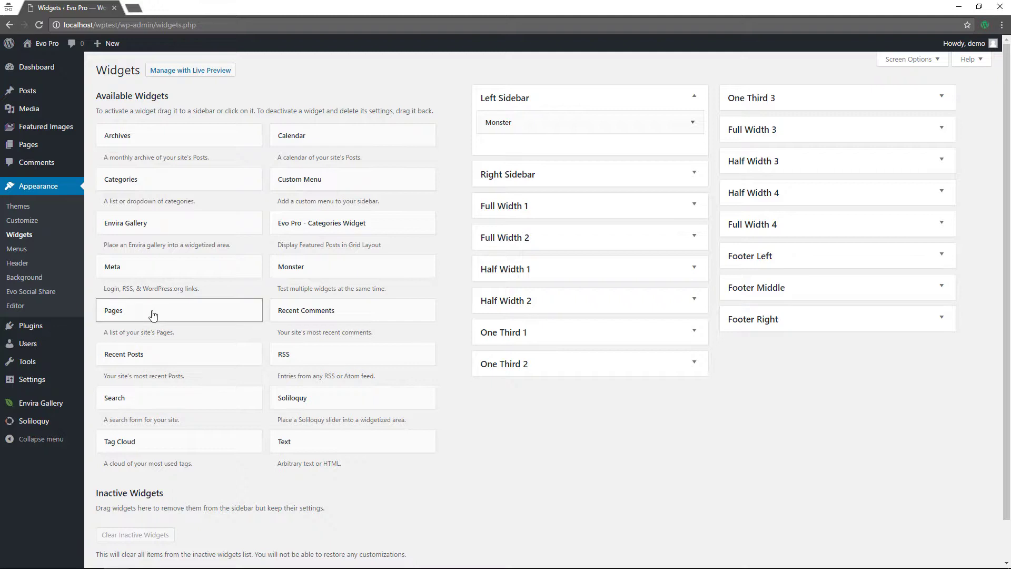
# Start placing the Pages widget into Half Width 2, then cancel it.
pyautogui.moveTo(152, 315); pyautogui.dragTo(175, 314)
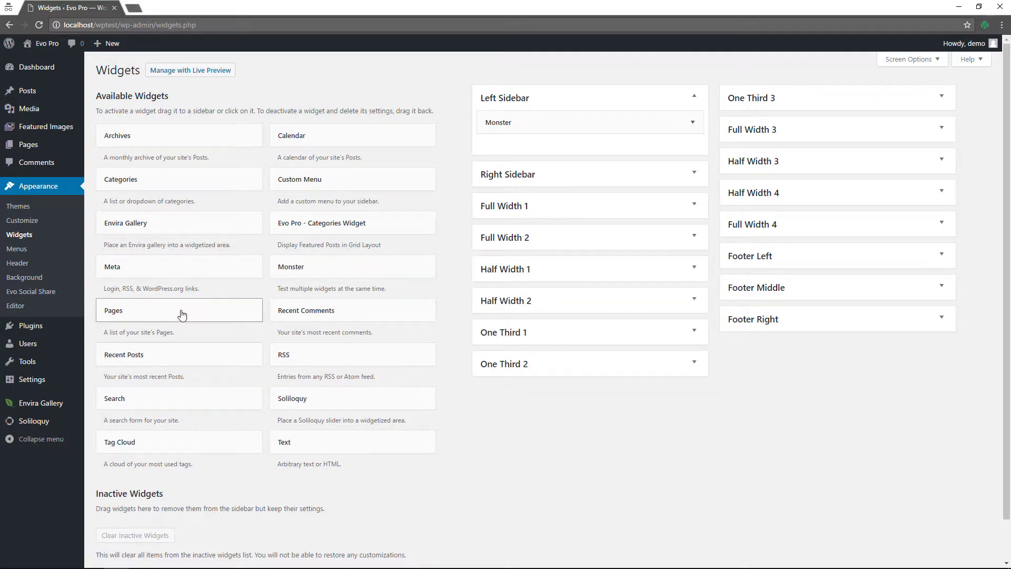
pyautogui.click(182, 314)
pyautogui.scroll(-5, 162, 395)
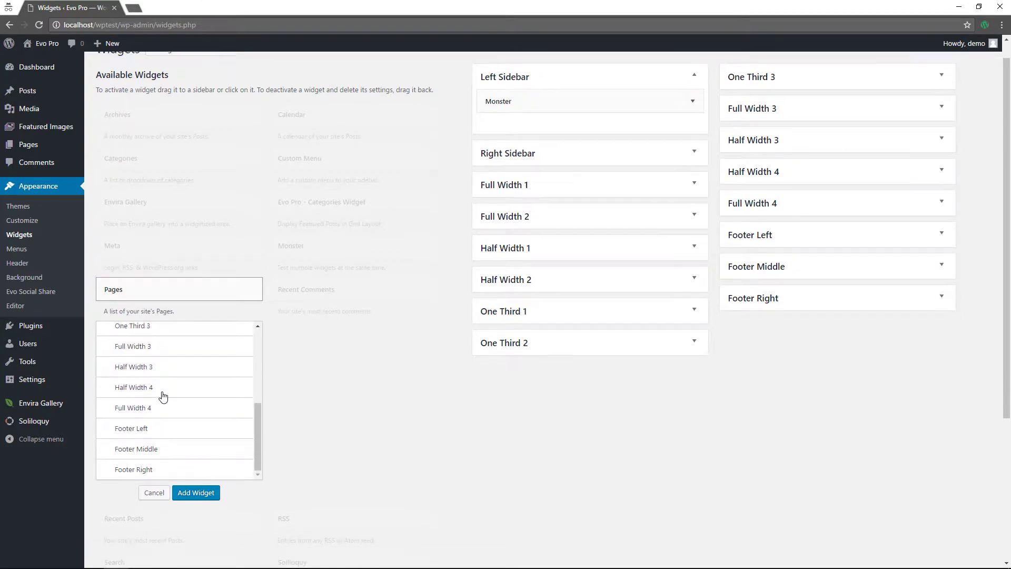
pyautogui.scroll(-1, 172, 352)
pyautogui.scroll(2, 166, 331)
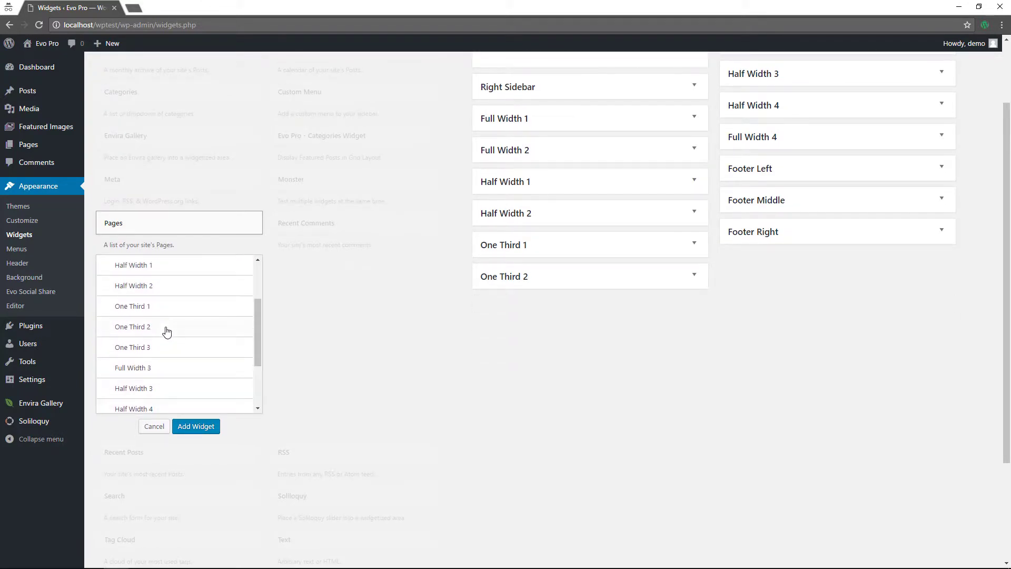
pyautogui.scroll(2, 167, 343)
pyautogui.click(152, 427)
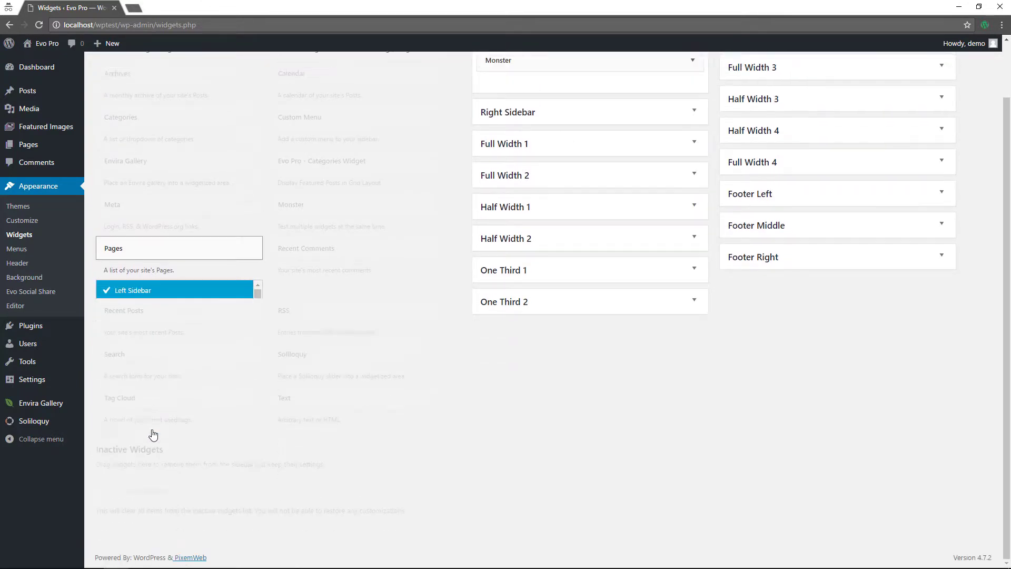
pyautogui.scroll(1, 605, 168)
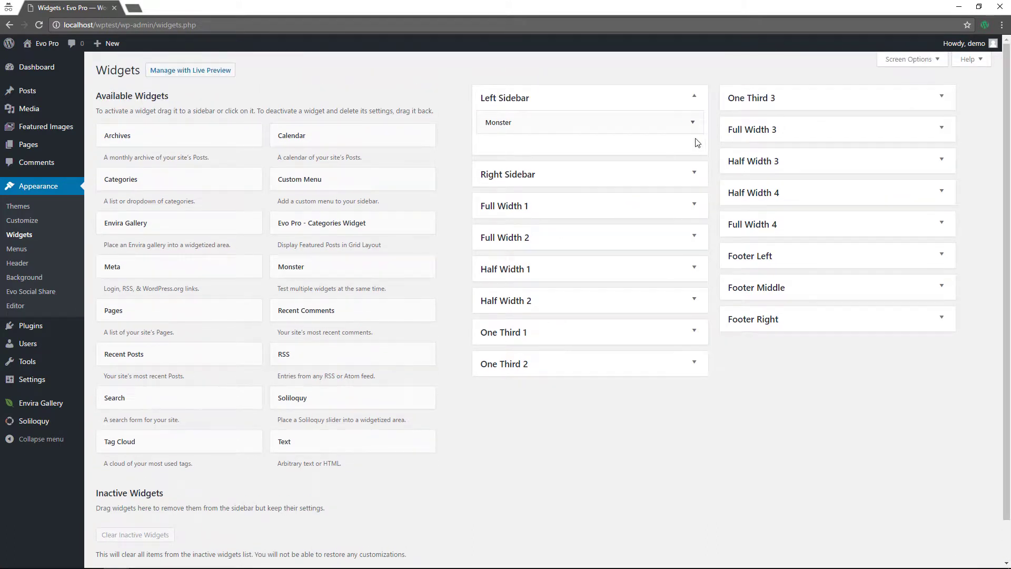
# Add a trial Text widget to the top of Right Sidebar, then delete it.
pyautogui.click(689, 126)
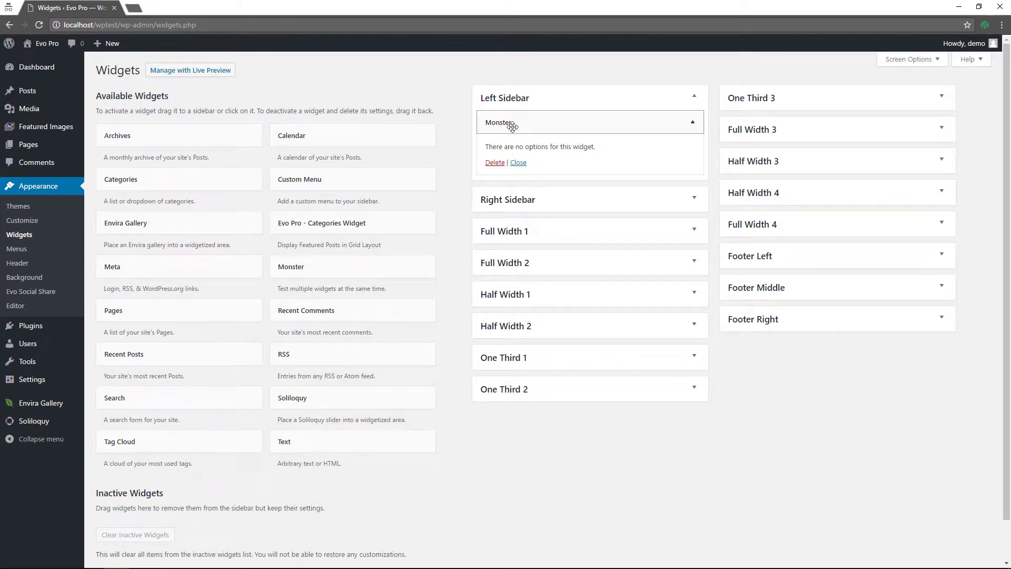
pyautogui.click(693, 123)
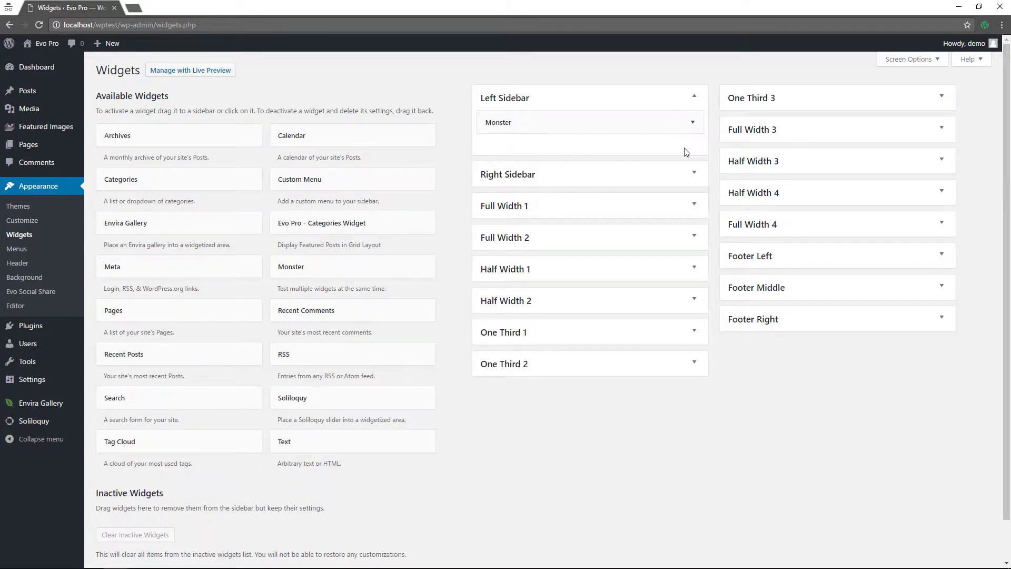
pyautogui.click(693, 173)
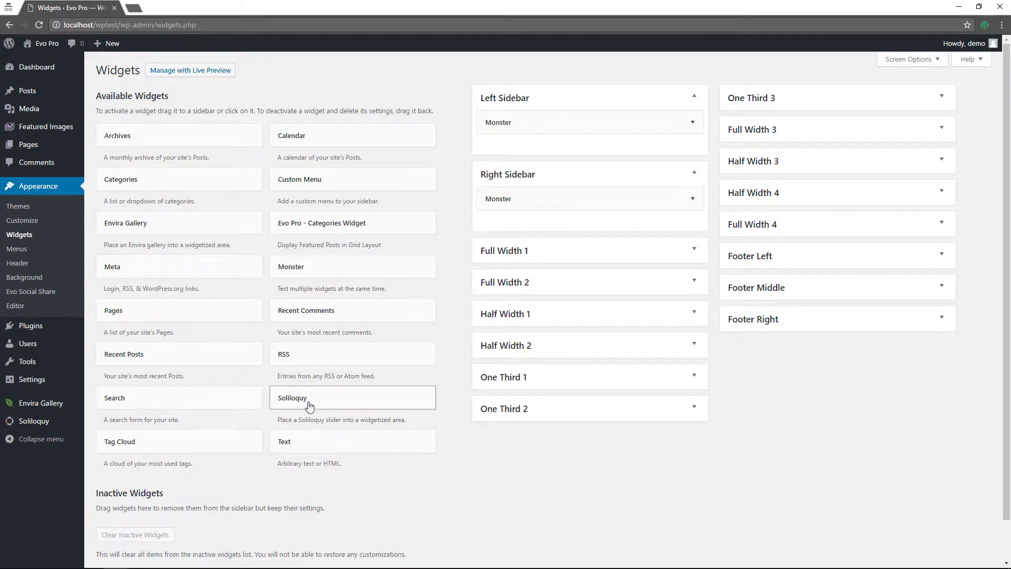
pyautogui.moveTo(317, 445); pyautogui.dragTo(562, 232)
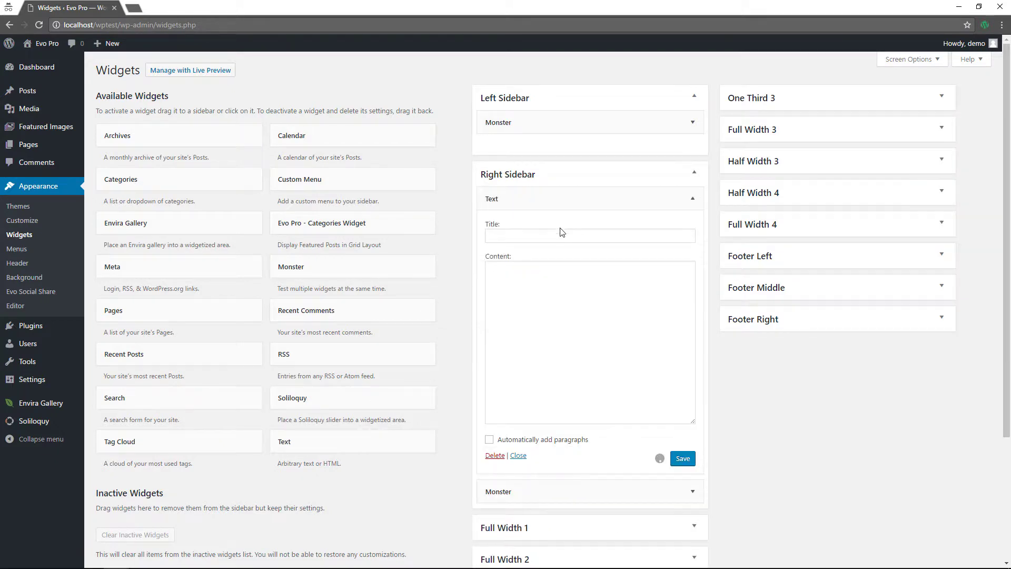
pyautogui.click(508, 239)
pyautogui.click(531, 287)
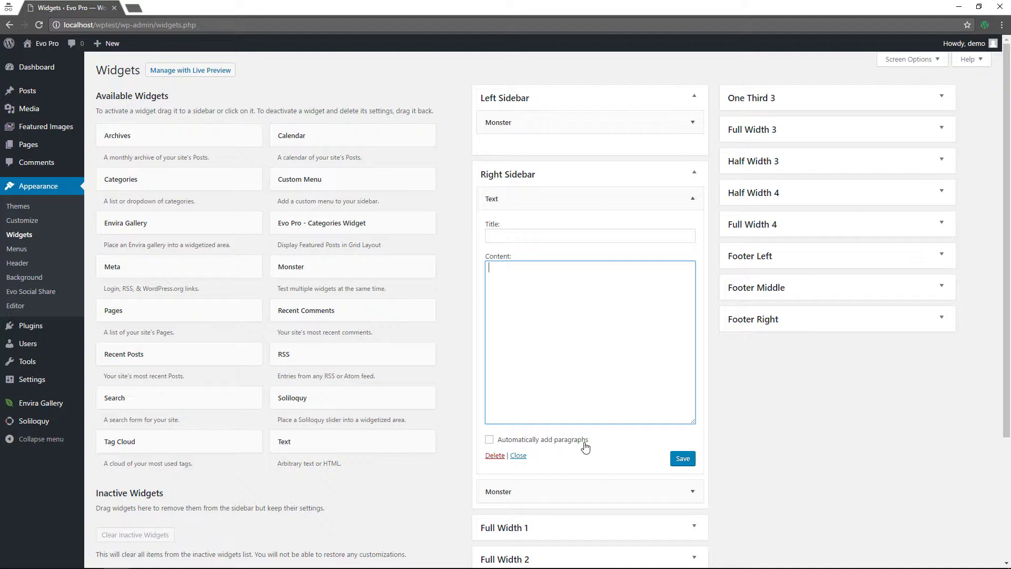
pyautogui.click(494, 456)
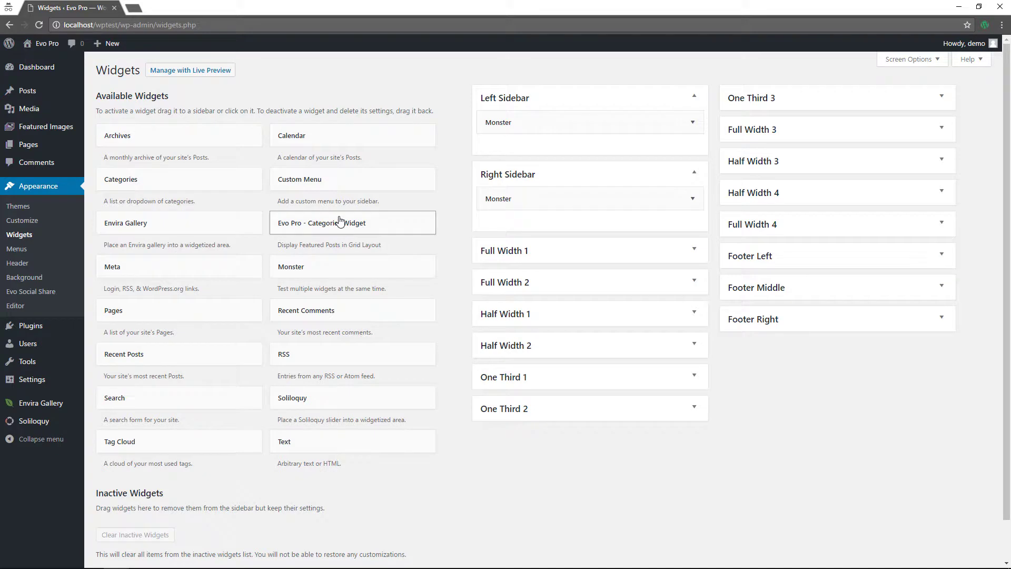
# Inspect the Soliloquy (Home Page Slider) and Featured Categories widgets in Full Width 2, closing both.
pyautogui.scroll(-1, 337, 224)
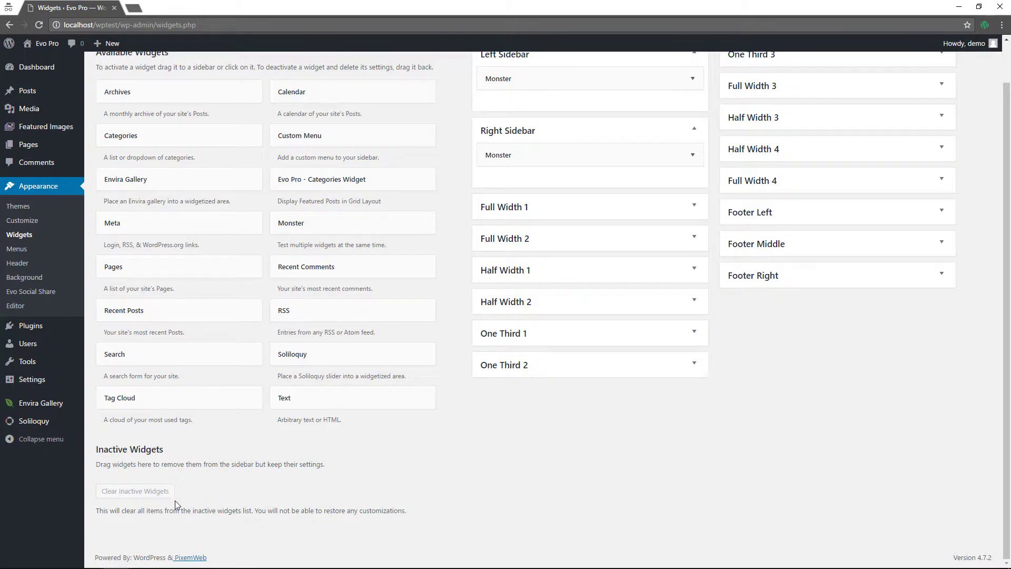
pyautogui.scroll(1, 266, 476)
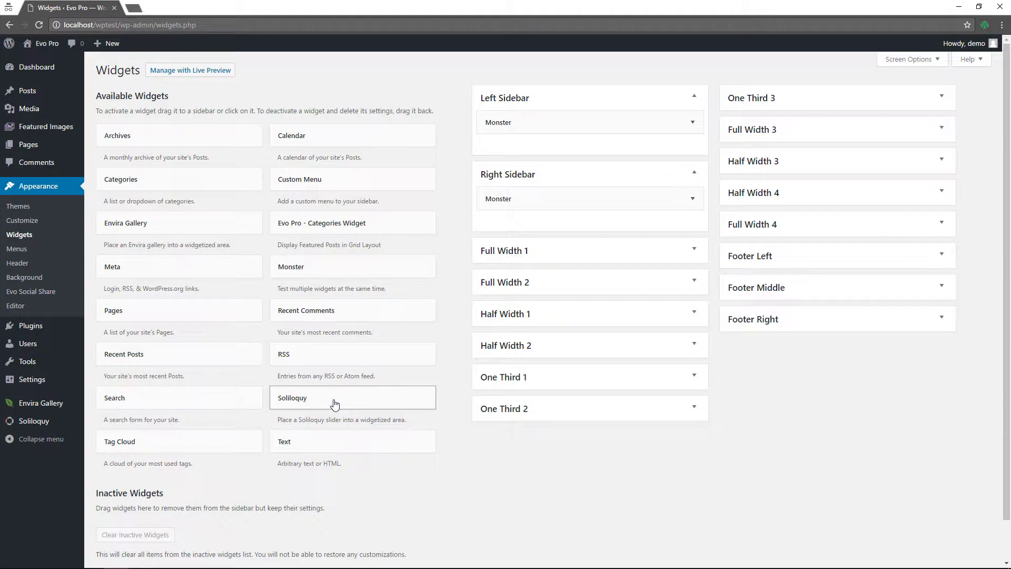
pyautogui.moveTo(334, 403); pyautogui.dragTo(513, 320)
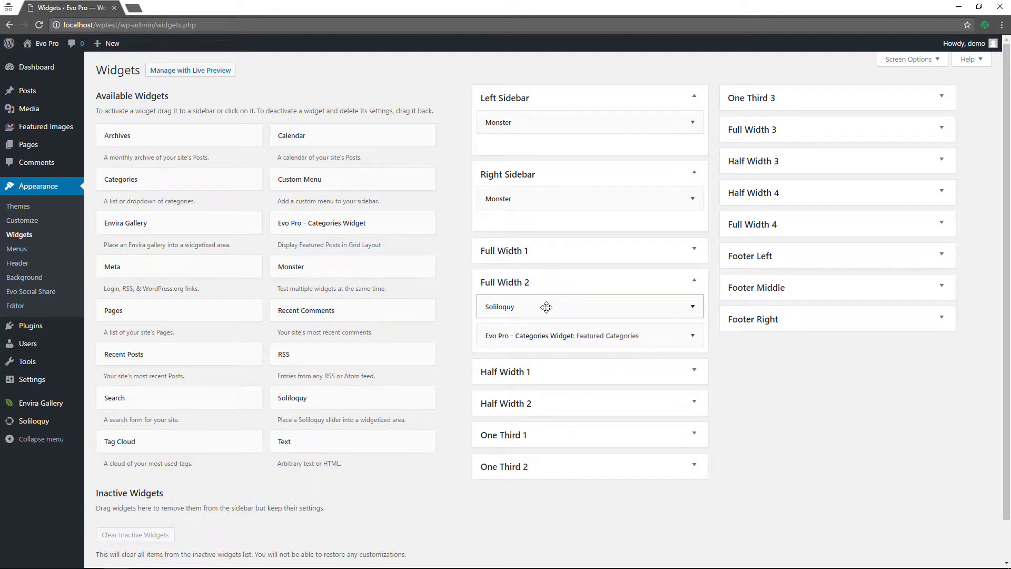
pyautogui.click(693, 307)
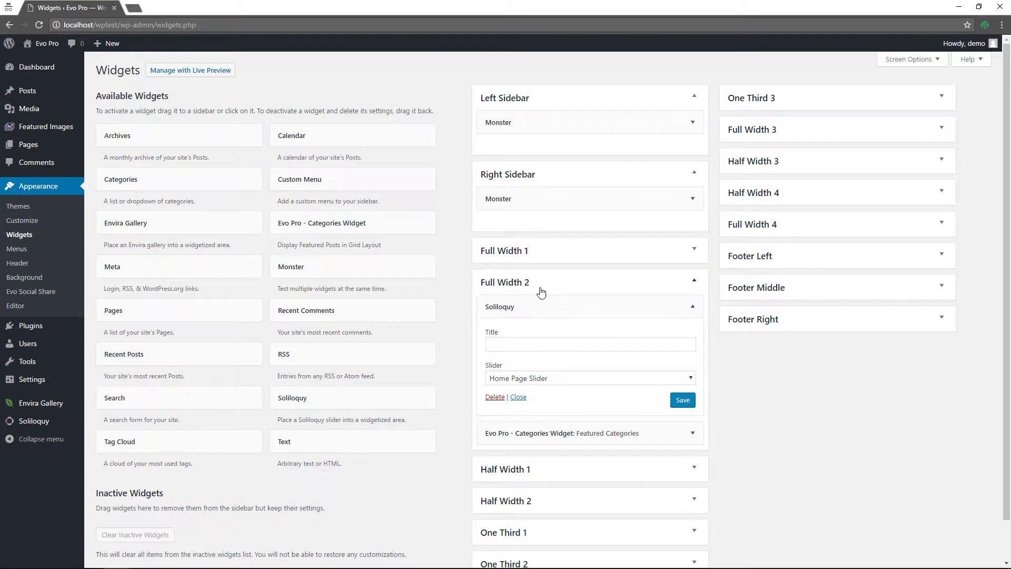
pyautogui.click(529, 346)
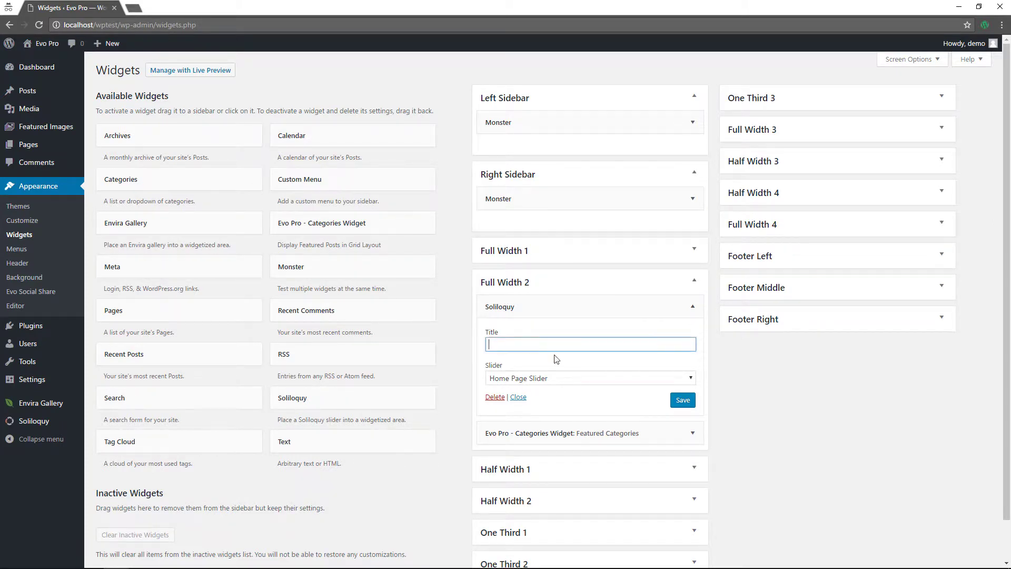
pyautogui.click(693, 305)
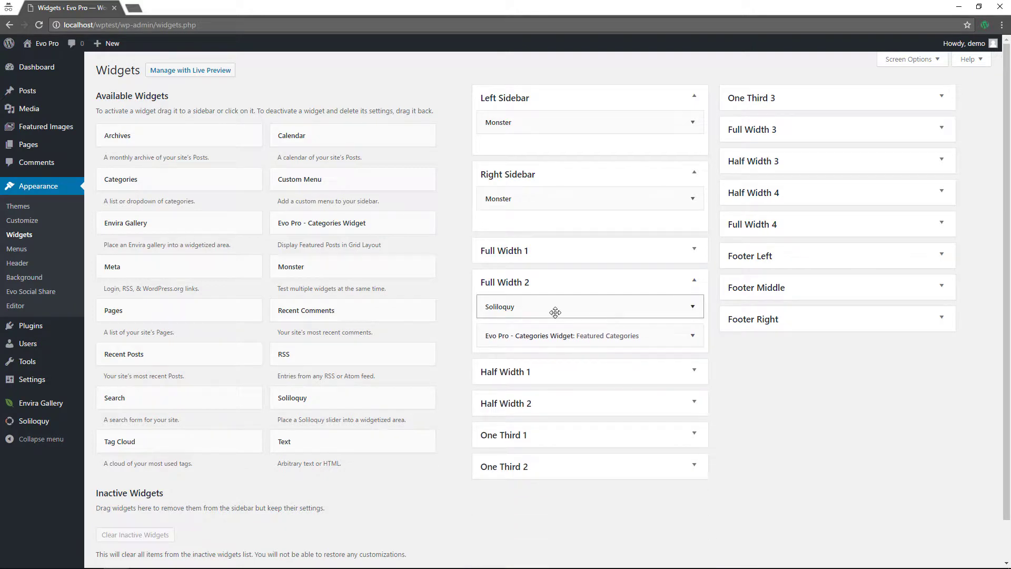
pyautogui.click(692, 337)
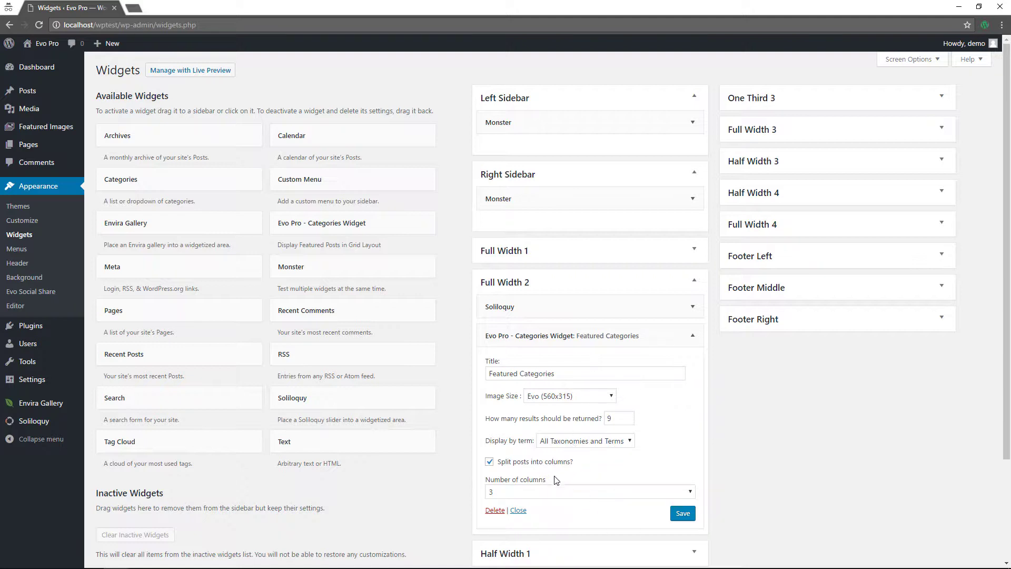
pyautogui.click(518, 511)
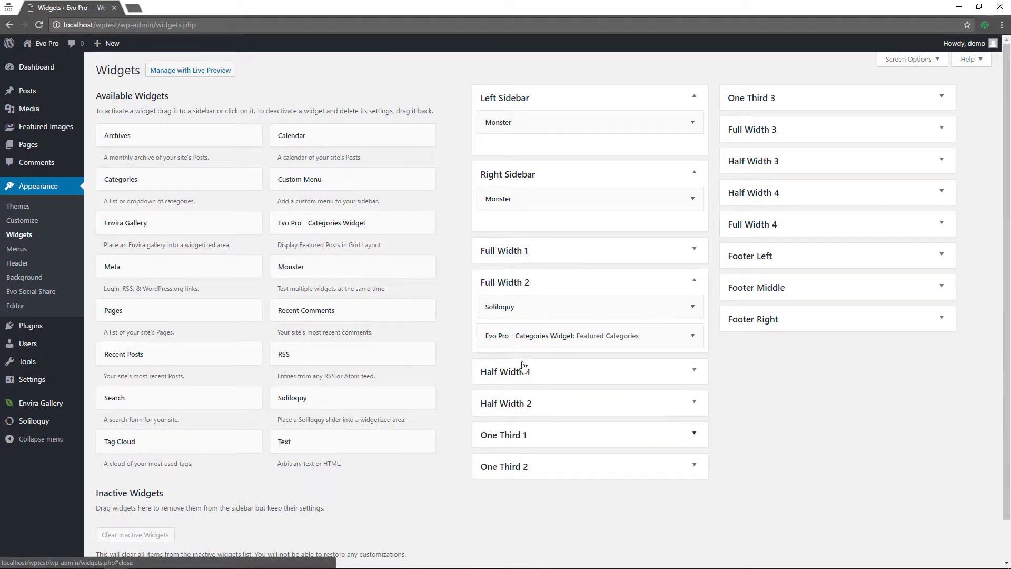
# Check the menu theme locations under Manage Locations, then return to Edit Menus with Main selected.
pyautogui.click(17, 250)
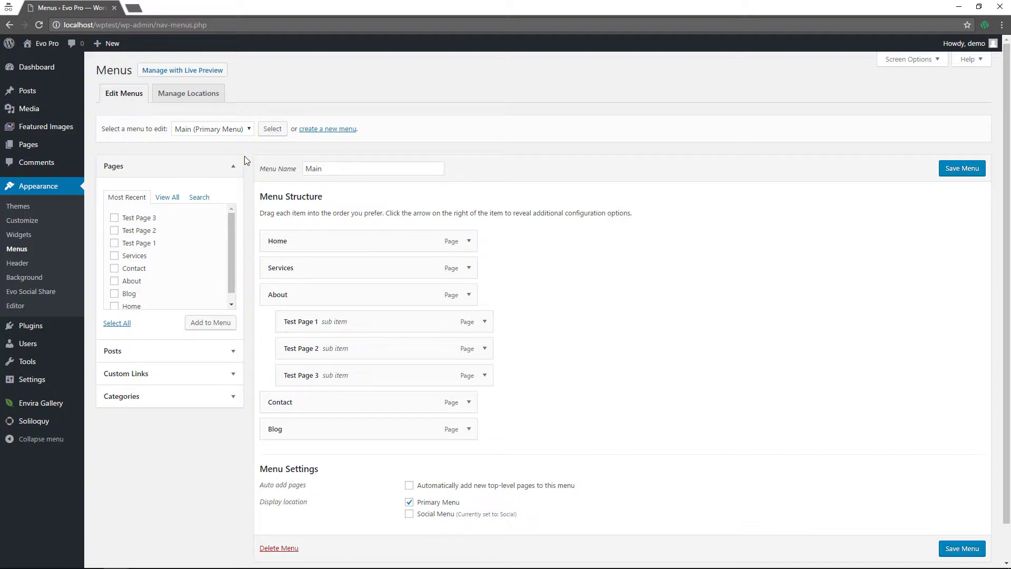
pyautogui.click(208, 130)
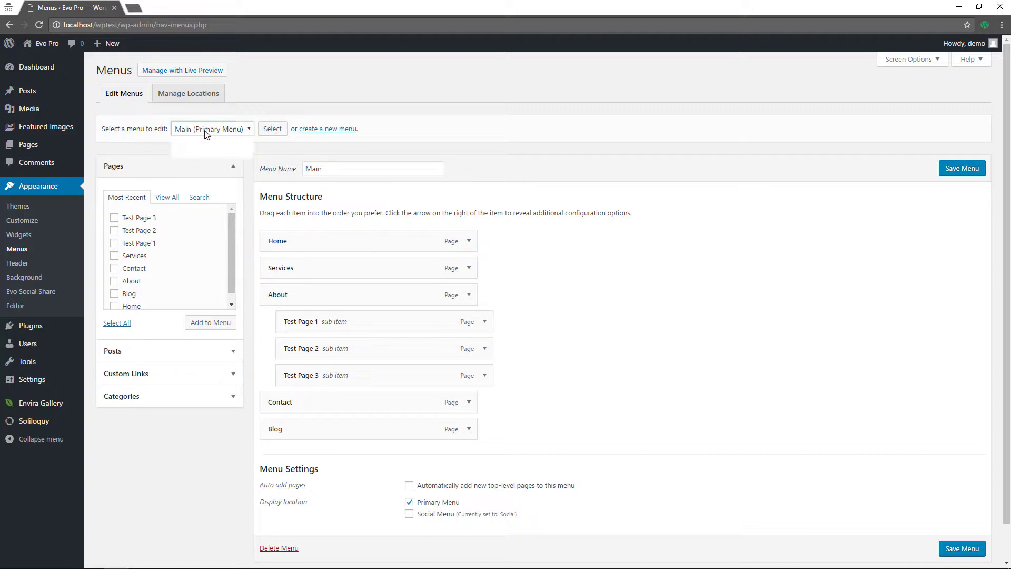
pyautogui.click(190, 96)
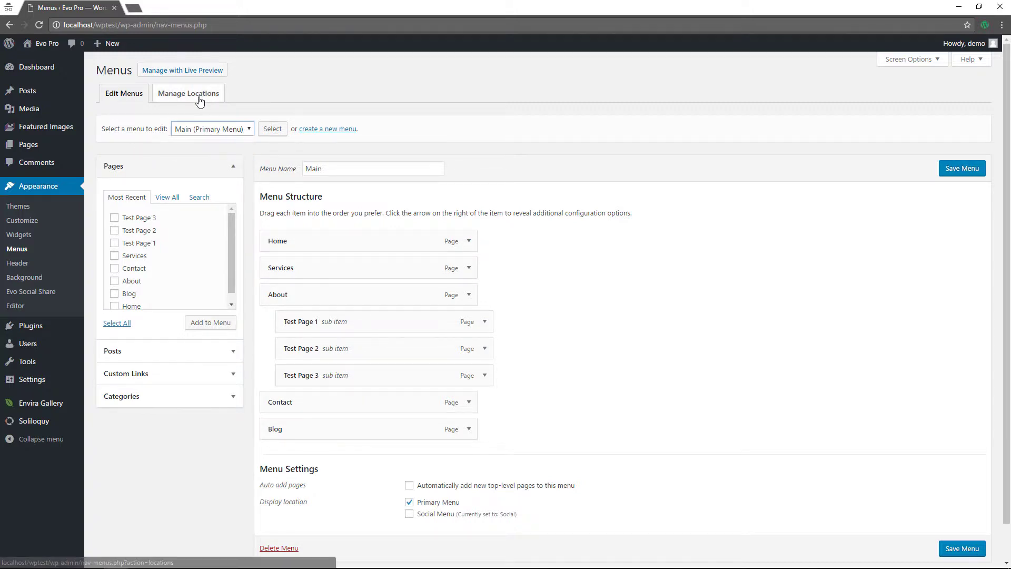
pyautogui.click(192, 100)
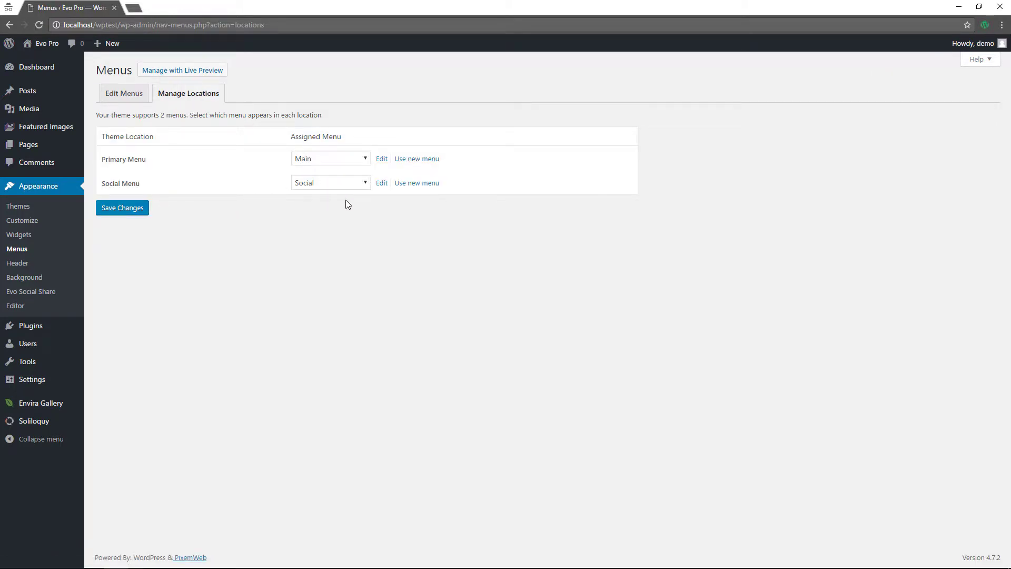
pyautogui.click(120, 97)
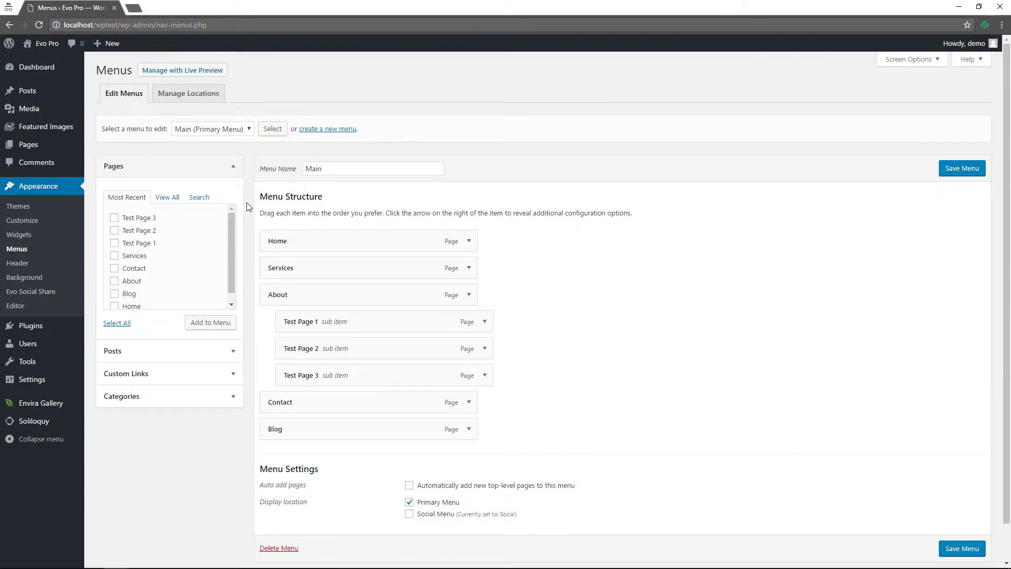
pyautogui.click(238, 132)
pyautogui.click(237, 132)
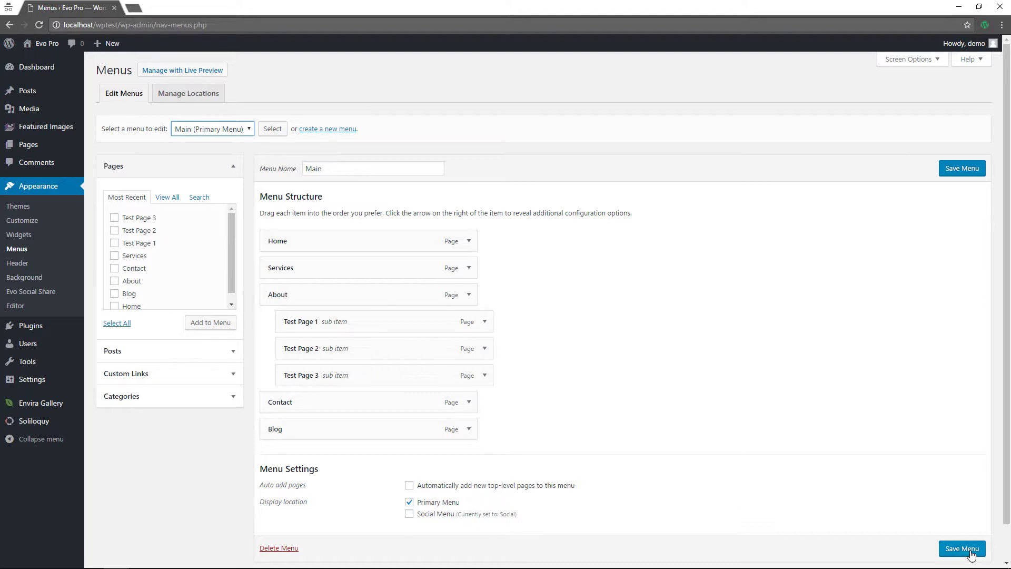
# Load the Social menu for editing and look at its linkedin item without changes.
pyautogui.click(224, 130)
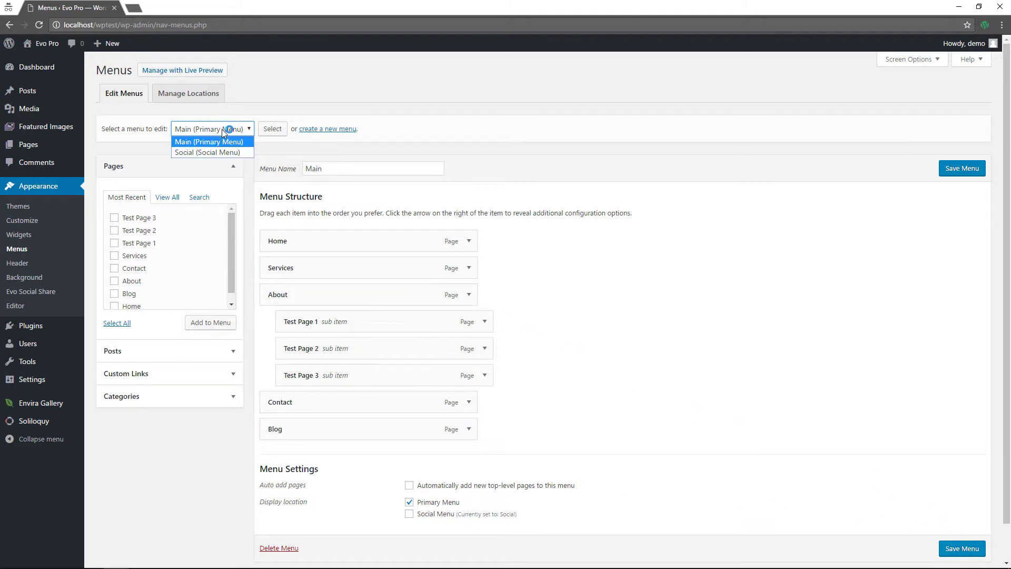
pyautogui.click(208, 152)
pyautogui.click(270, 129)
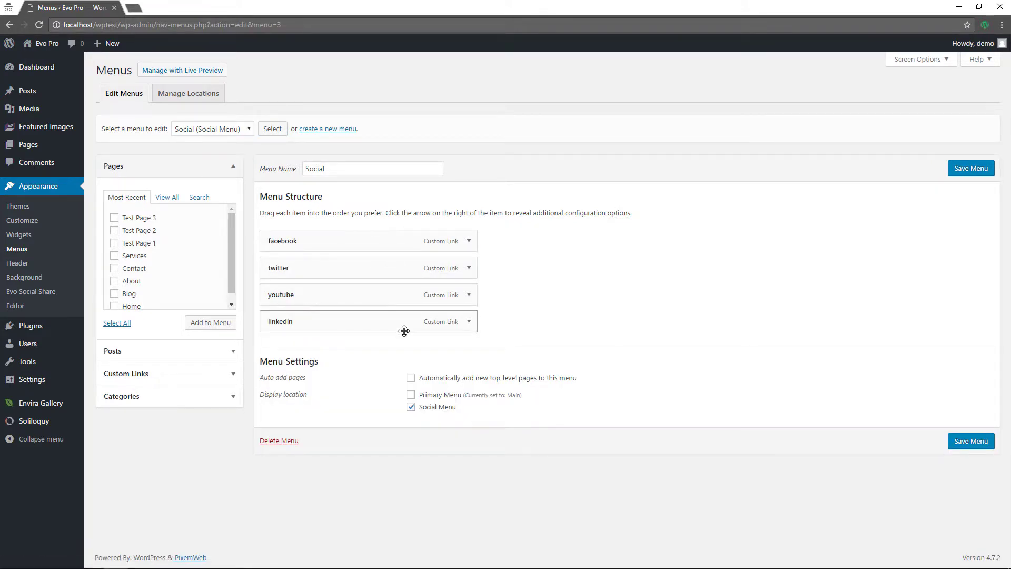
pyautogui.click(468, 322)
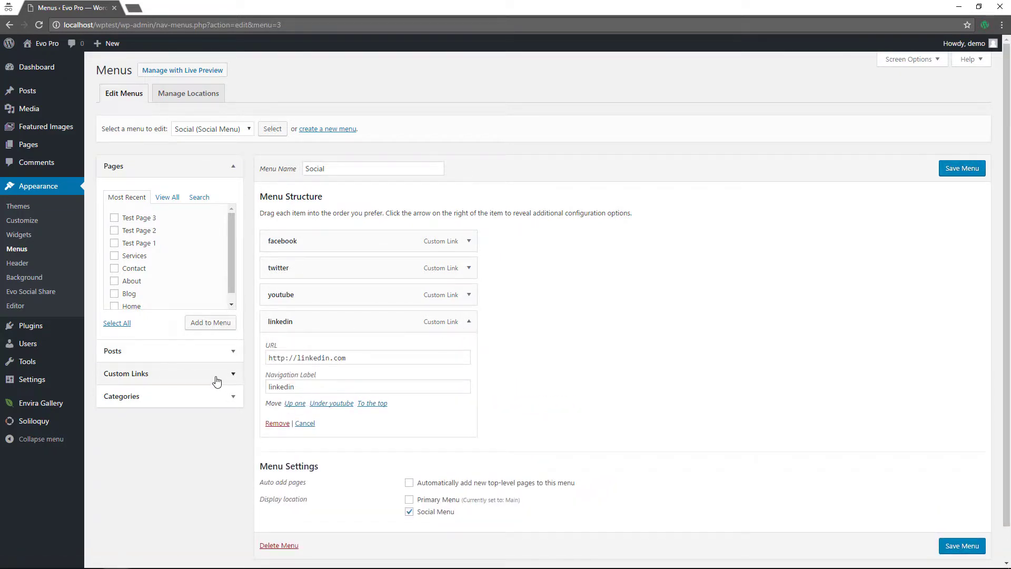
pyautogui.click(217, 378)
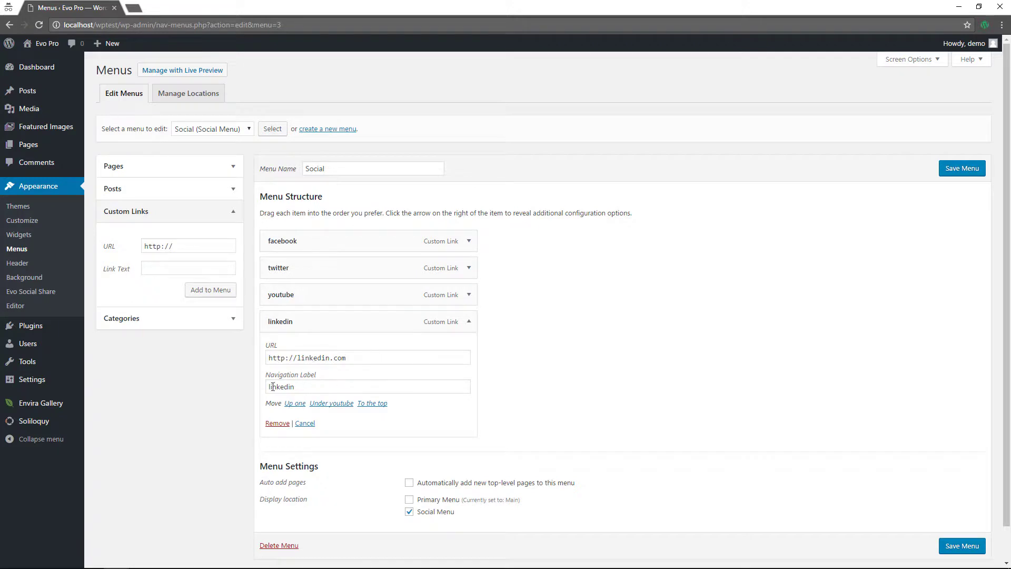
pyautogui.click(310, 424)
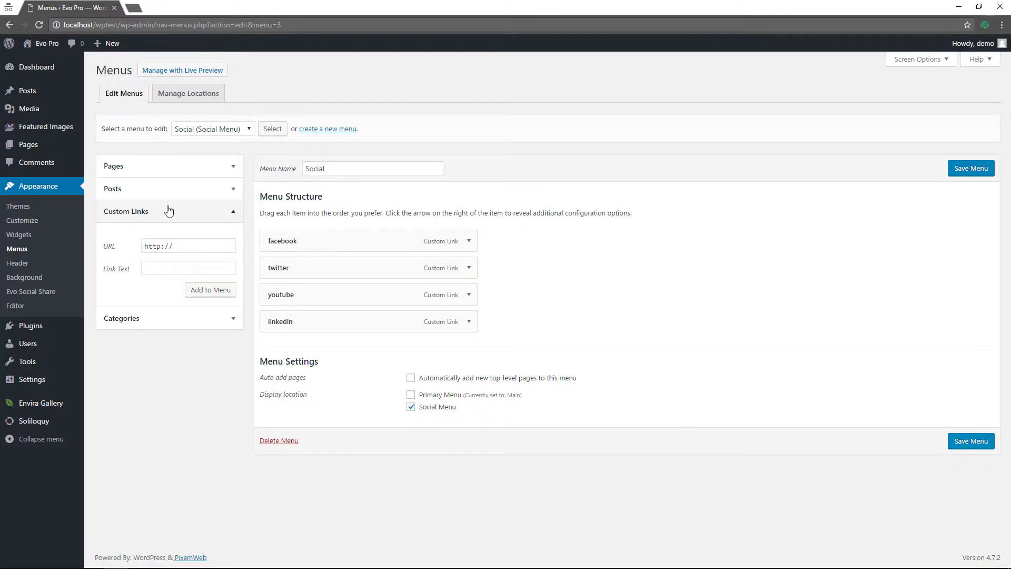
# Expand the Pages, Posts, Custom Links and Categories panels in turn.
pyautogui.click(224, 170)
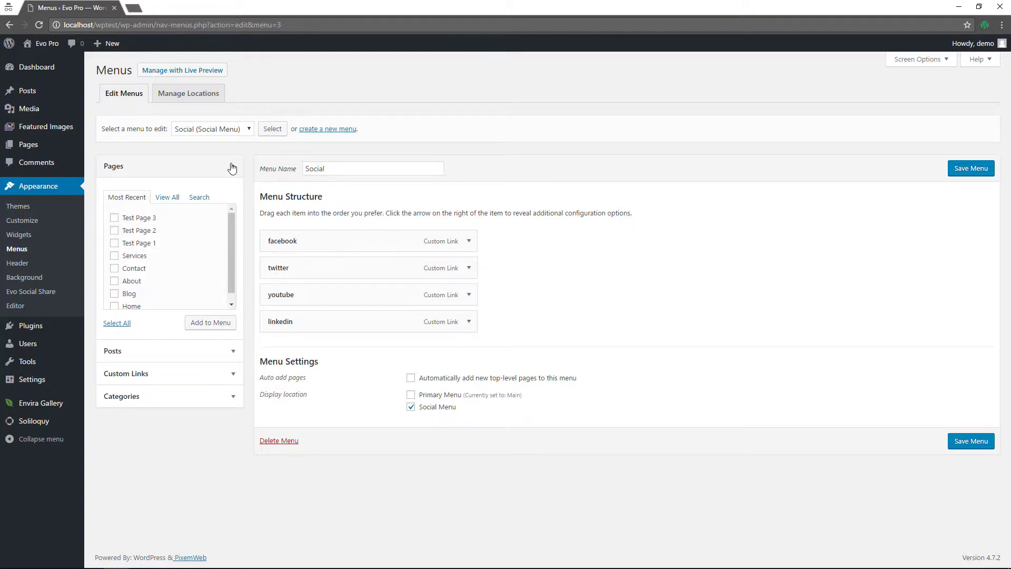
pyautogui.click(229, 167)
pyautogui.click(213, 195)
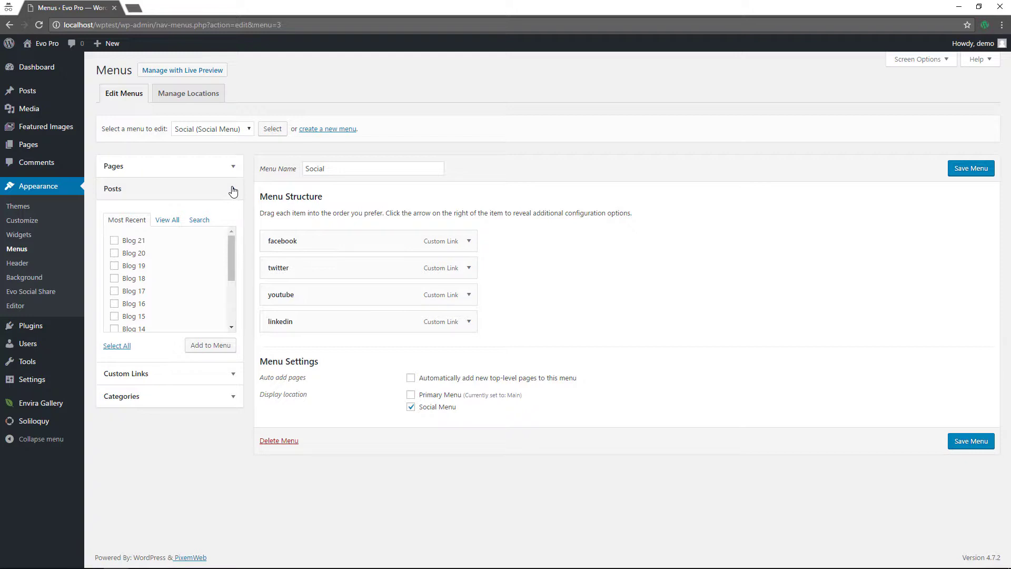
pyautogui.click(233, 191)
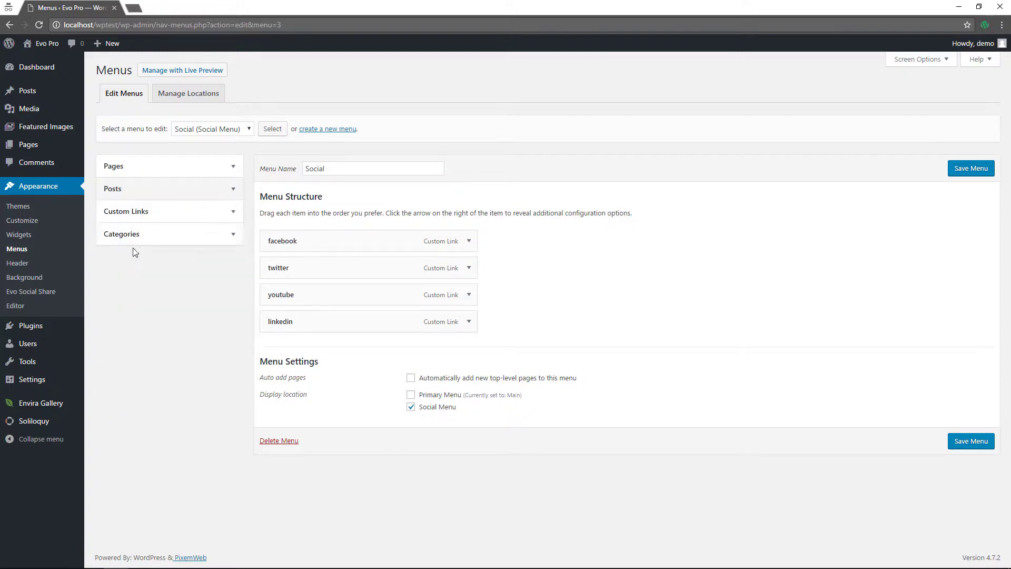
pyautogui.click(156, 216)
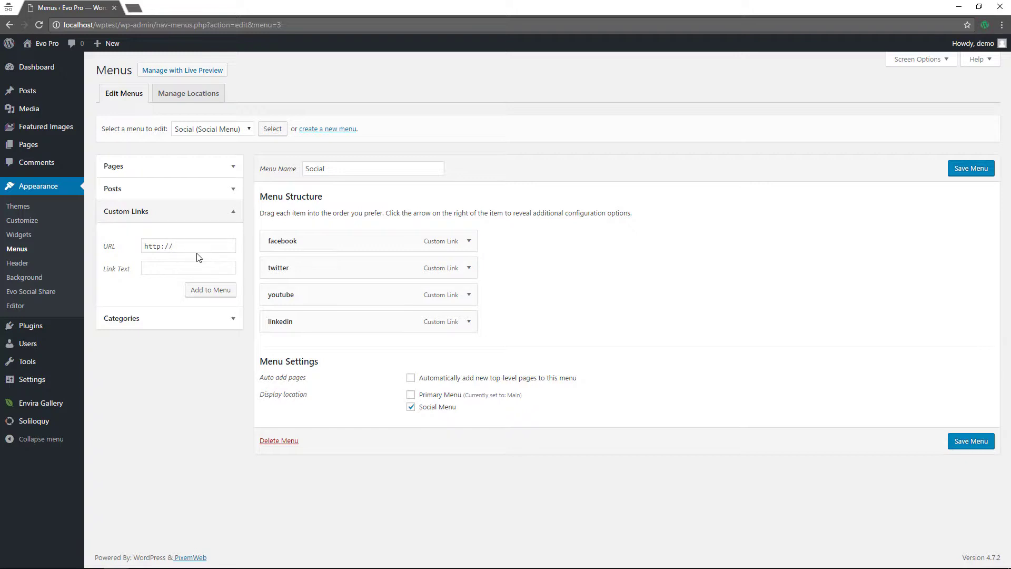
pyautogui.click(161, 269)
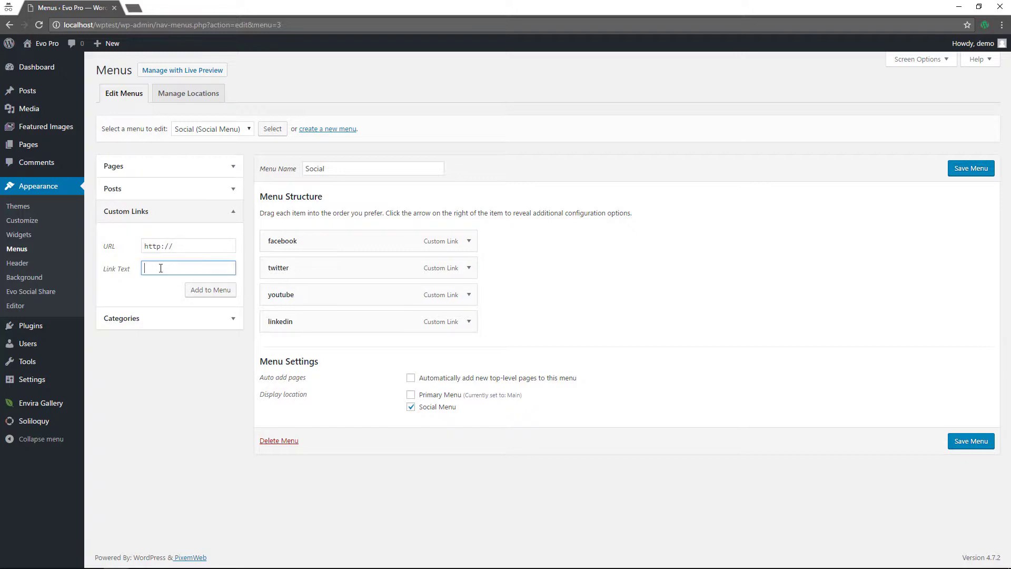
pyautogui.click(232, 212)
pyautogui.click(228, 234)
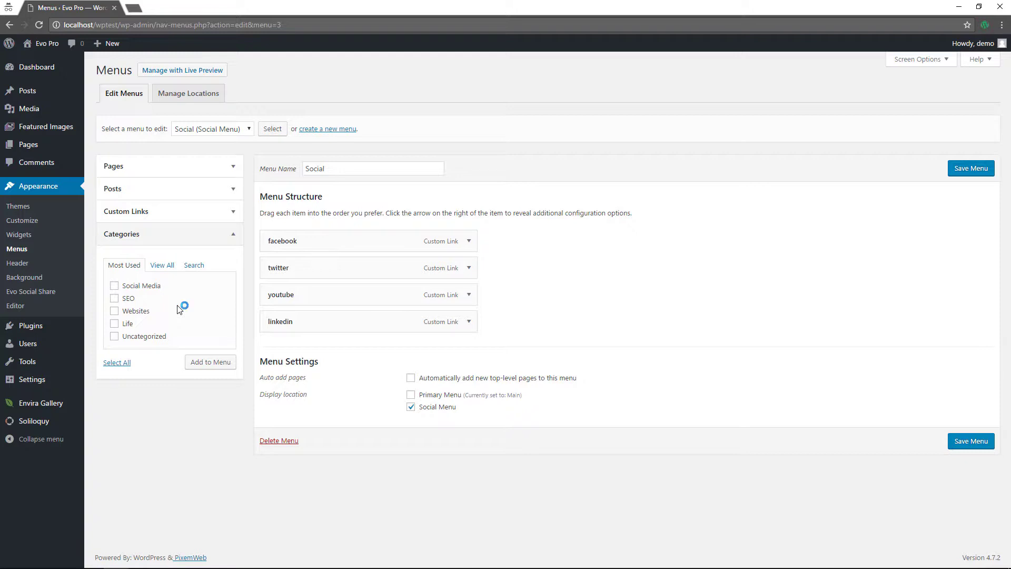
# Leave the Link Target screen option off and save the Social menu.
pyautogui.click(921, 59)
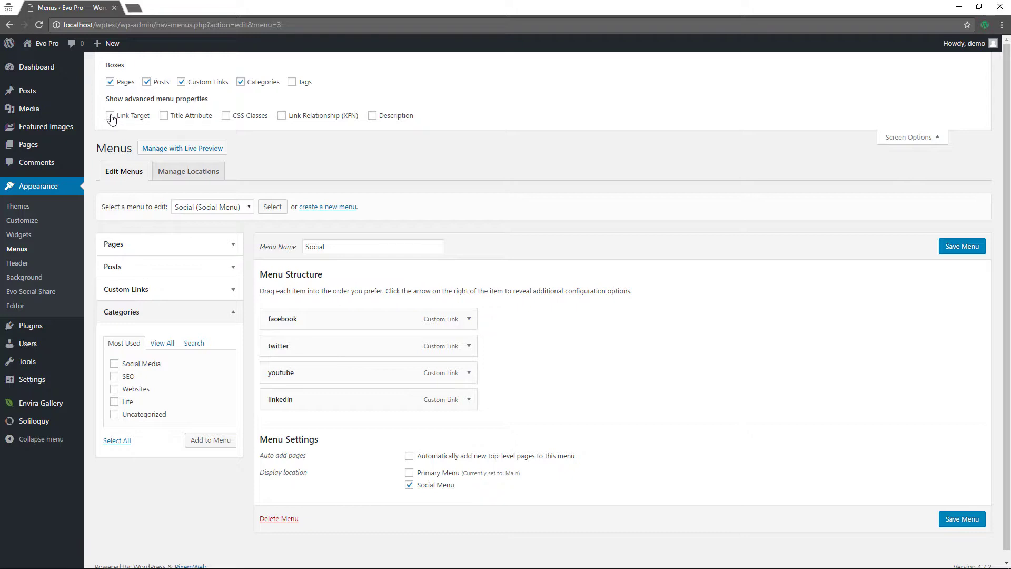
pyautogui.click(110, 116)
pyautogui.click(468, 319)
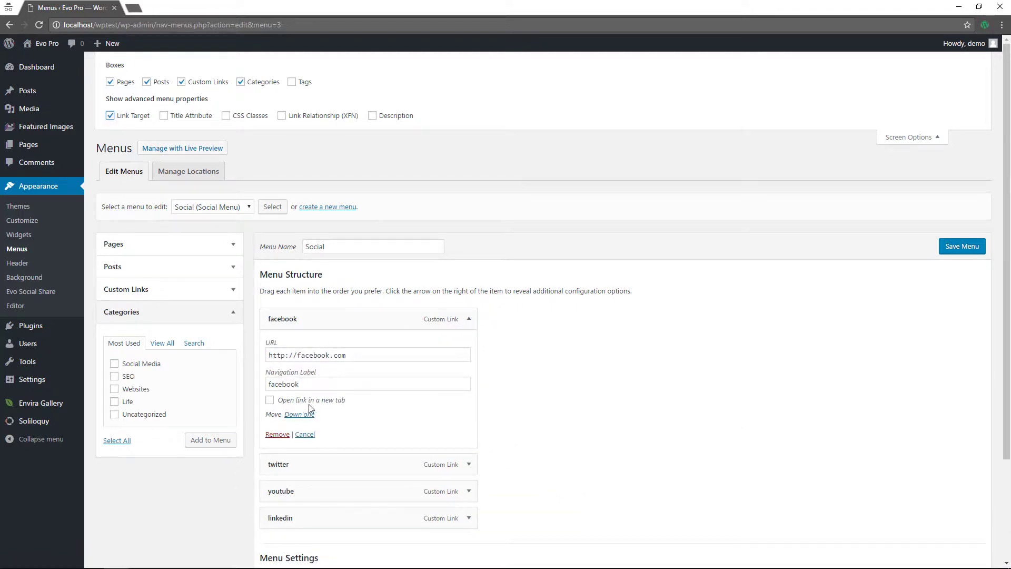
pyautogui.click(108, 116)
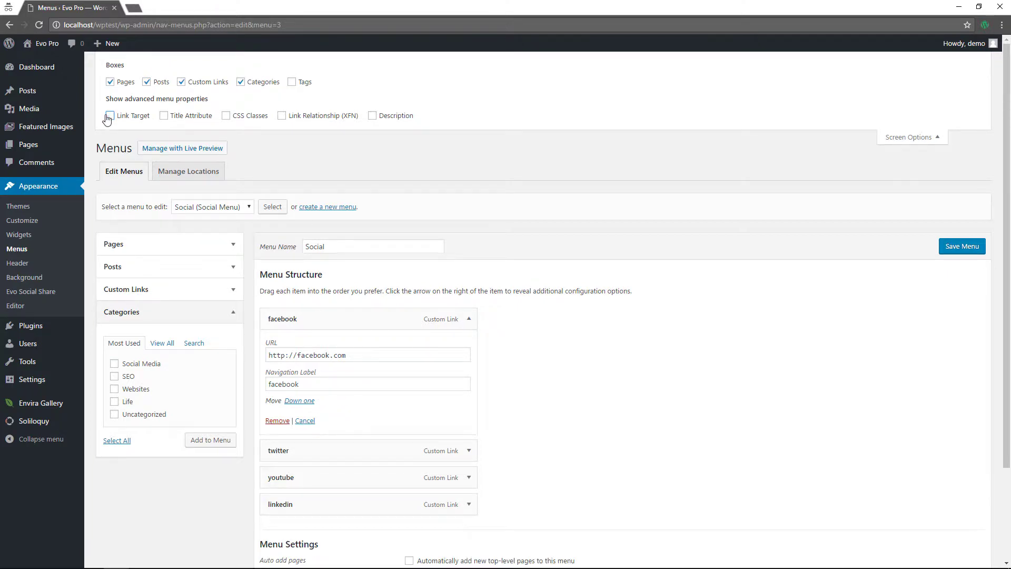
pyautogui.click(110, 117)
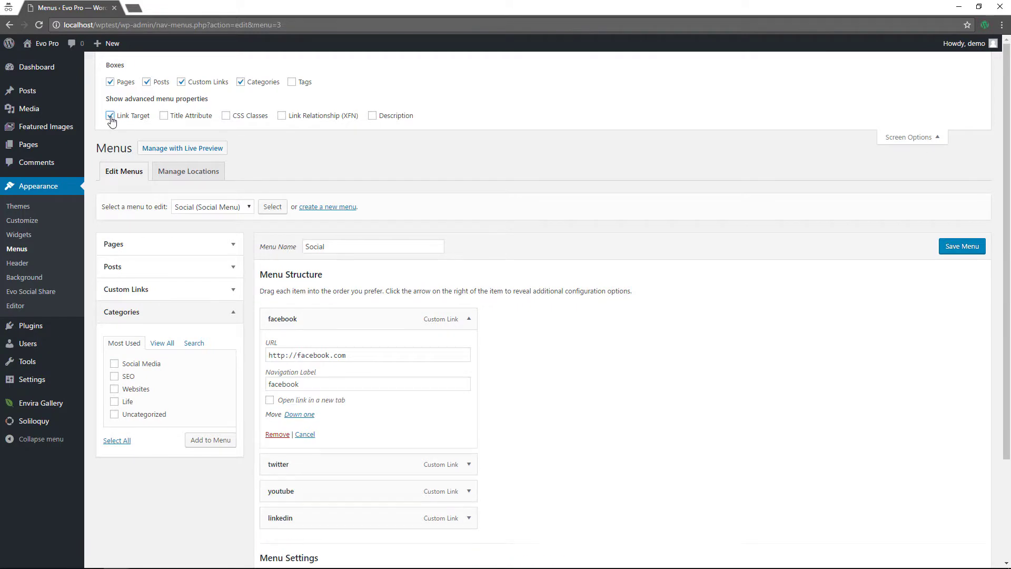
pyautogui.click(110, 116)
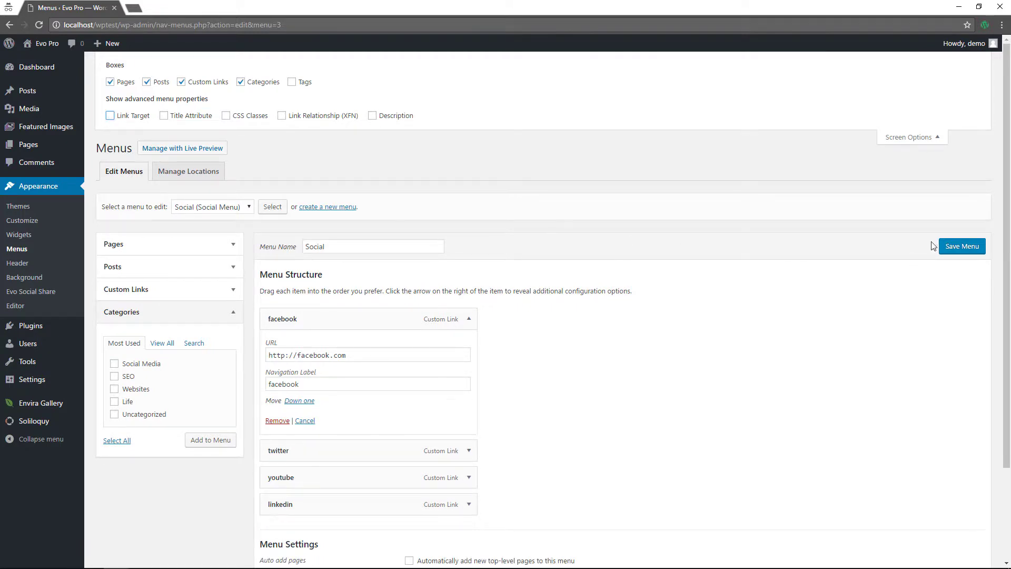
pyautogui.click(954, 251)
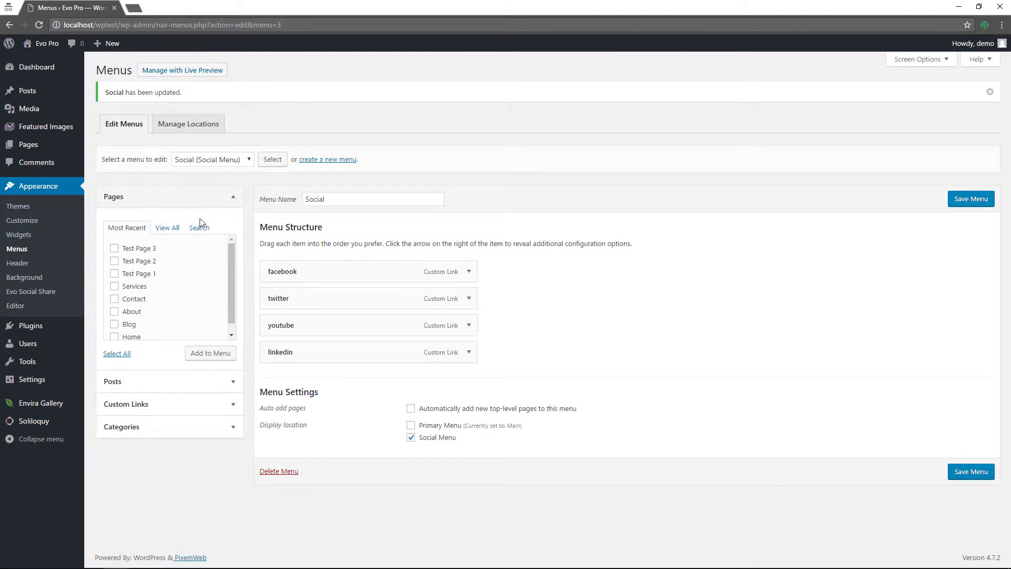
pyautogui.click(25, 267)
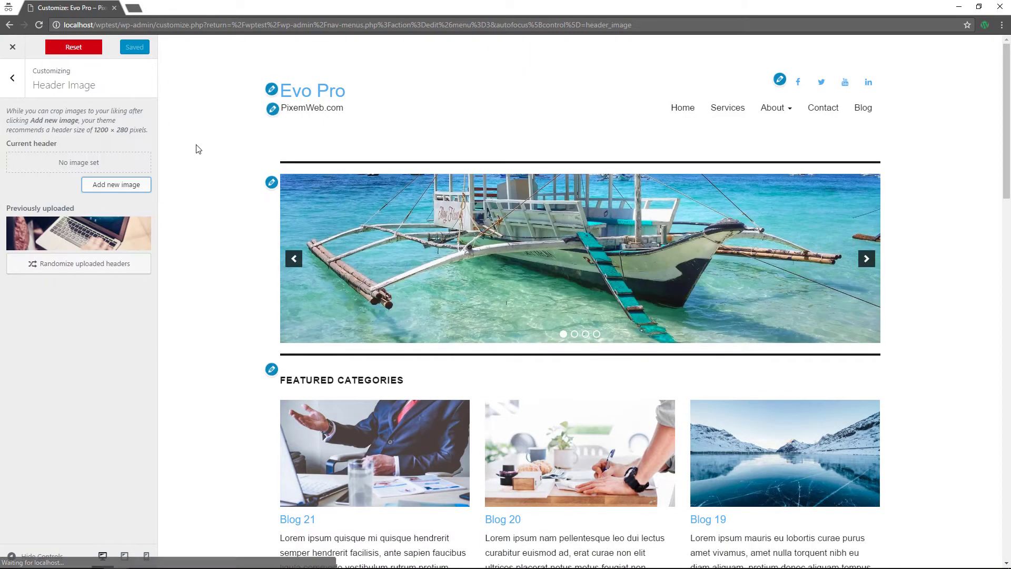
pyautogui.click(13, 46)
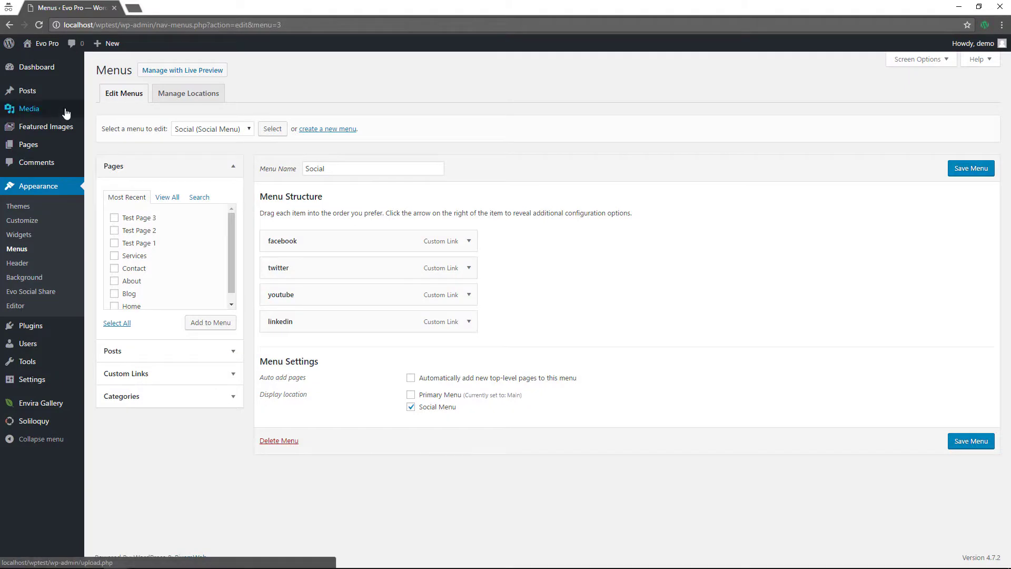
pyautogui.moveTo(46, 152)
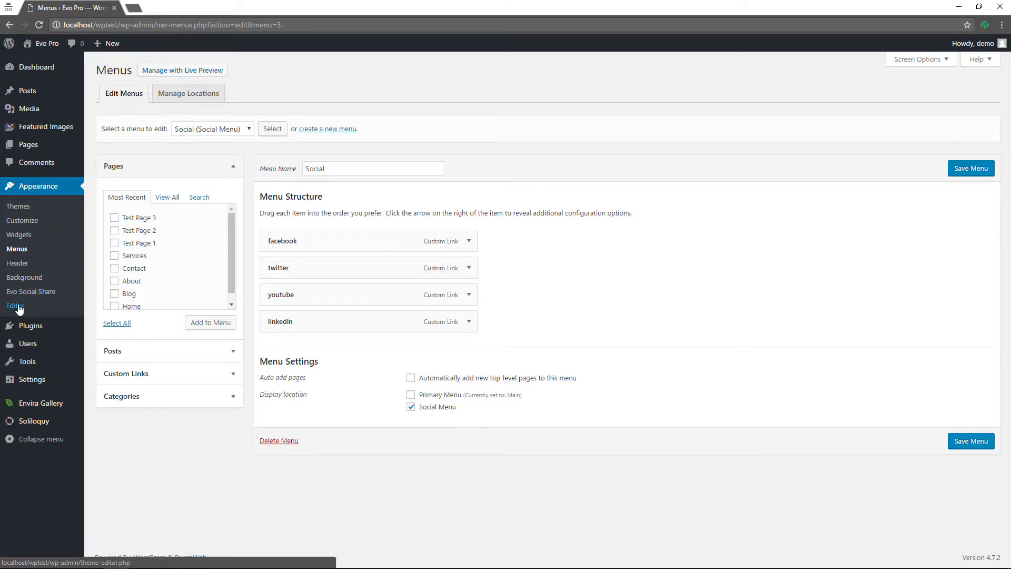
pyautogui.moveTo(27, 327)
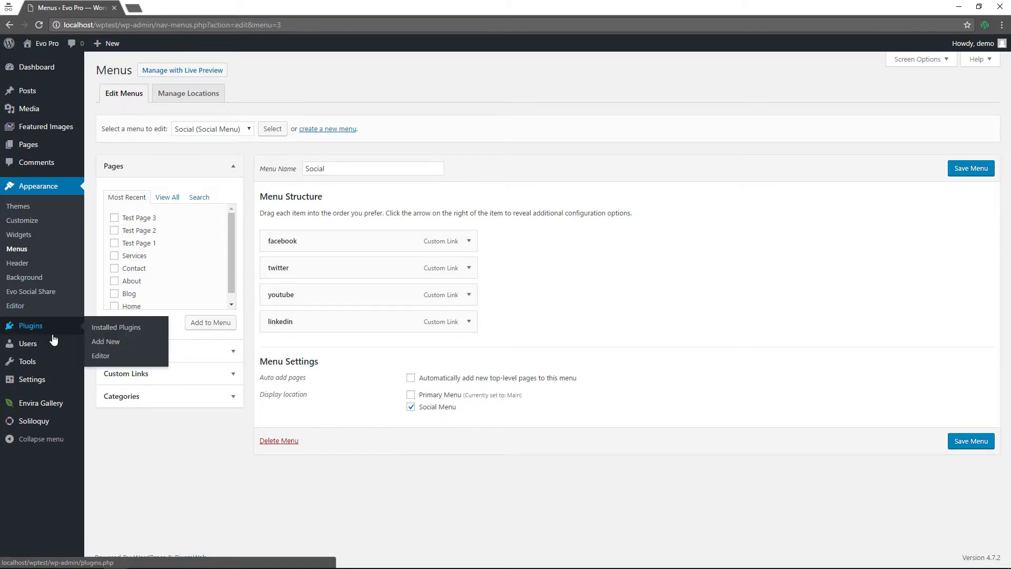
# Open the theme Editor and scroll through Evo Pro's style.css, including the .menu-social rules.
pyautogui.click(15, 306)
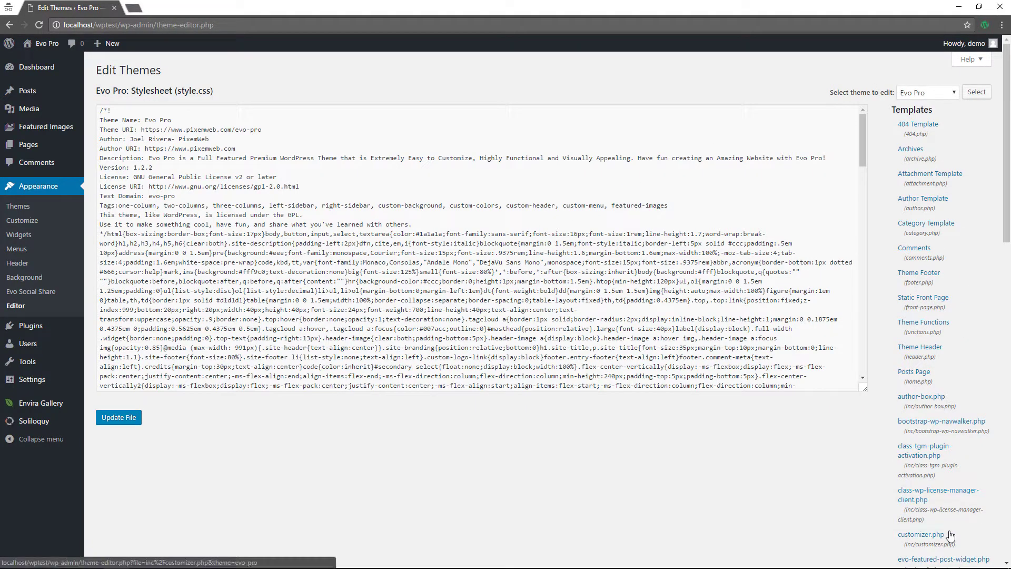
pyautogui.scroll(-3, 355, 237)
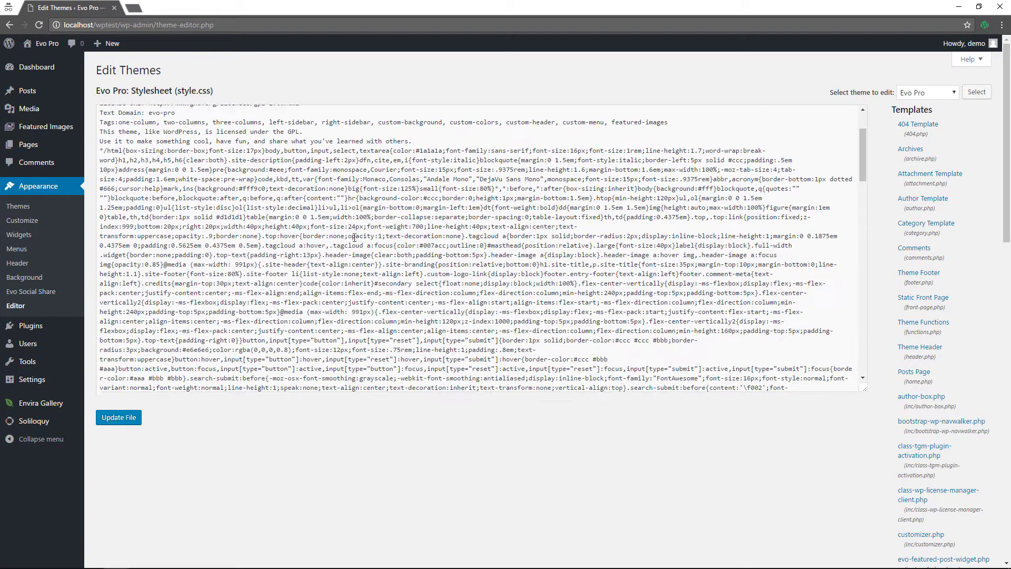
pyautogui.scroll(-3, 354, 237)
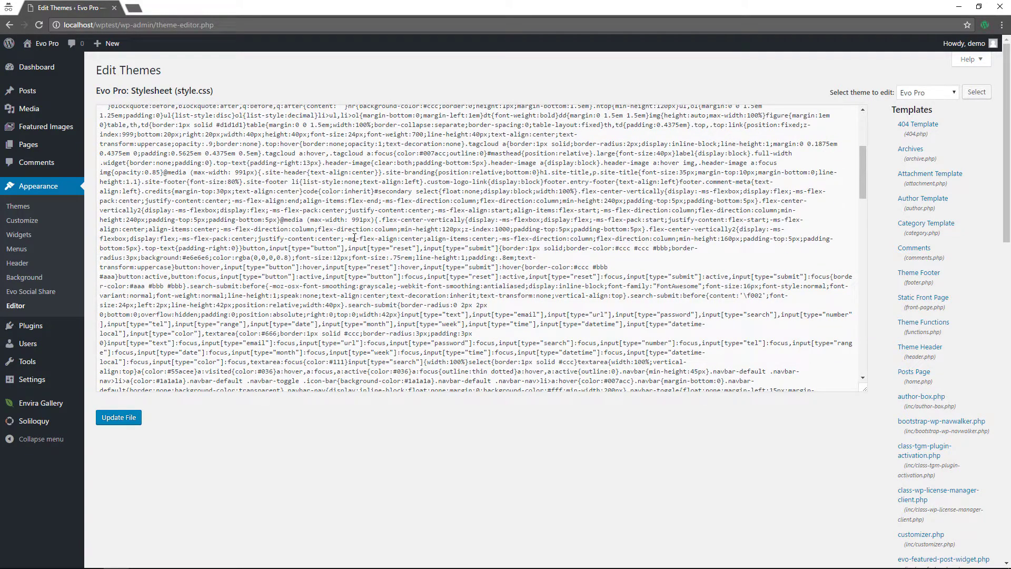
pyautogui.scroll(6, 354, 237)
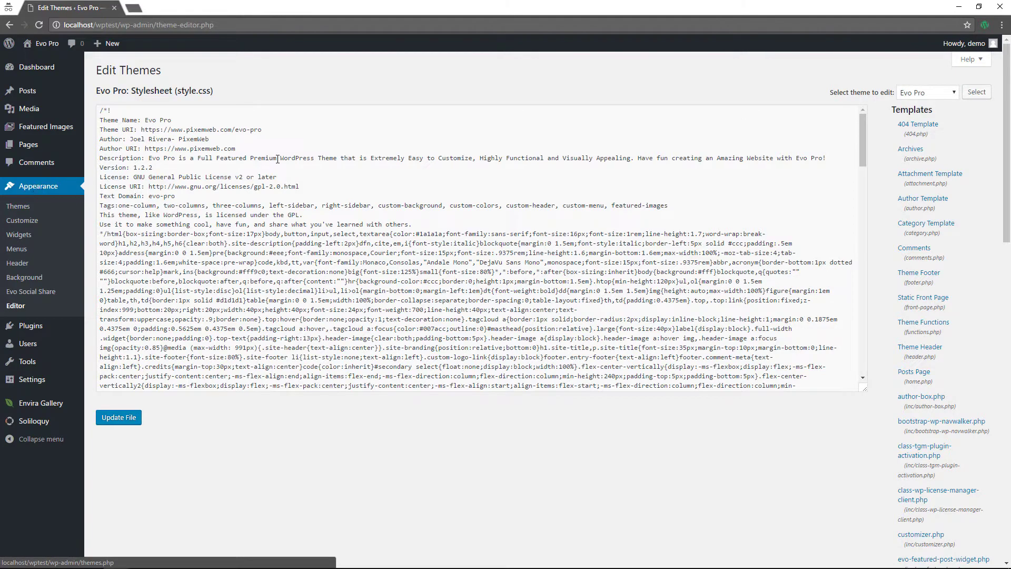
pyautogui.scroll(-15, 628, 245)
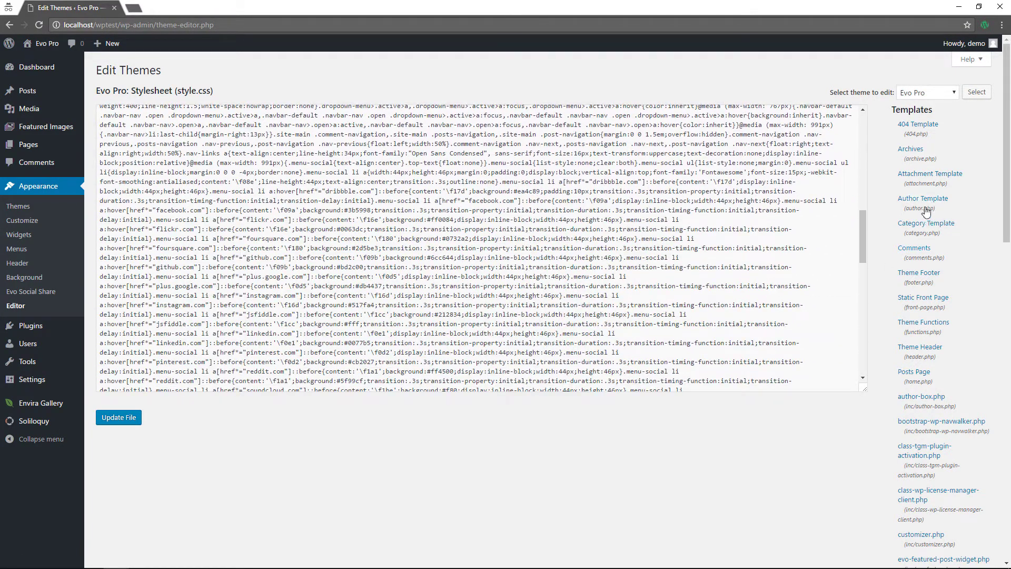
pyautogui.scroll(-2, 924, 366)
pyautogui.scroll(-5, 927, 386)
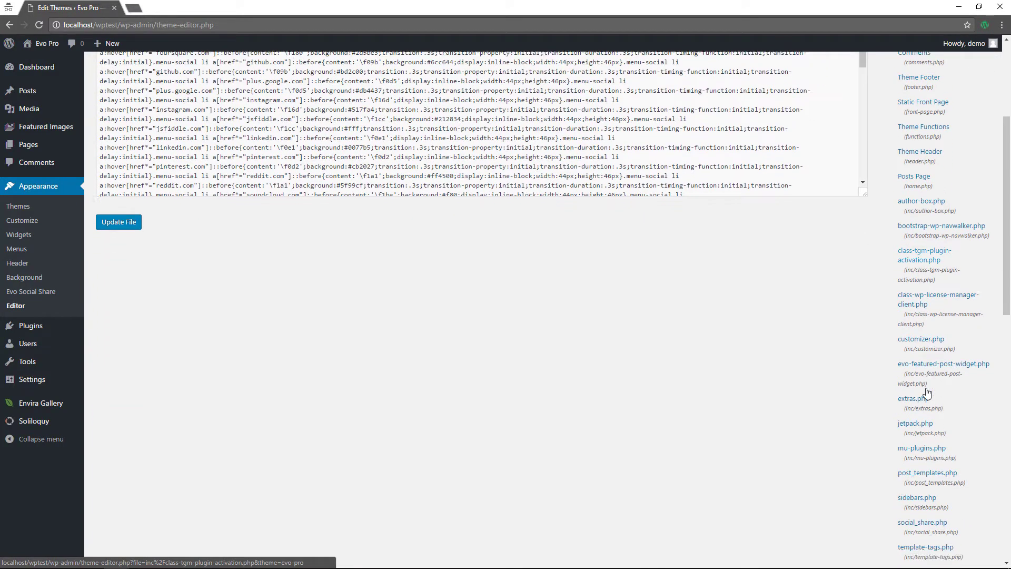
pyautogui.scroll(7, 926, 386)
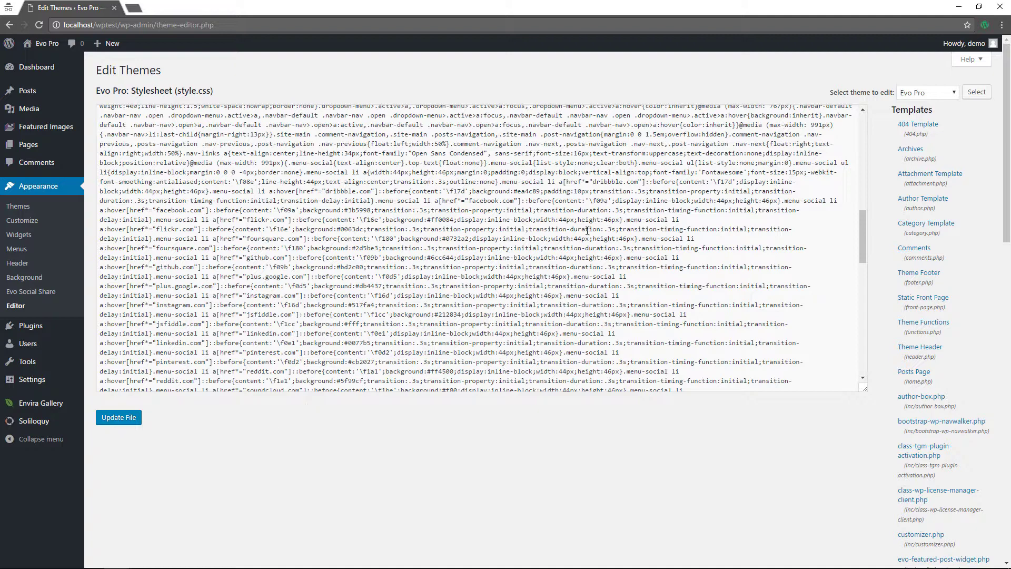
# Open Installed Plugins and scroll the list of 15 plugins, 8 active and 7 inactive.
pyautogui.click(30, 325)
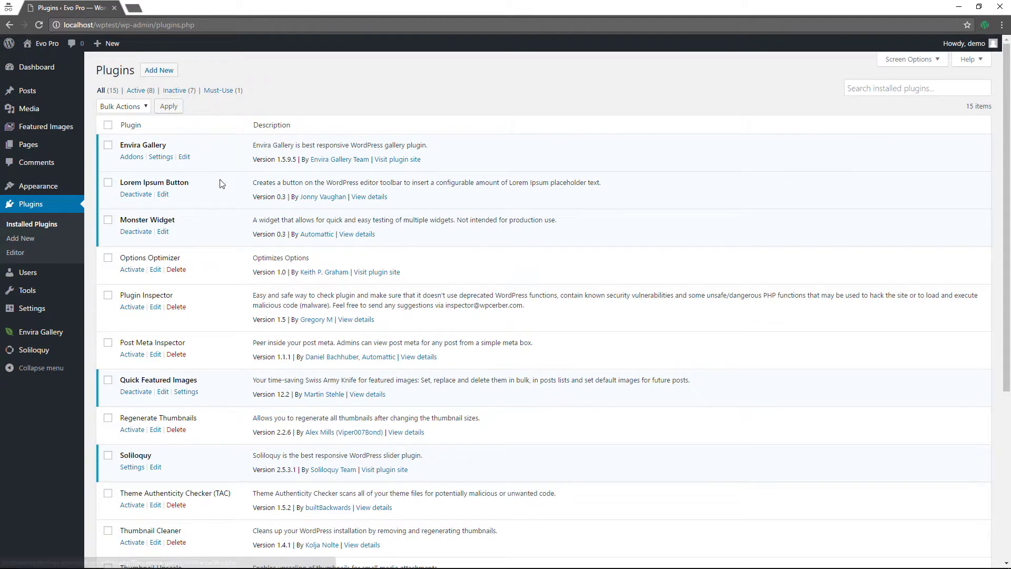
pyautogui.scroll(-5, 376, 175)
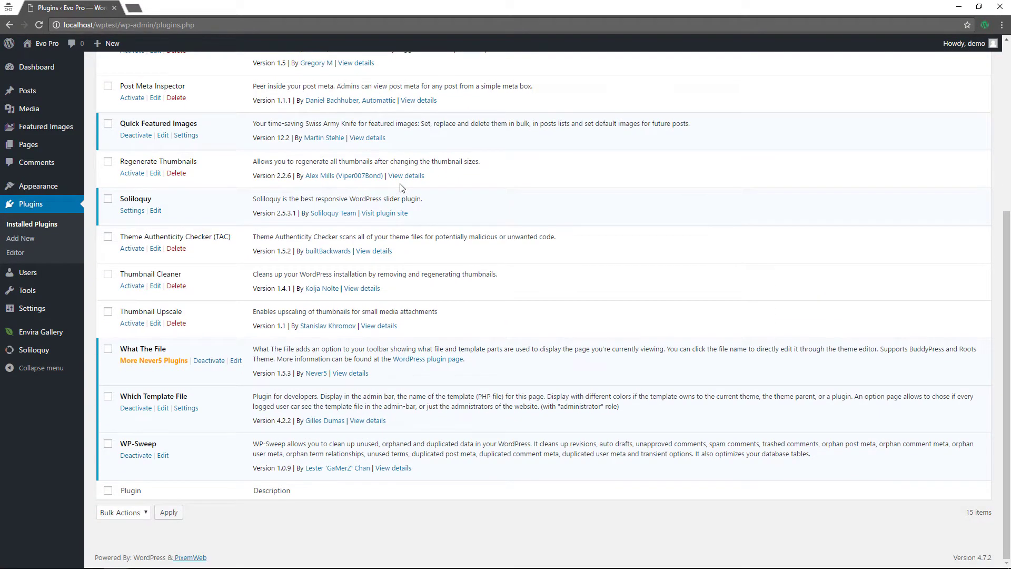
pyautogui.scroll(5, 402, 188)
pyautogui.scroll(-5, 401, 184)
pyautogui.scroll(5, 401, 183)
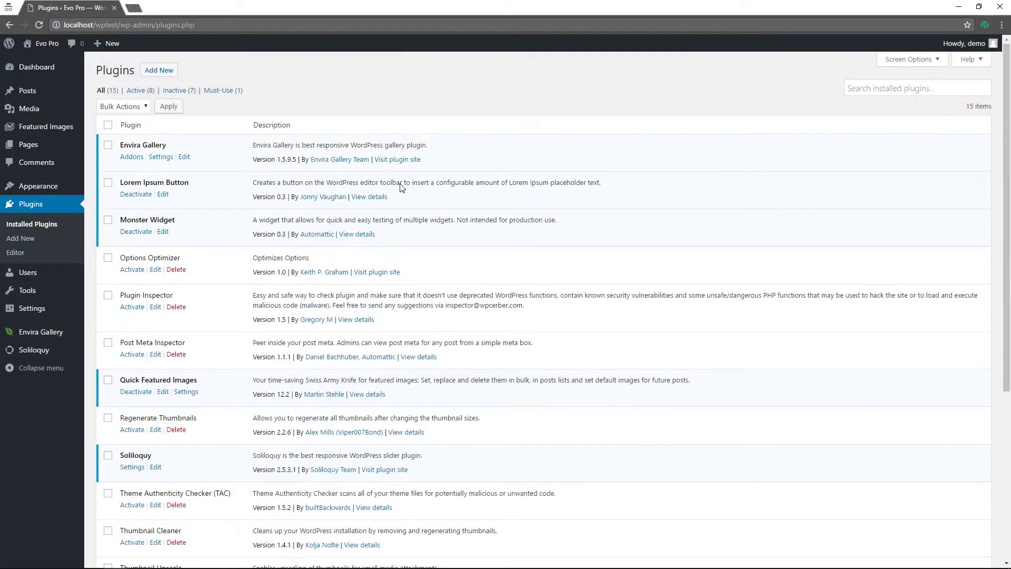
# On Add Plugins, browse Popular, Recommended and Favorites, then reveal the .zip upload area.
pyautogui.click(162, 72)
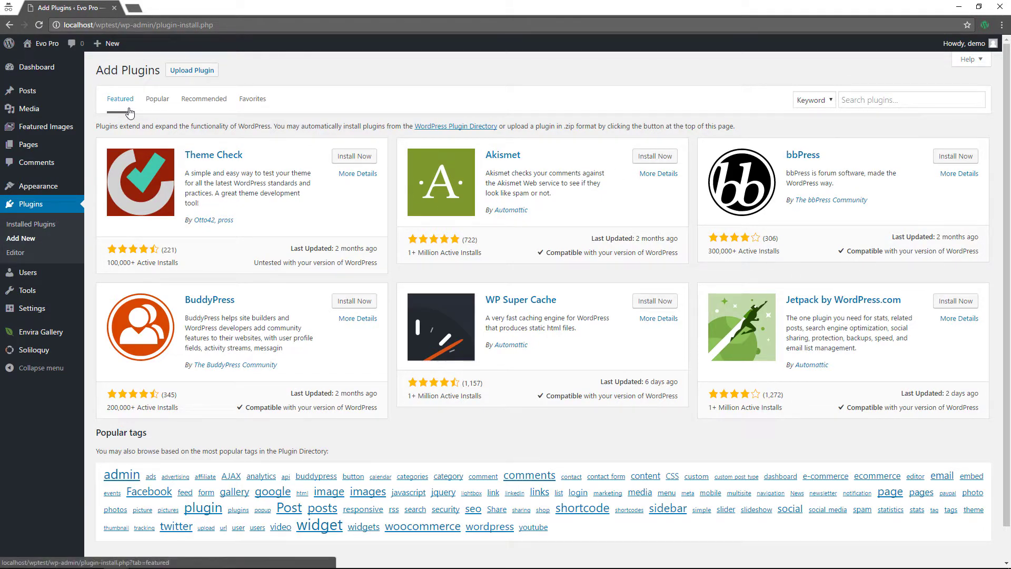
pyautogui.click(159, 99)
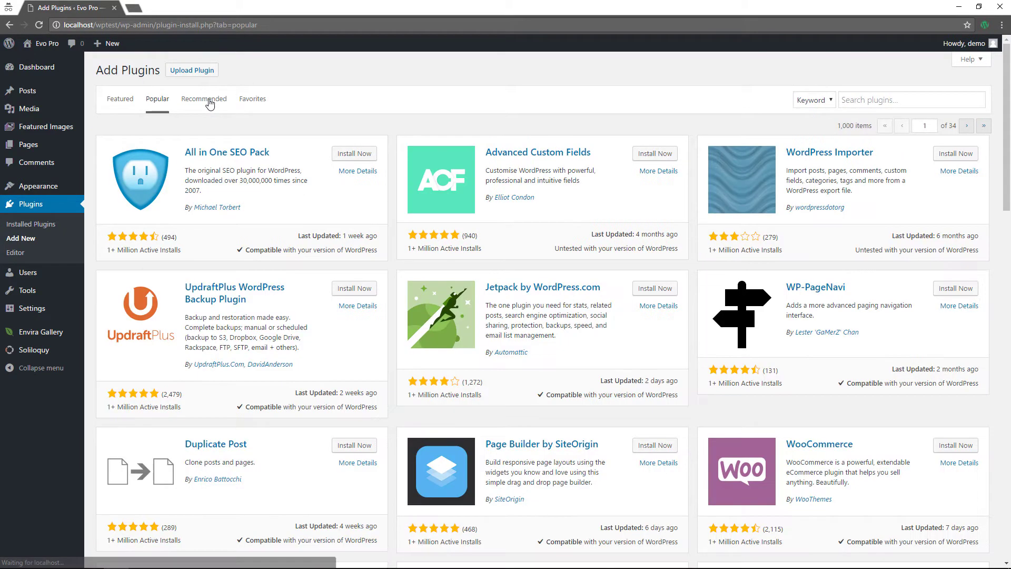
pyautogui.click(209, 103)
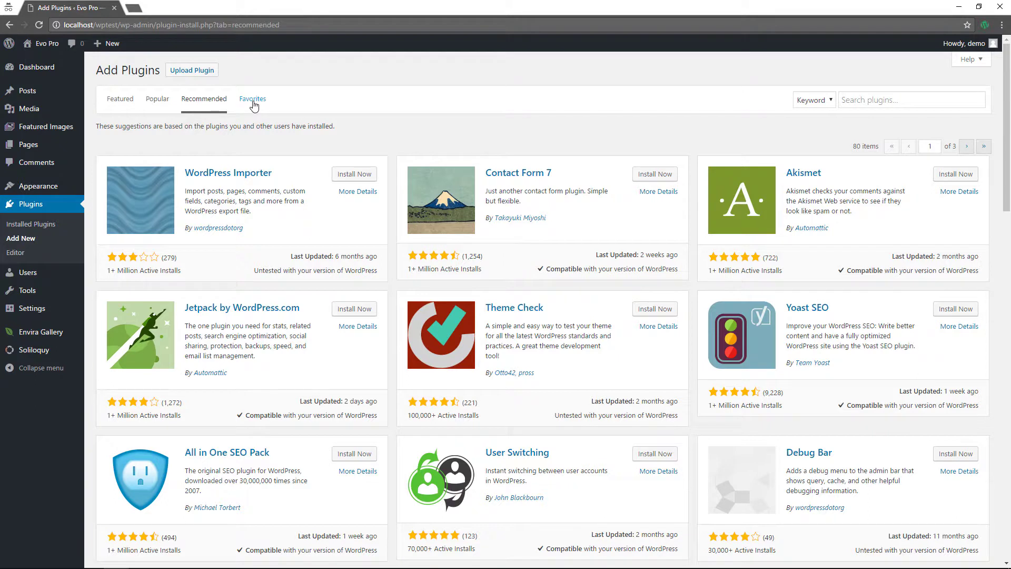
pyautogui.click(256, 106)
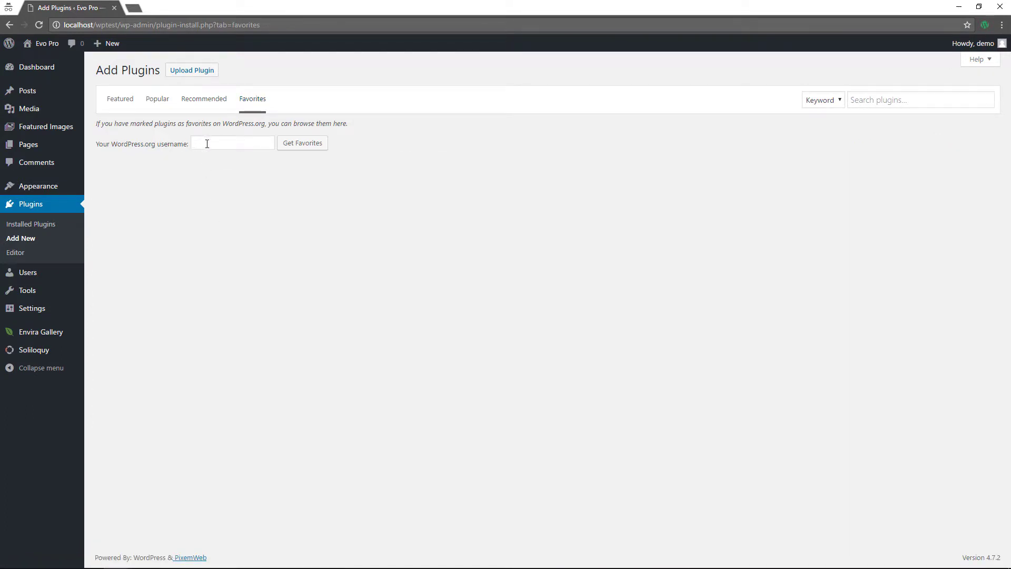
pyautogui.click(196, 76)
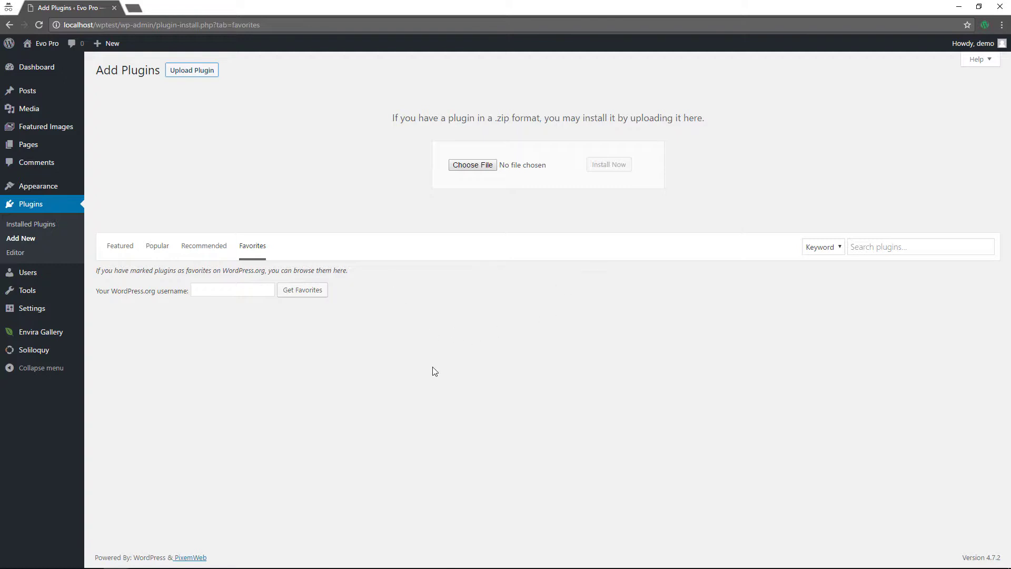
# View the Envira Gallery plugin in the Plugins Editor, then go to the Users list.
pyautogui.click(15, 253)
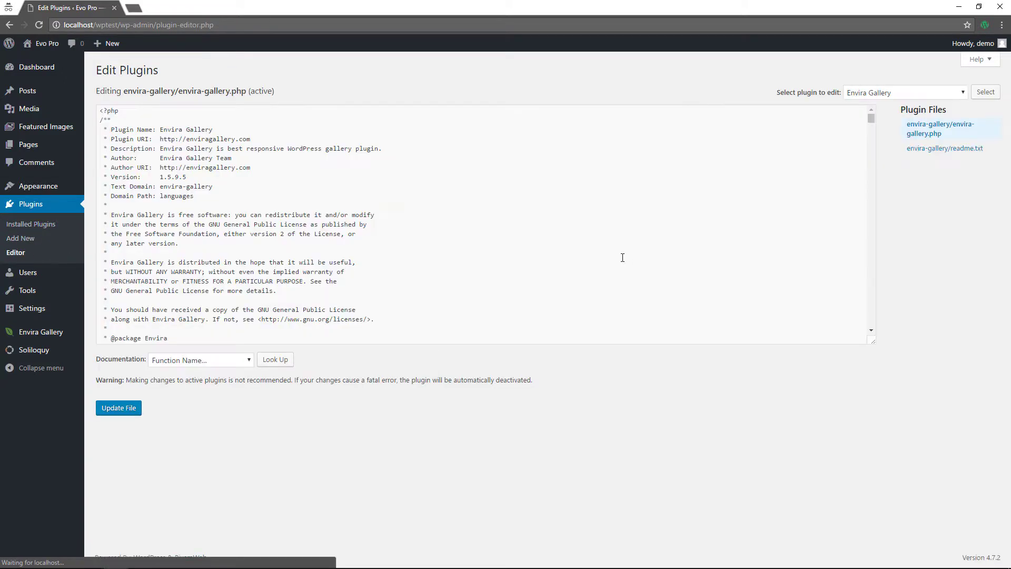
pyautogui.scroll(-1, 623, 217)
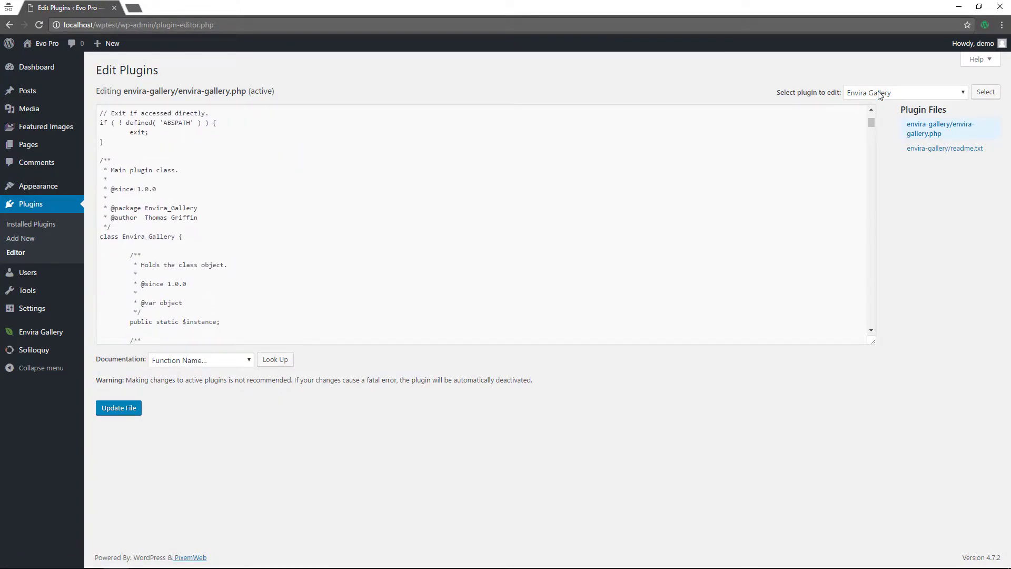
pyautogui.click(887, 93)
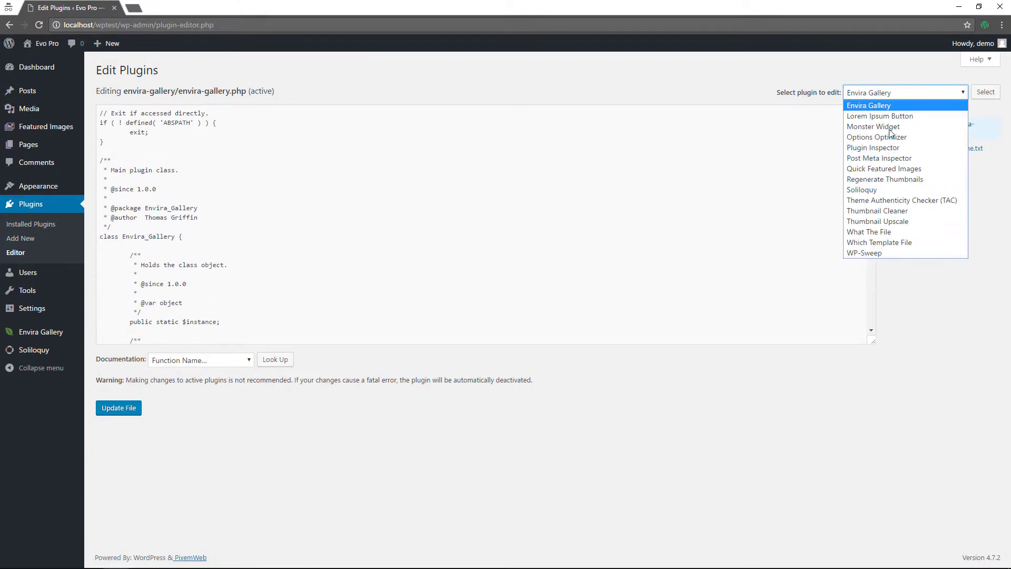
pyautogui.click(858, 379)
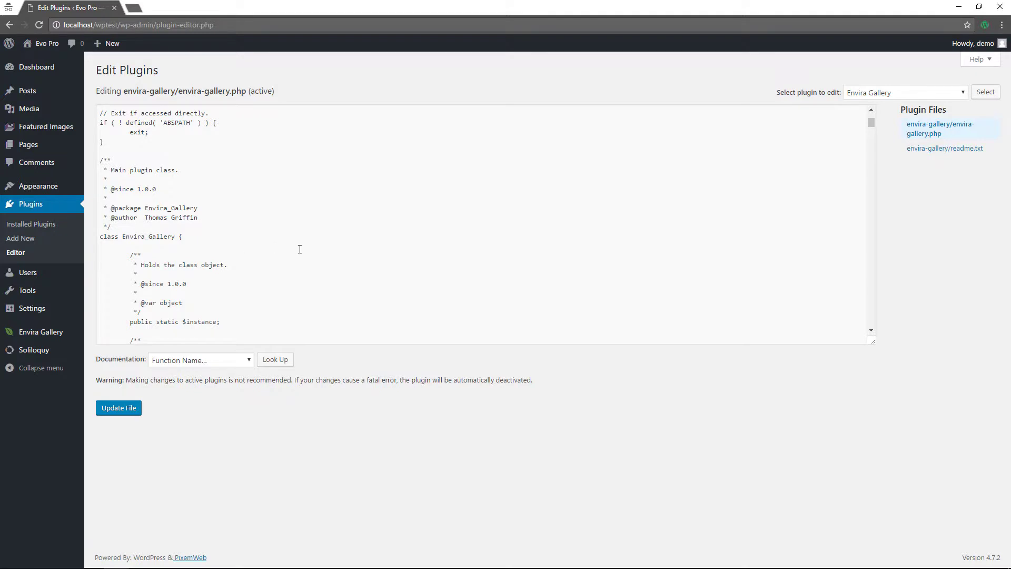
pyautogui.click(28, 273)
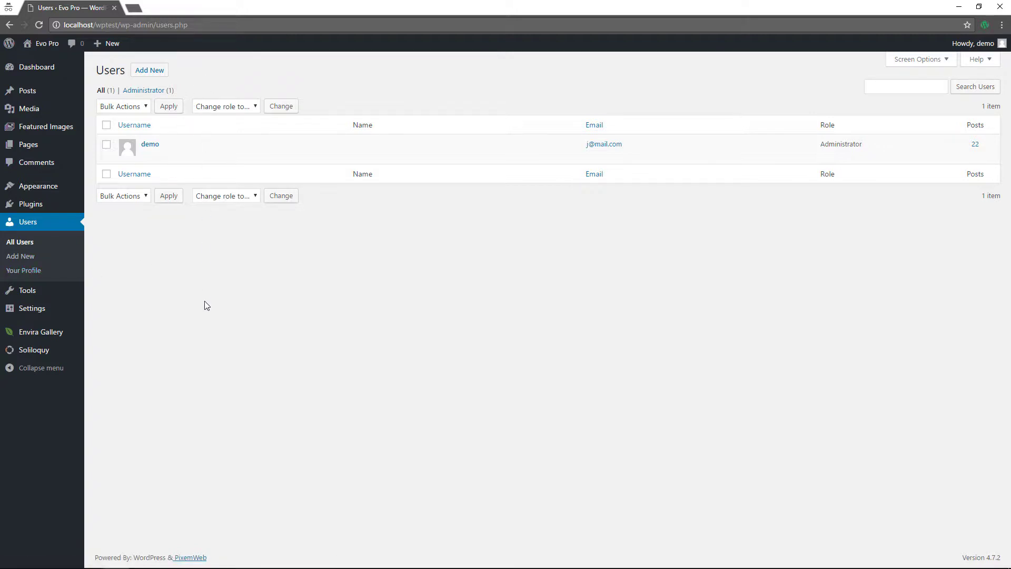
pyautogui.moveTo(132, 140)
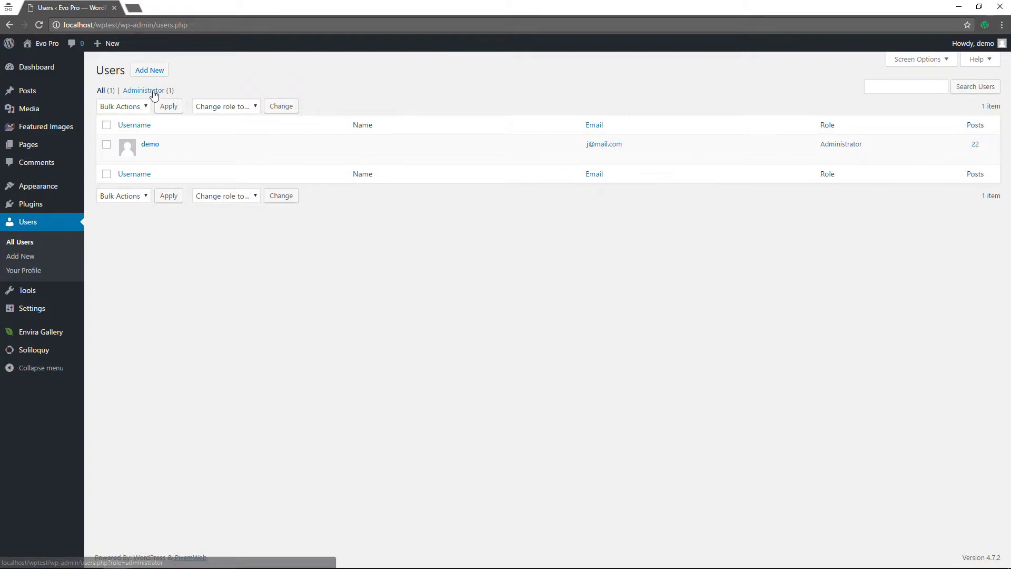
pyautogui.moveTo(143, 158)
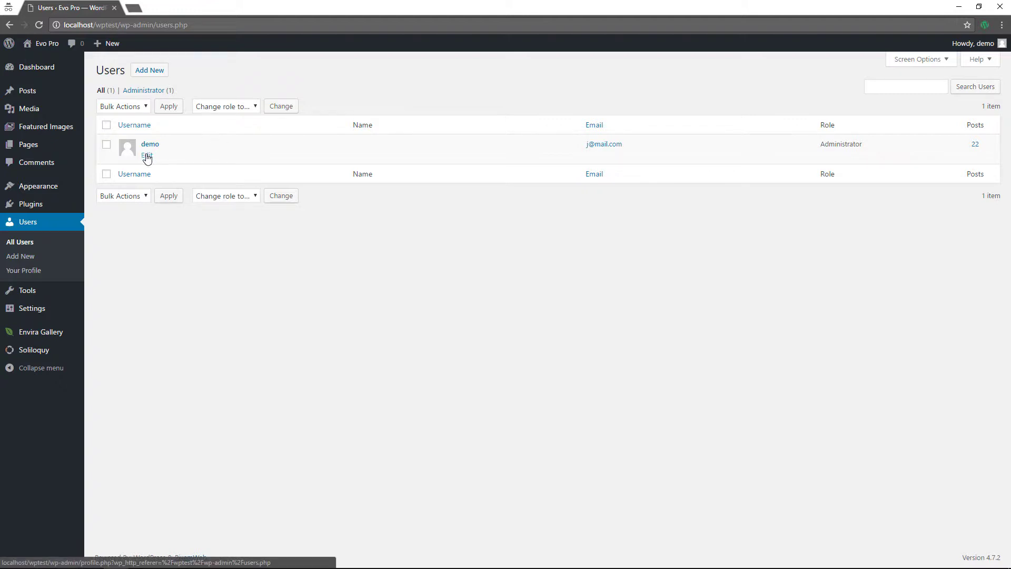
# Scroll through the administrator's Profile page, then open the blank Add New User form defaulting to Subscriber.
pyautogui.click(148, 157)
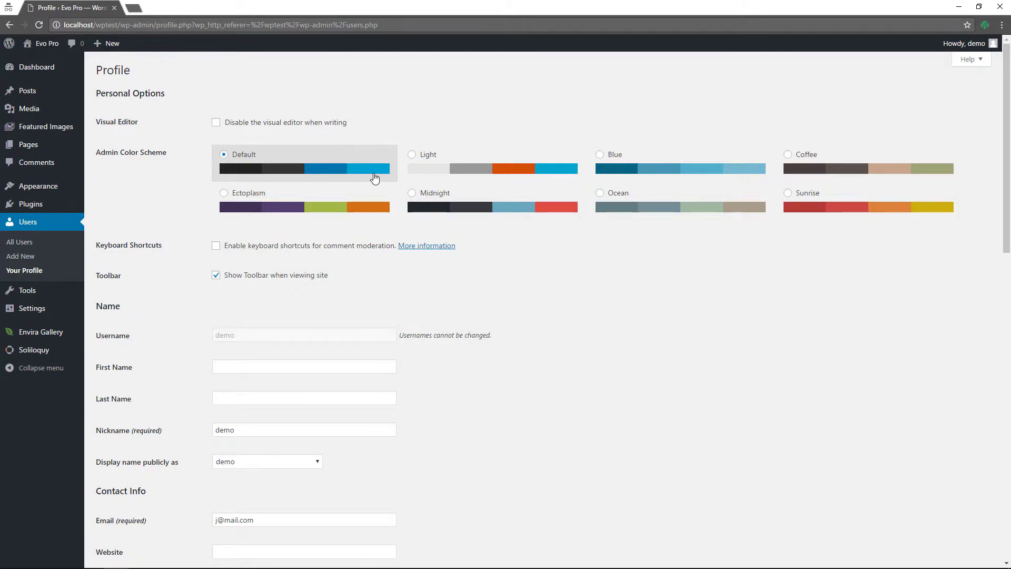
pyautogui.scroll(-2, 428, 284)
pyautogui.scroll(2, 427, 284)
pyautogui.scroll(-2, 381, 322)
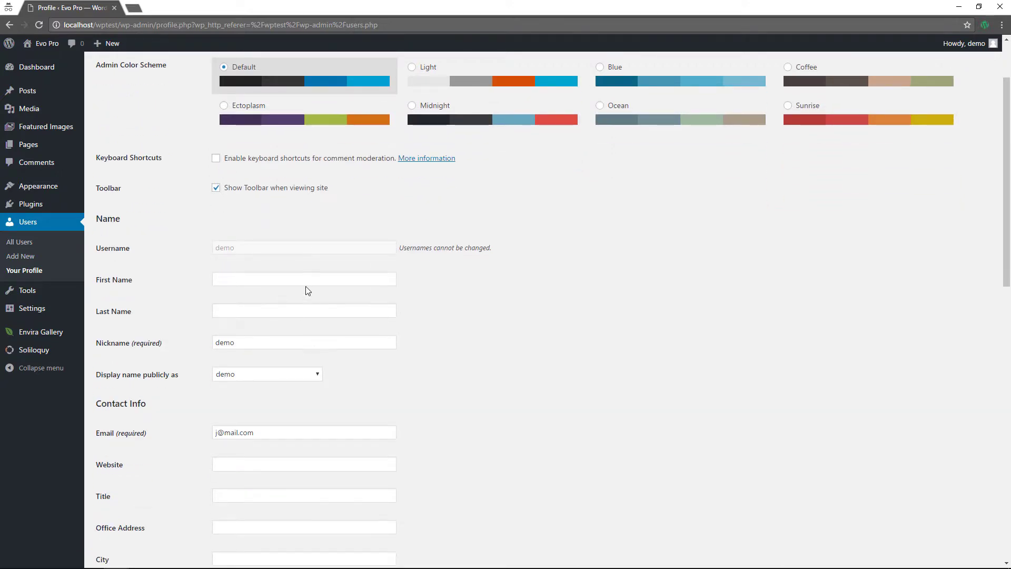
pyautogui.scroll(-7, 412, 335)
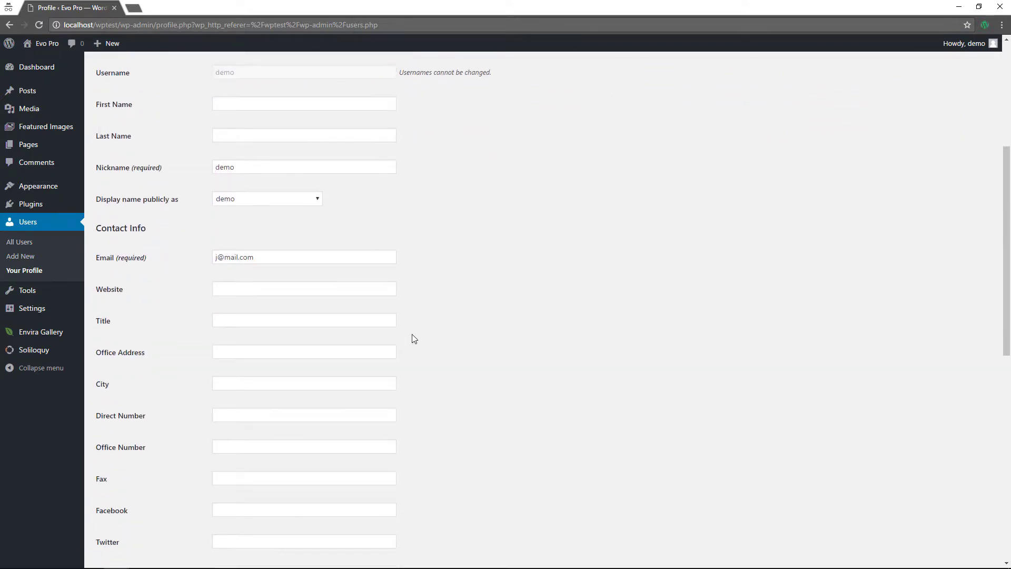
pyautogui.scroll(-5, 414, 338)
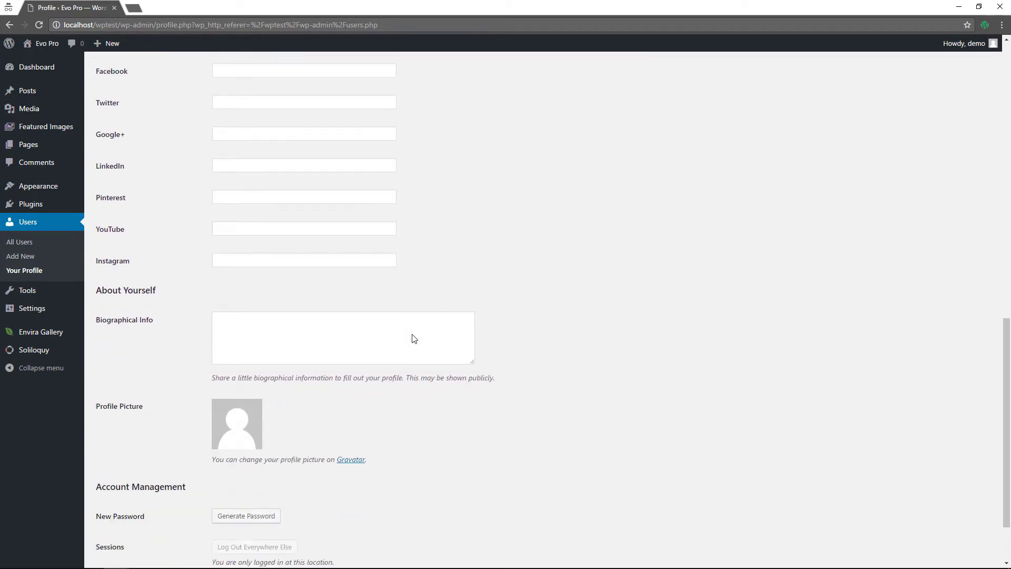
pyautogui.scroll(2, 414, 338)
pyautogui.scroll(-3, 414, 339)
pyautogui.scroll(17, 414, 338)
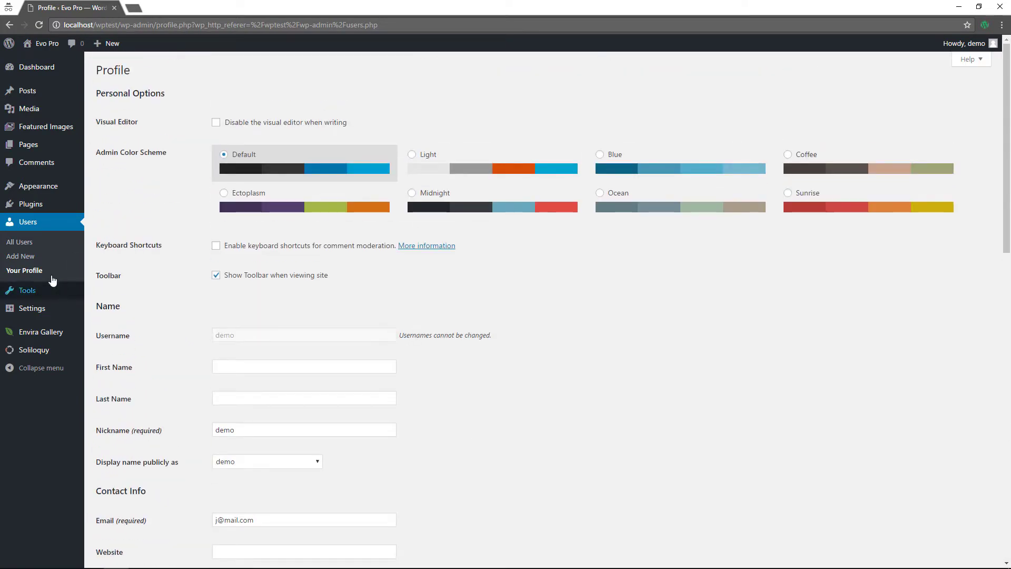
pyautogui.click(23, 257)
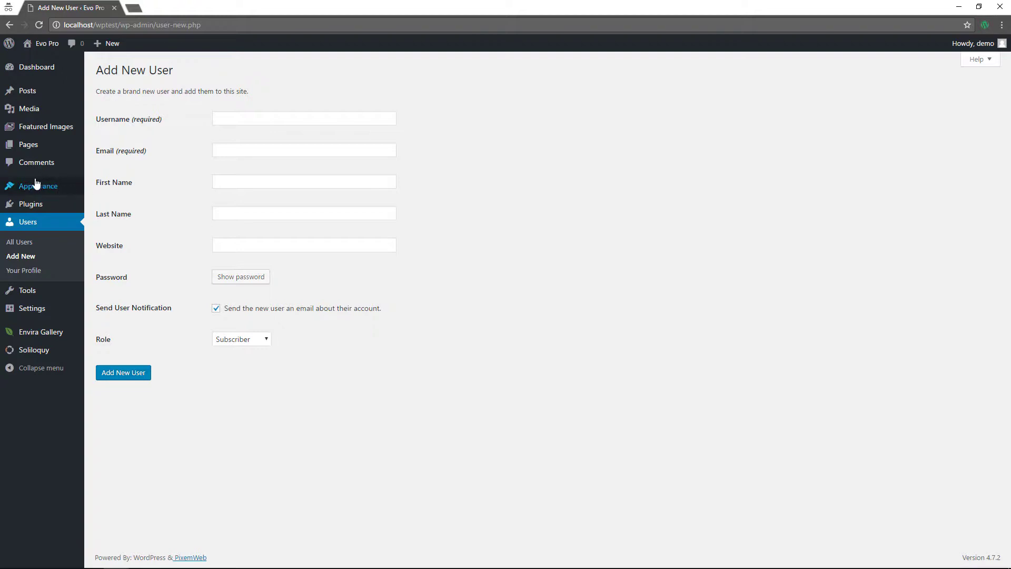
# Open the Tools screen with Press This and the Categories and Tags Converter.
pyautogui.click(30, 295)
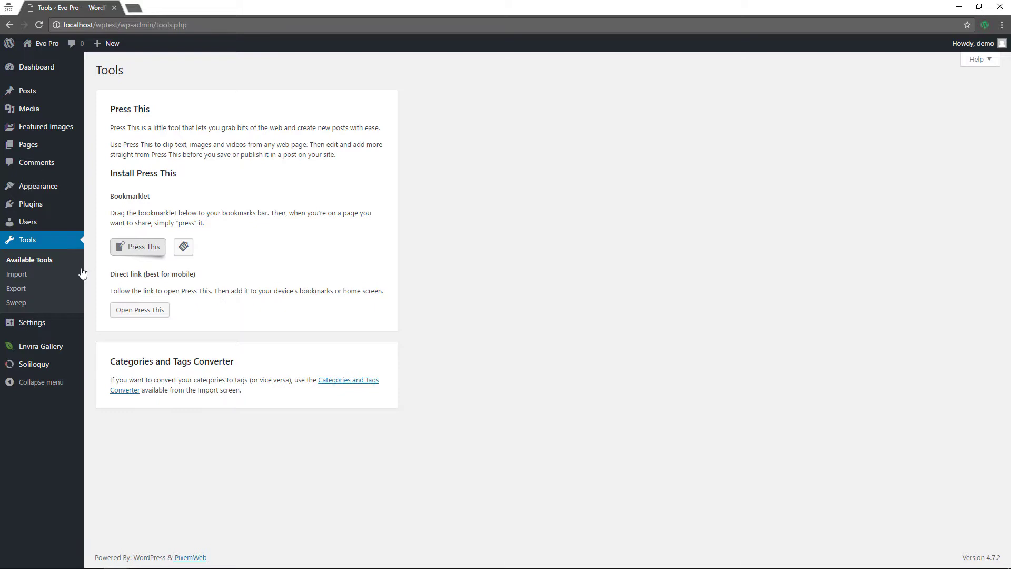
# Open the Import screen listing the eight importers from Blogger through WordPress.
pyautogui.click(17, 274)
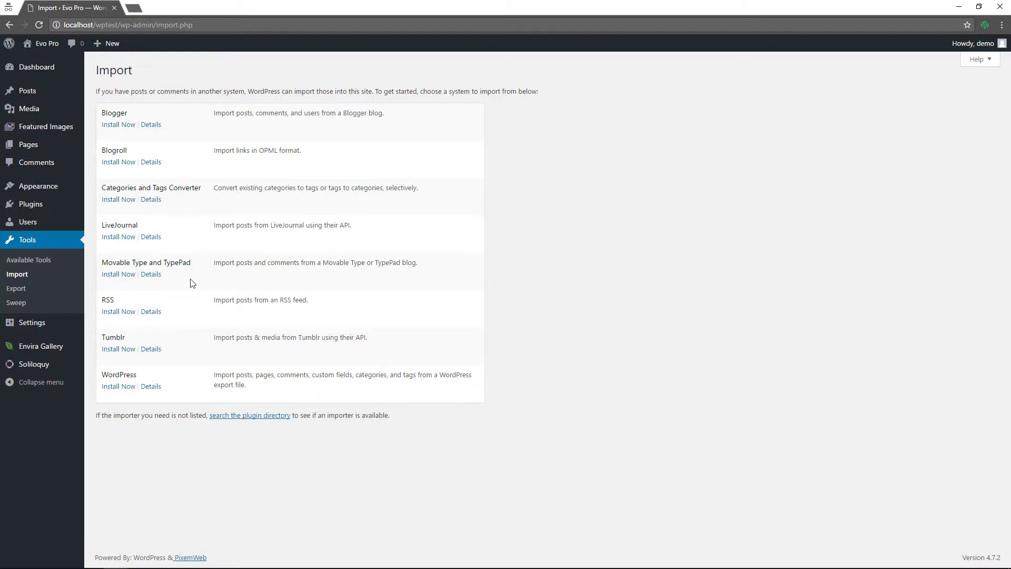
# Open the Export screen, set to export All content as a WXR file.
pyautogui.click(21, 292)
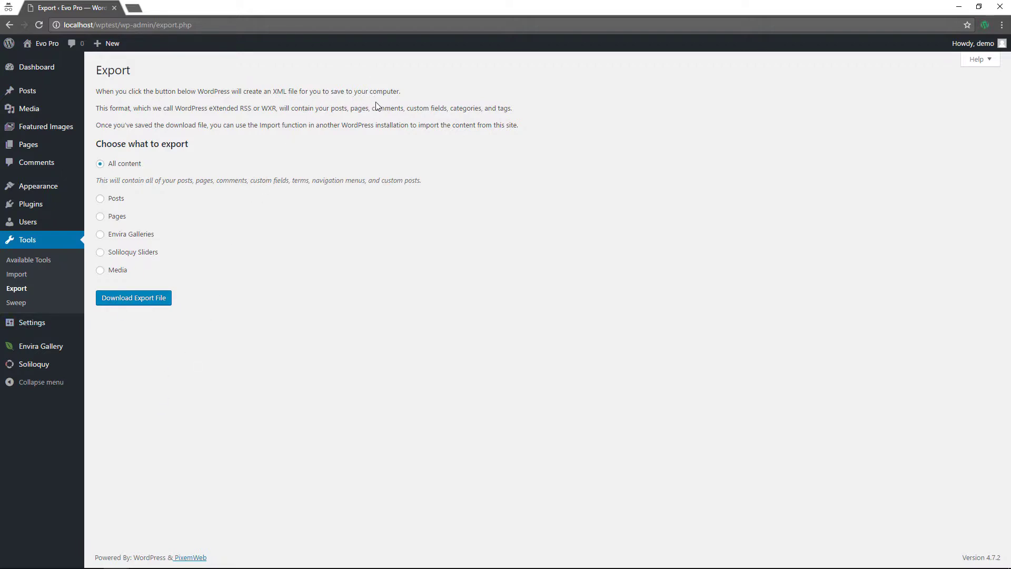
# Open General Settings showing Site Title Evo Pro and tagline PixemWeb.com.
pyautogui.click(34, 324)
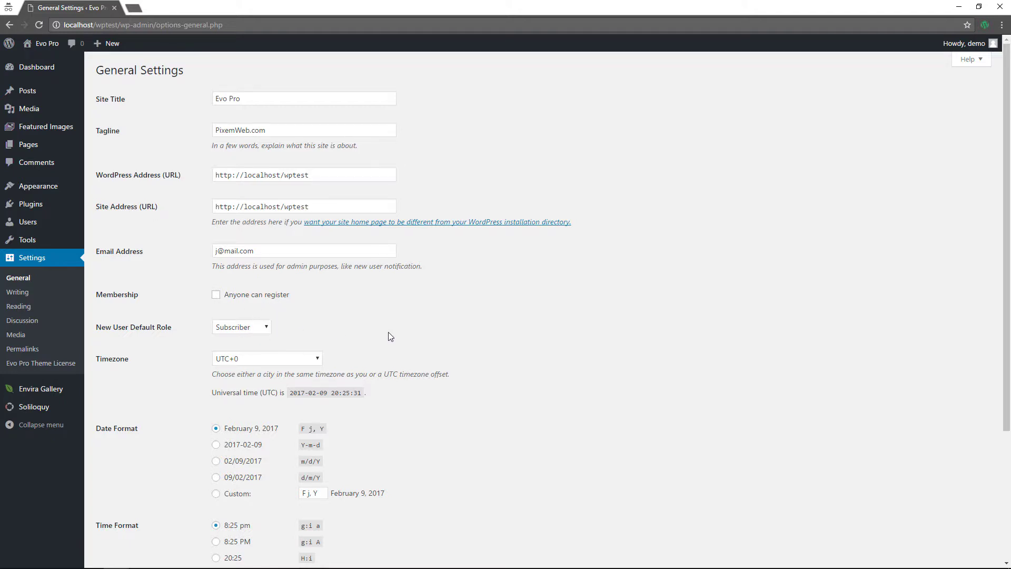
pyautogui.scroll(-3, 388, 333)
pyautogui.scroll(-3, 227, 327)
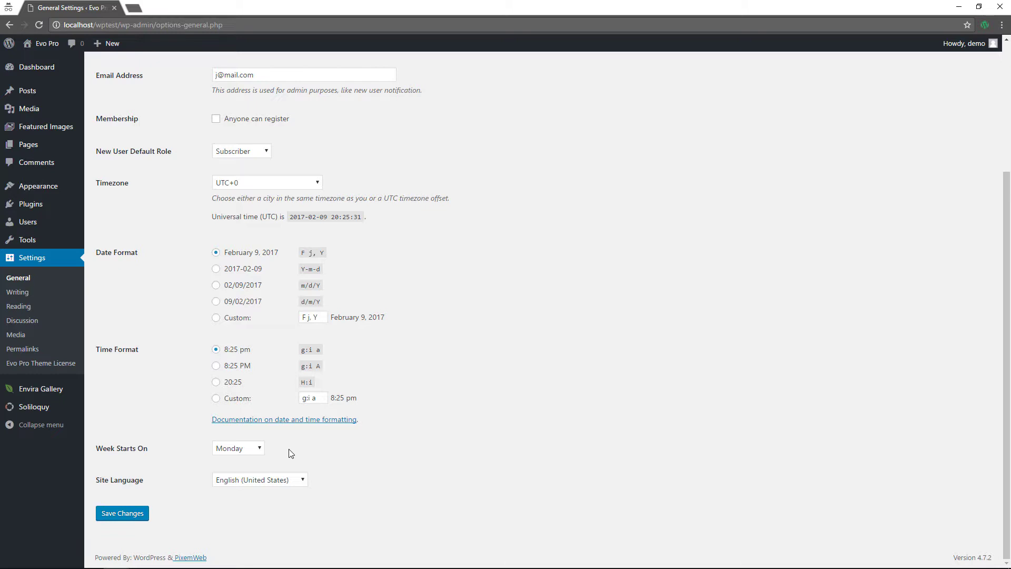
pyautogui.click(283, 481)
pyautogui.click(467, 456)
# In Writing Settings, set Default Post Category to SEO and leave Default Post Format on Standard.
pyautogui.click(19, 293)
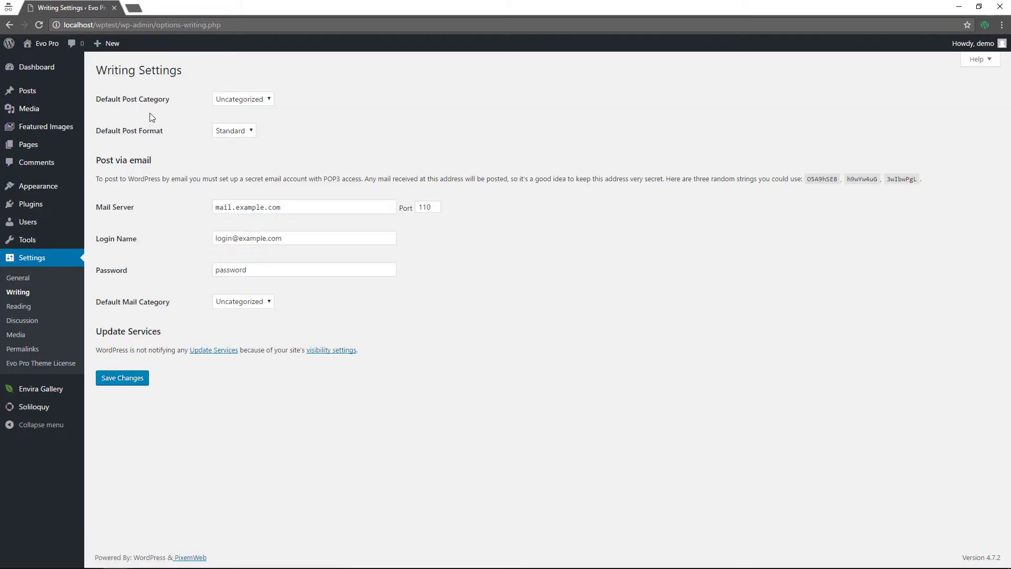
pyautogui.click(246, 100)
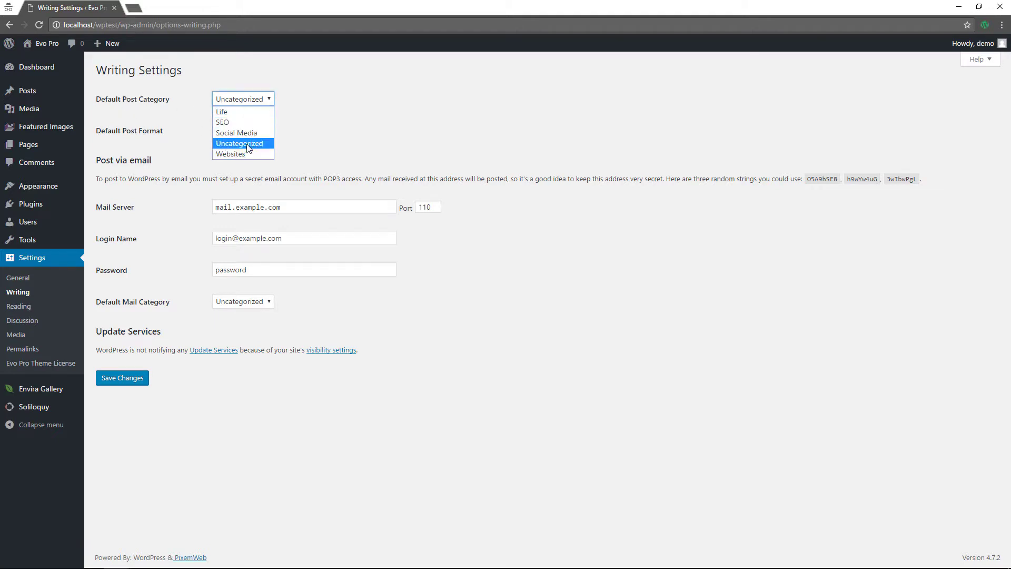
pyautogui.click(258, 124)
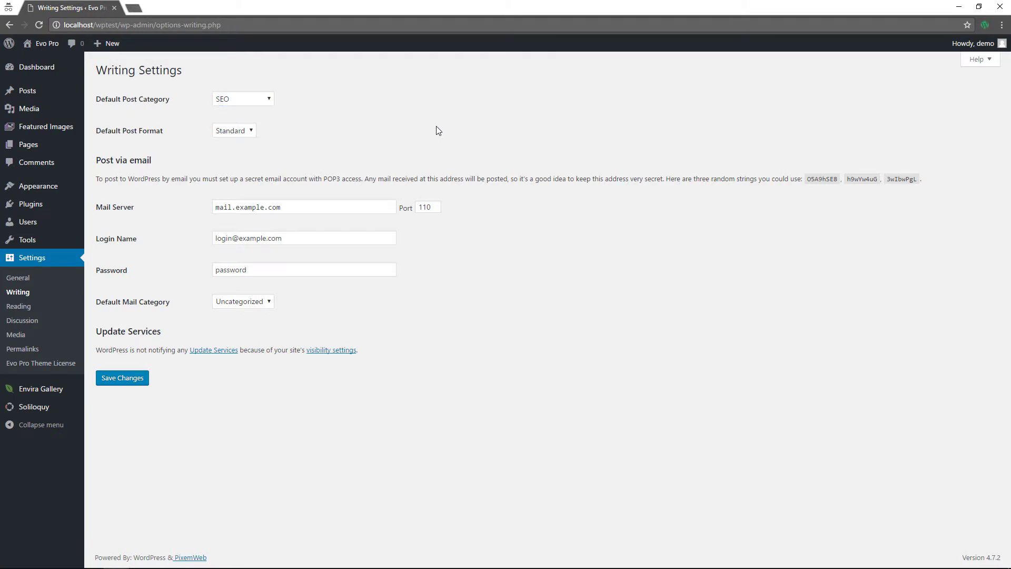
pyautogui.click(231, 131)
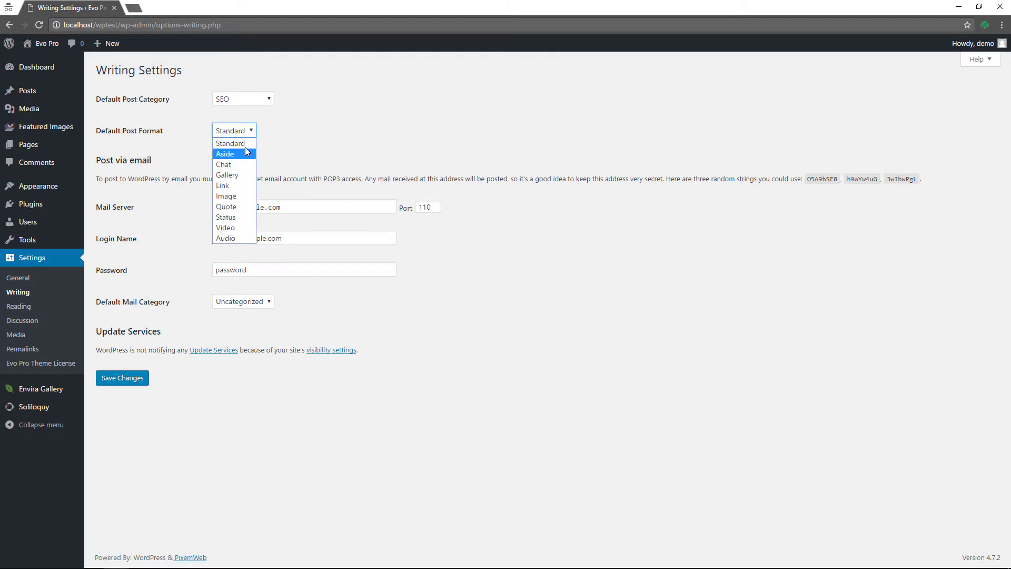
pyautogui.click(327, 151)
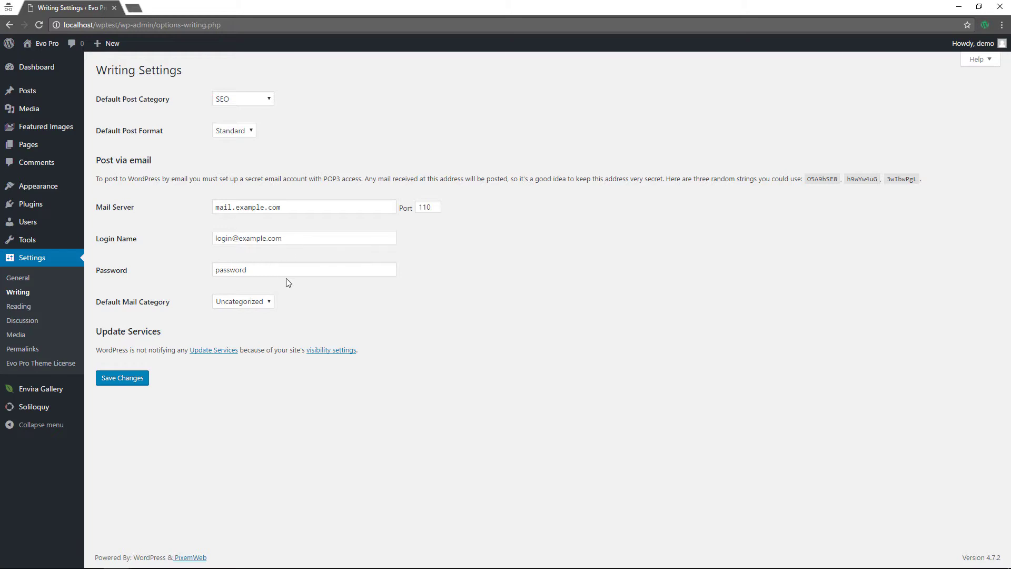
# Save the Writing Settings with SEO as the default post category.
pyautogui.click(114, 378)
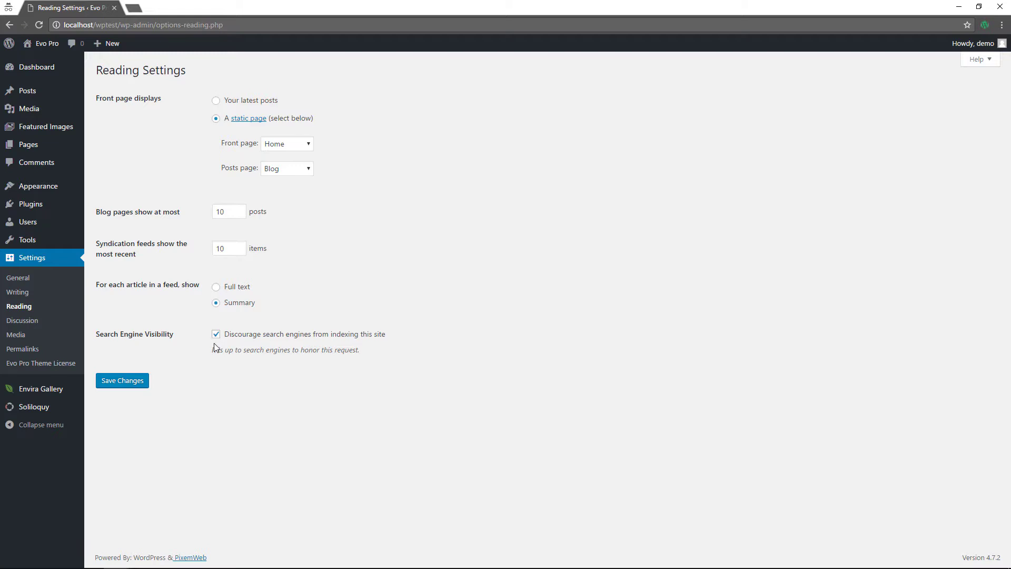
# Open Discussion Settings and scroll down to the comment and moderation options.
pyautogui.click(30, 322)
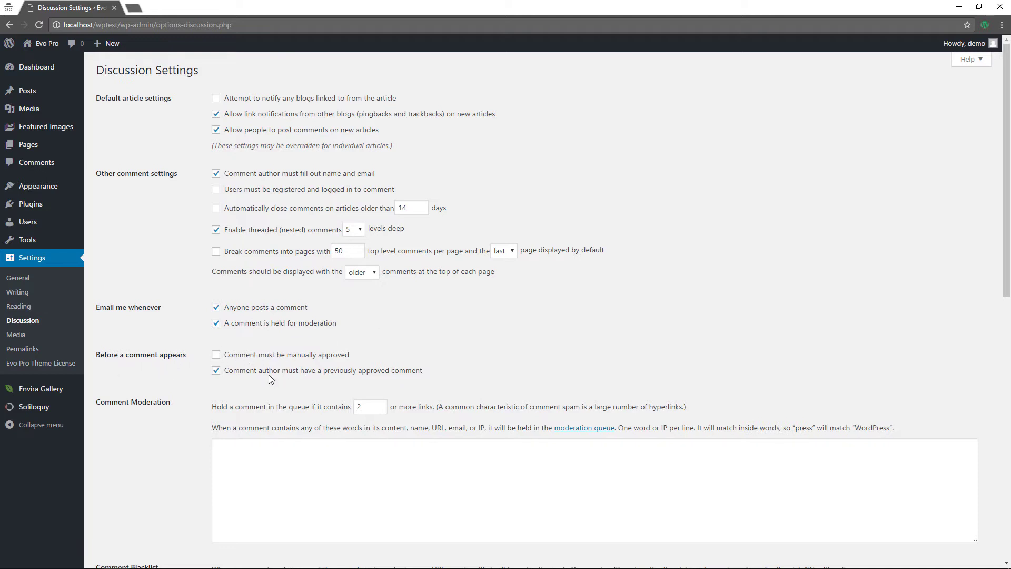
pyautogui.scroll(-2, 260, 410)
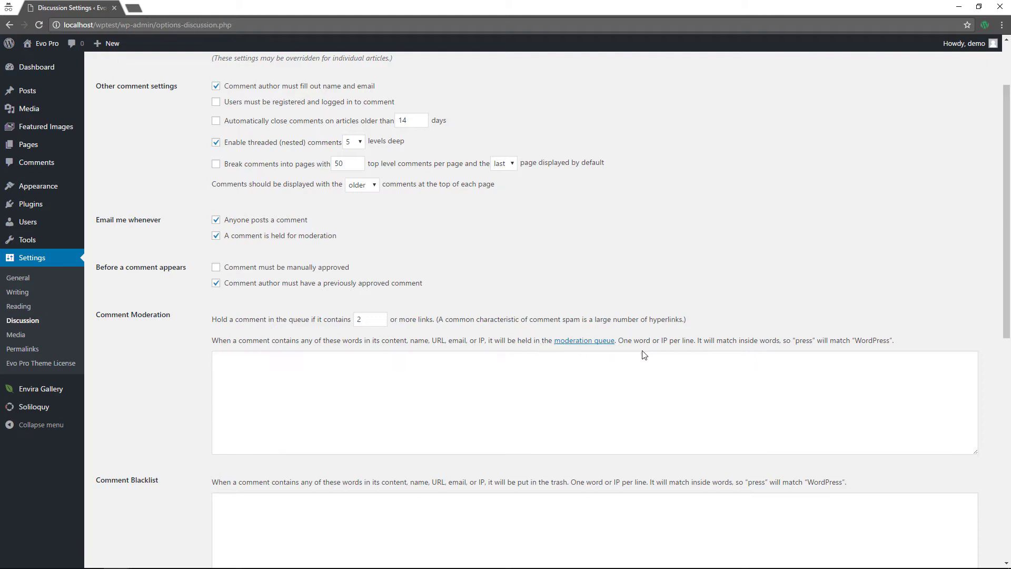
pyautogui.click(318, 397)
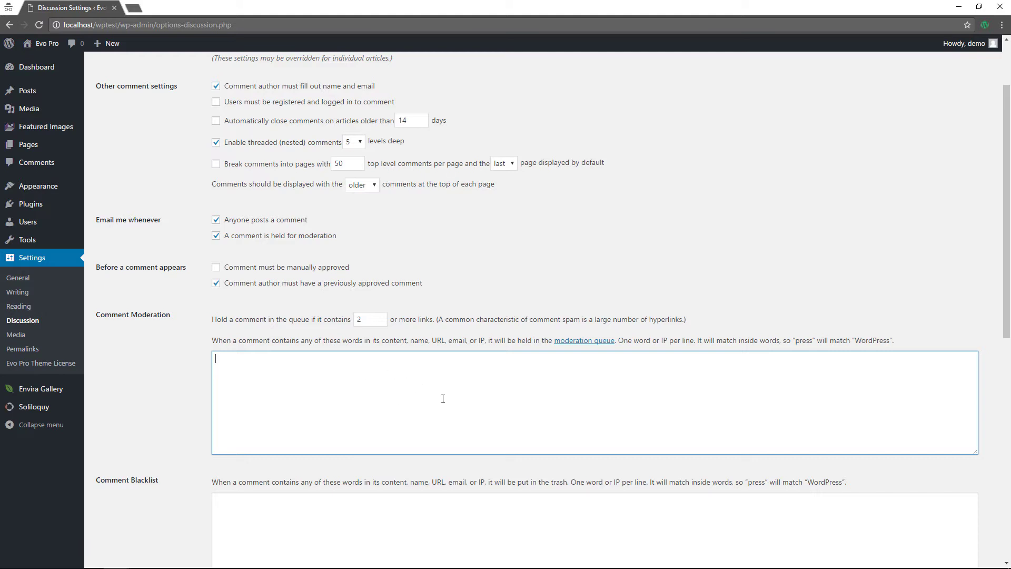
pyautogui.scroll(-2, 443, 399)
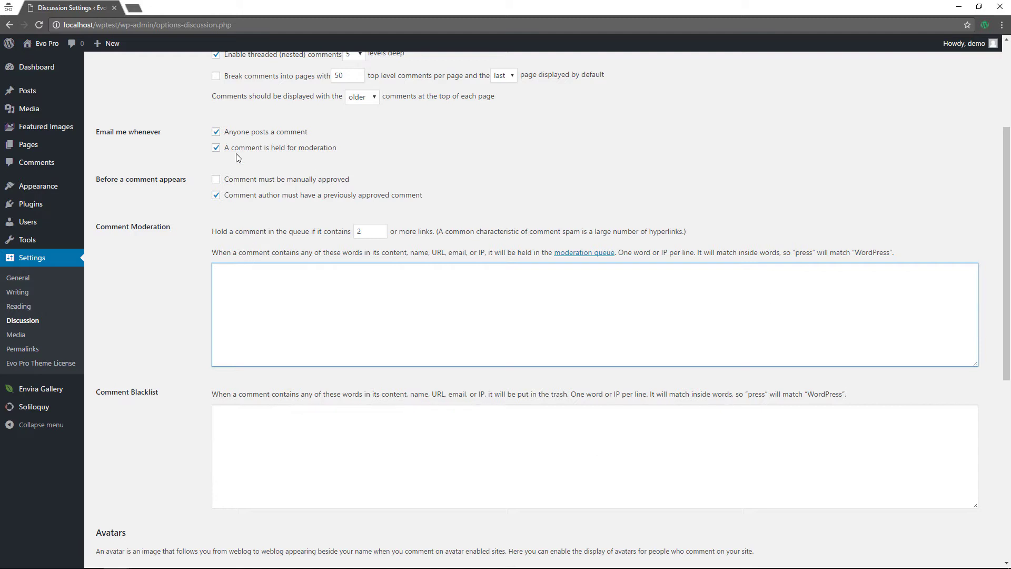
pyautogui.scroll(-2, 238, 158)
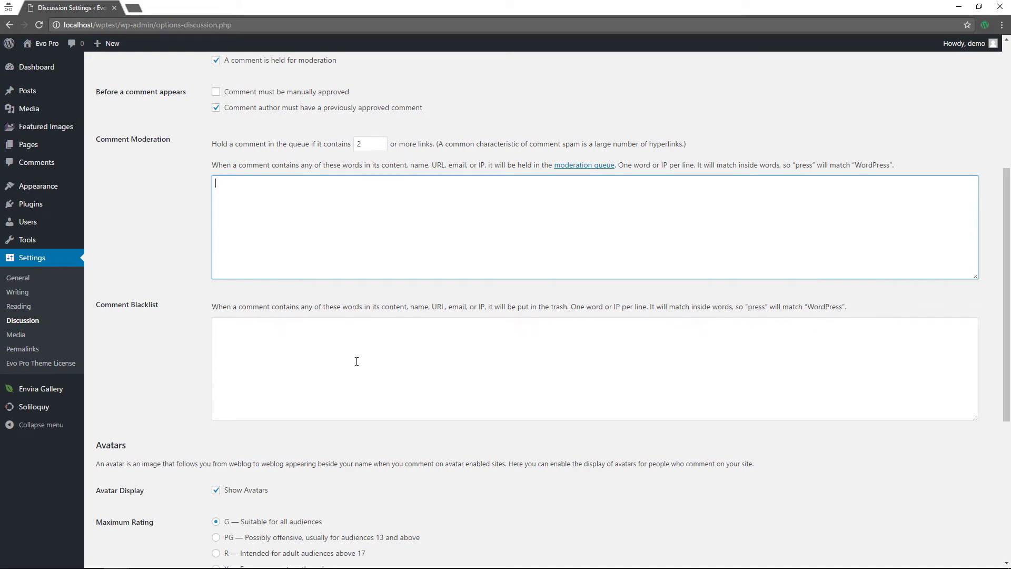
pyautogui.scroll(-4, 248, 346)
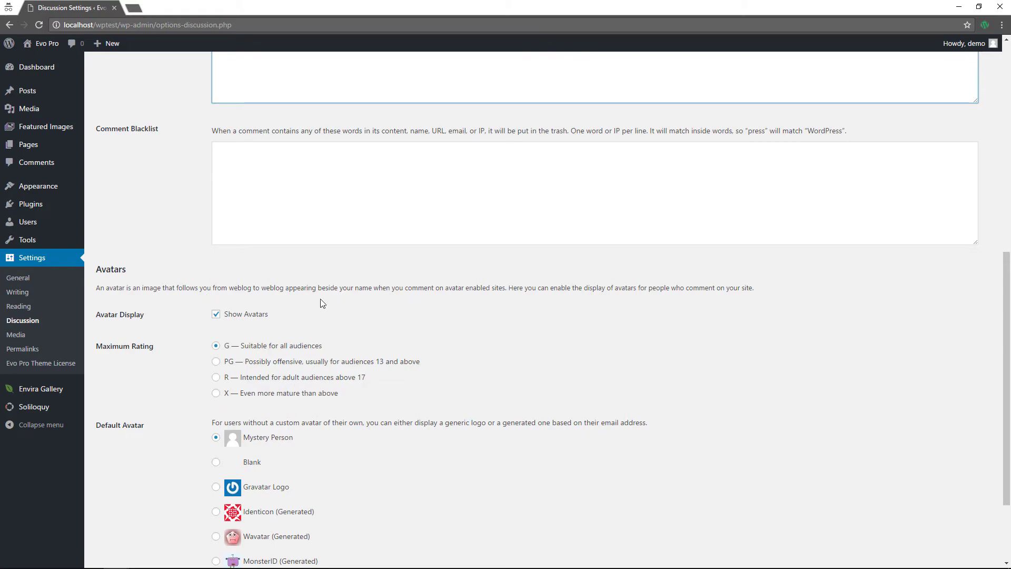
pyautogui.scroll(-3, 354, 373)
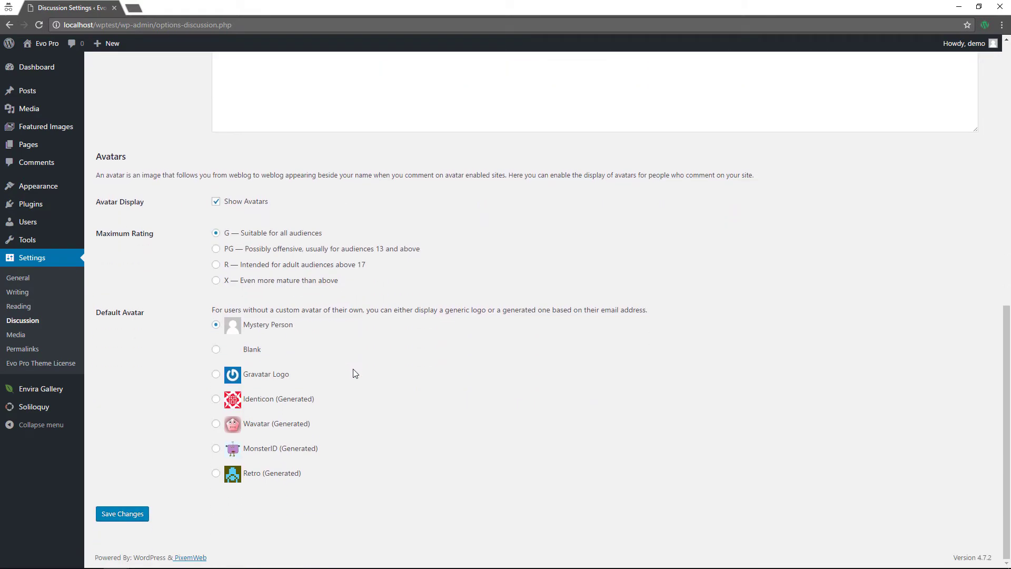
pyautogui.scroll(7, 354, 373)
pyautogui.scroll(-7, 293, 442)
# Open Media Settings with the 150×150 cropped thumbnail and image size options.
pyautogui.click(15, 335)
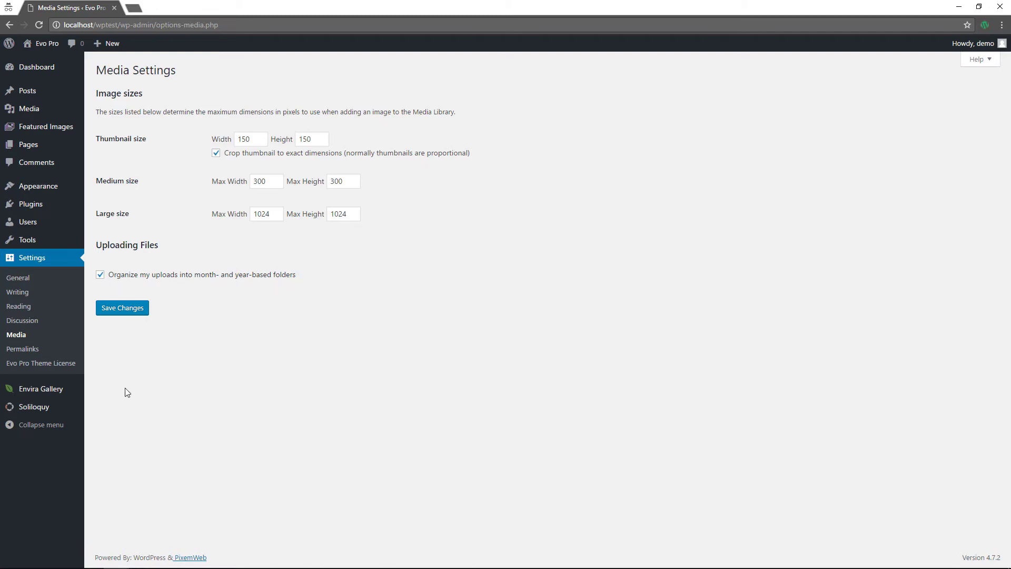
# Open Permalink Settings, where the Post name (/%postname%/) structure is selected.
pyautogui.click(23, 349)
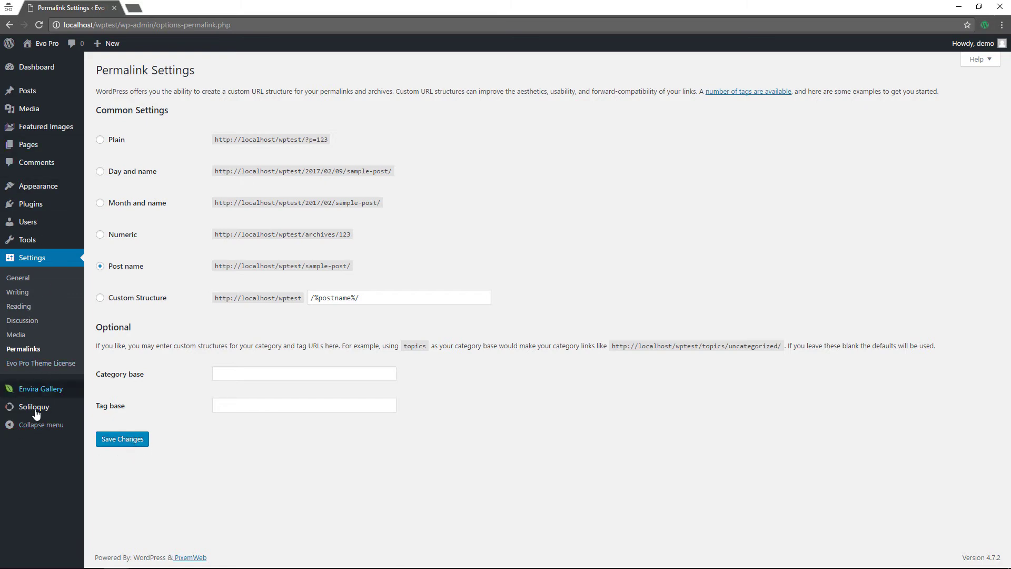
pyautogui.click(11, 427)
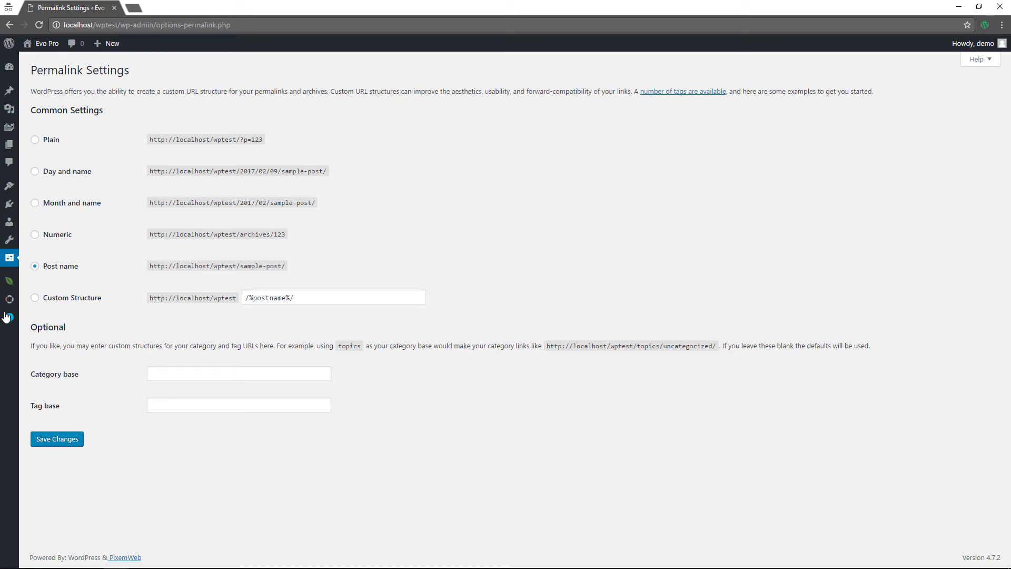
pyautogui.moveTo(10, 65)
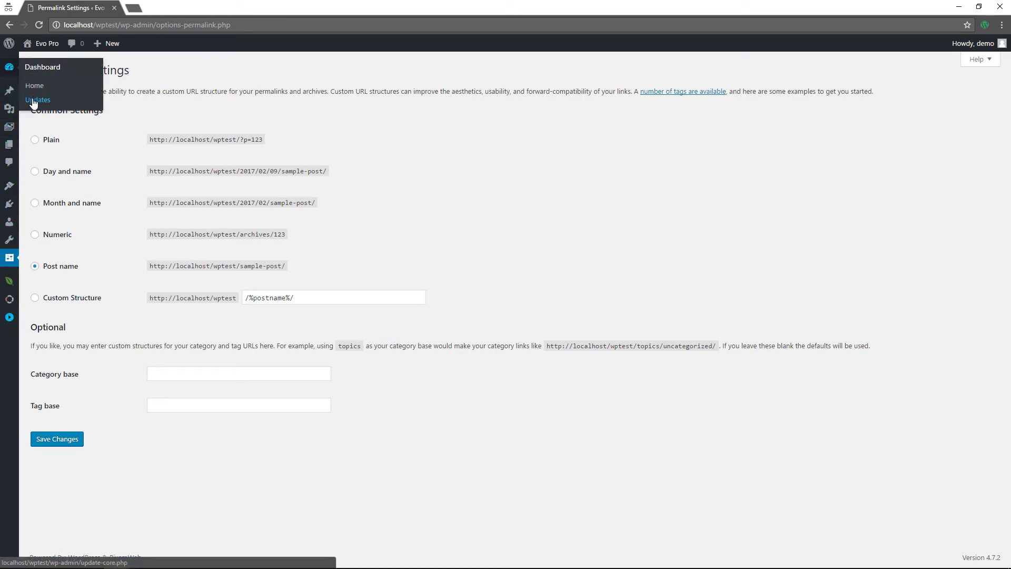
pyautogui.moveTo(10, 112)
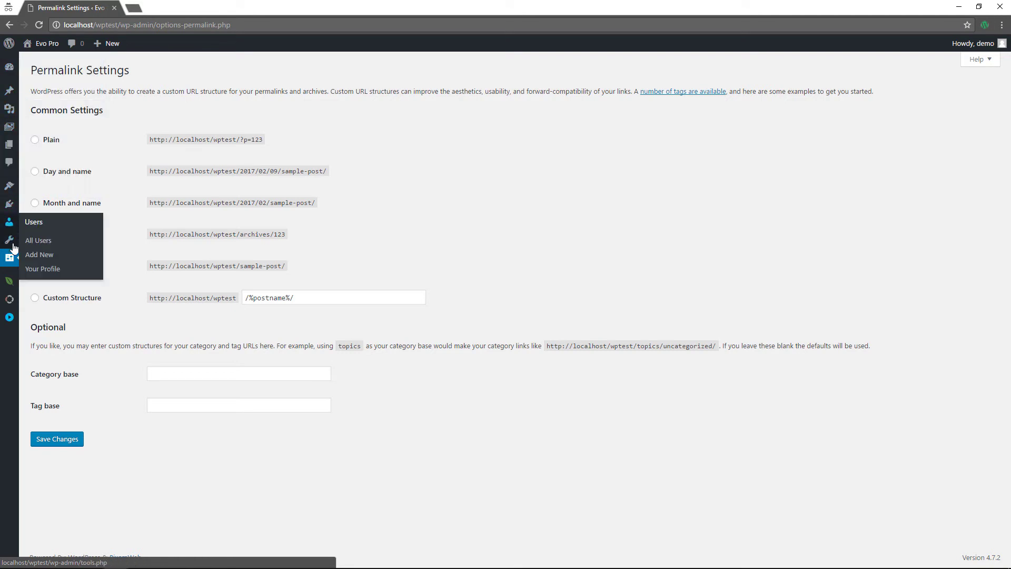
pyautogui.click(10, 318)
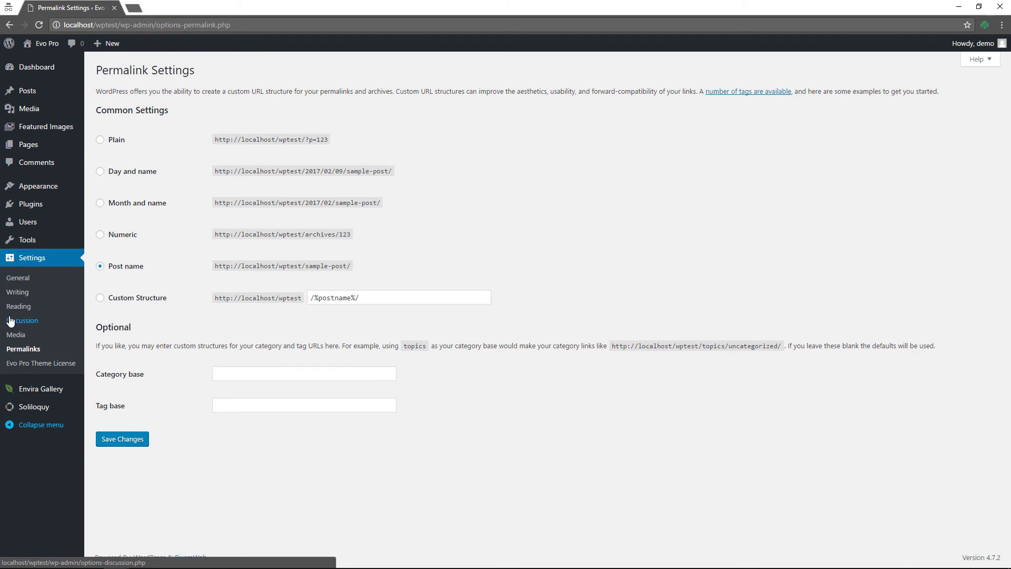
pyautogui.click(984, 66)
pyautogui.click(978, 157)
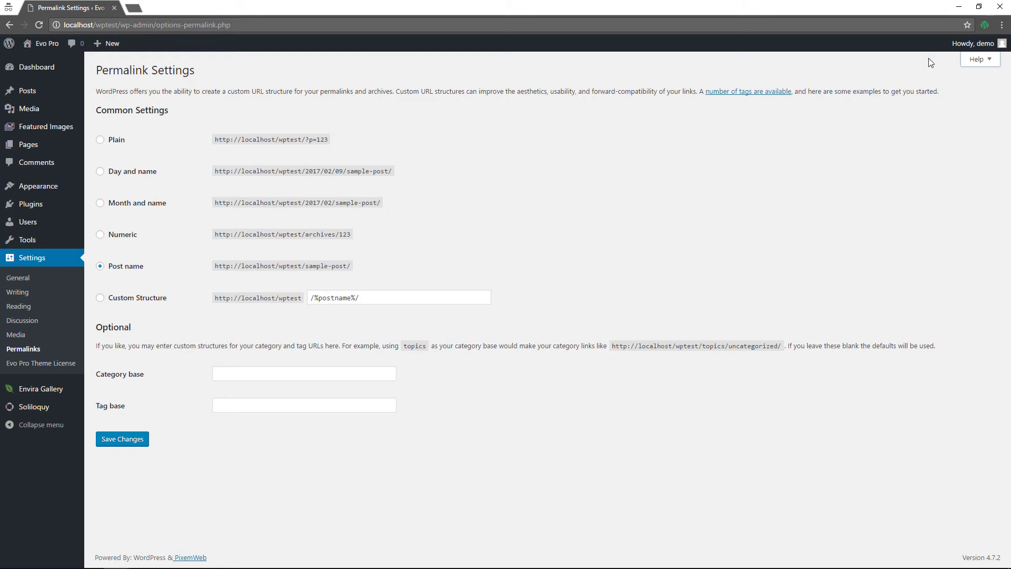
pyautogui.moveTo(970, 45)
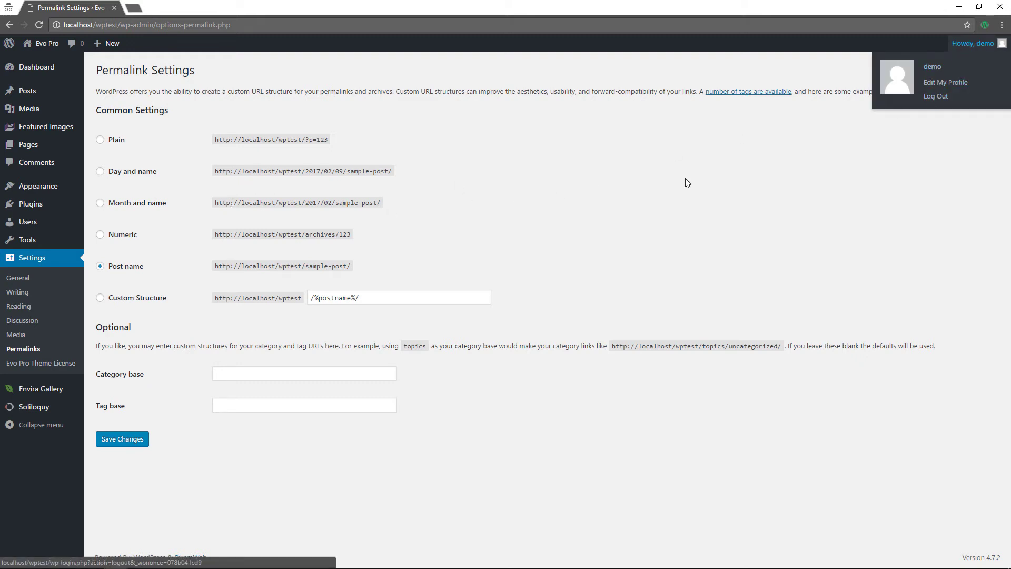
pyautogui.moveTo(34, 49)
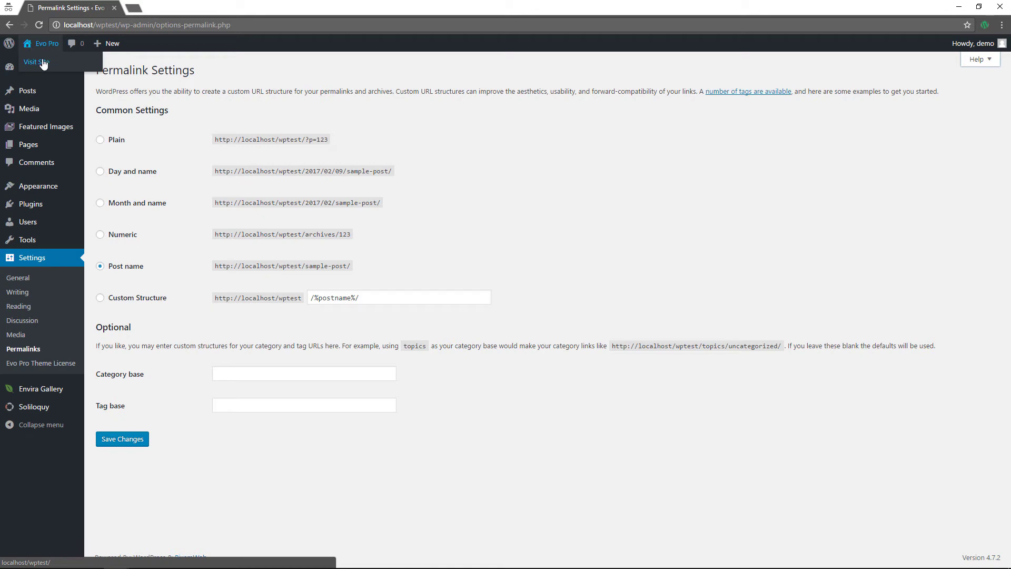
# Visit the Evo Pro front page and browse its slider and Featured Categories posts Blog 21, 20, 19.
pyautogui.click(42, 63)
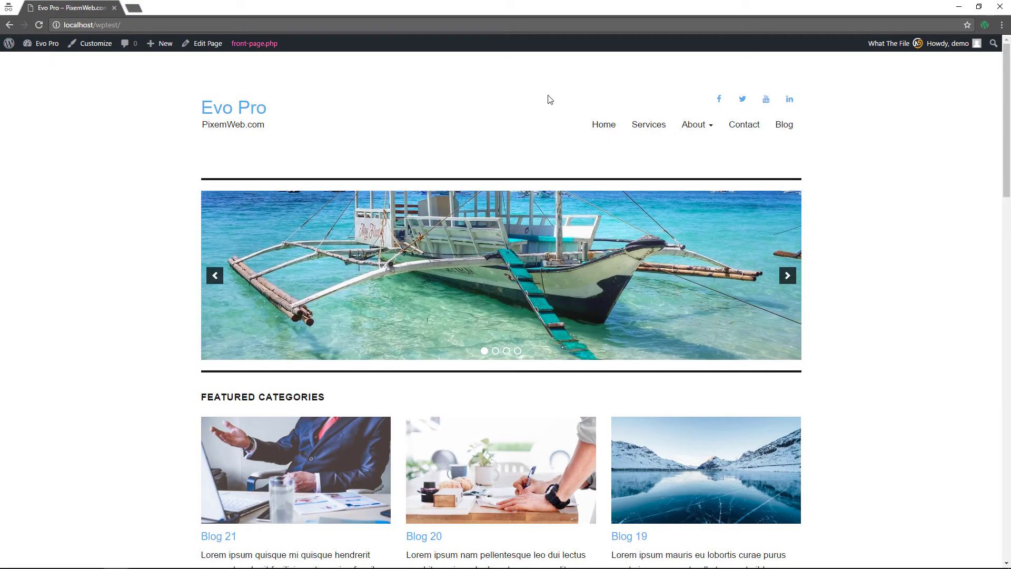
pyautogui.scroll(-8, 335, 220)
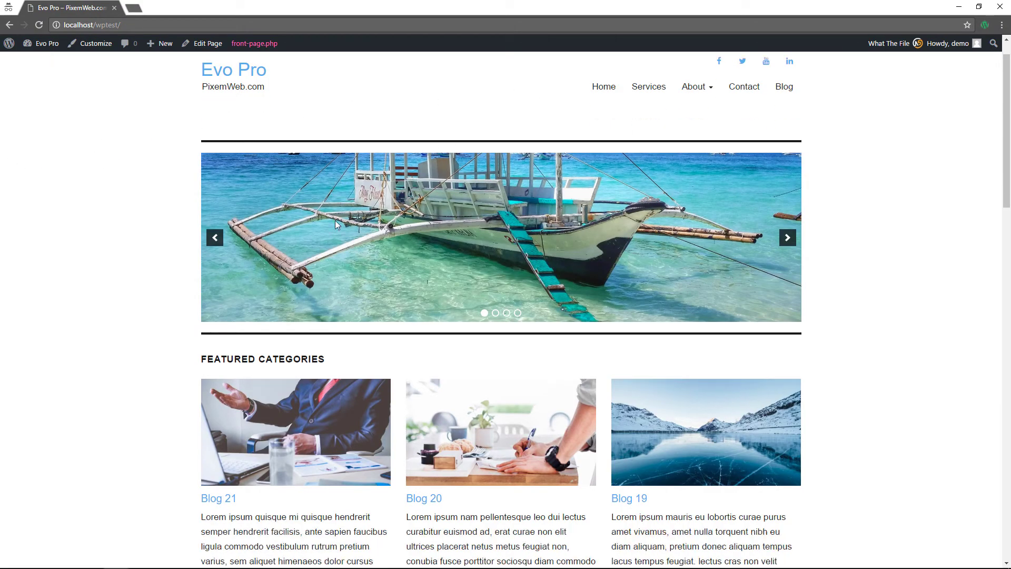
pyautogui.scroll(8, 298, 278)
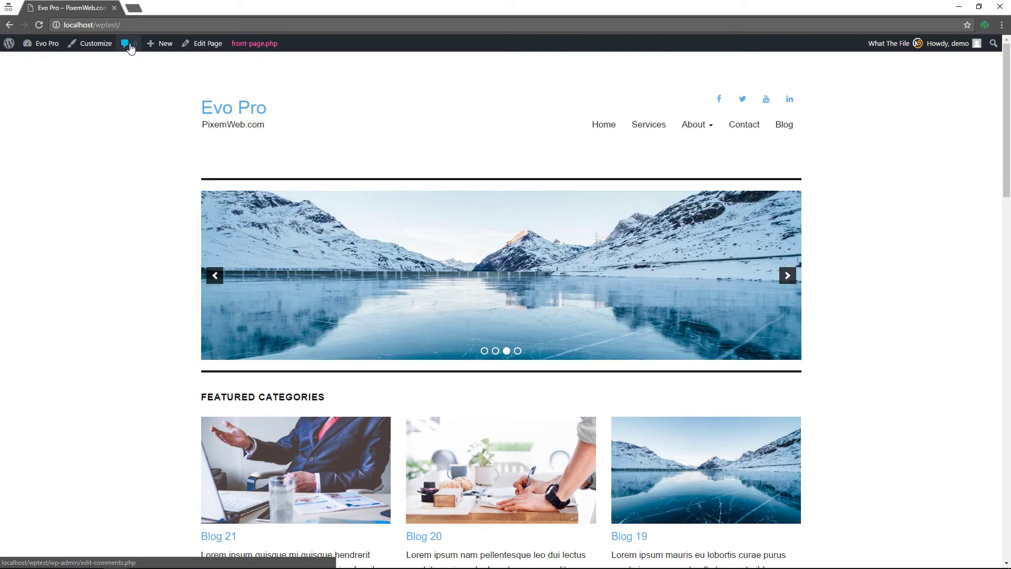
pyautogui.moveTo(158, 46)
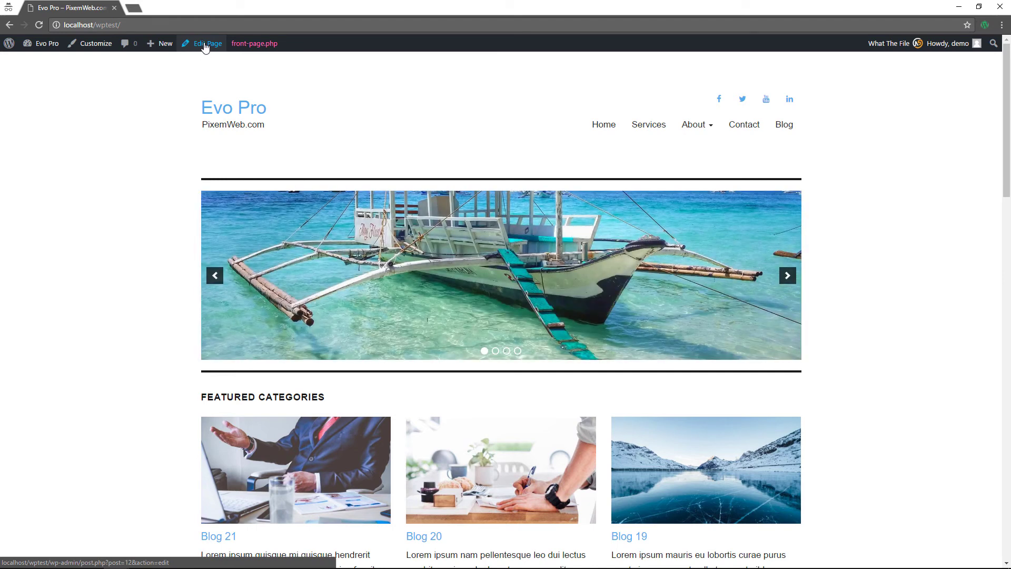
pyautogui.moveTo(29, 48)
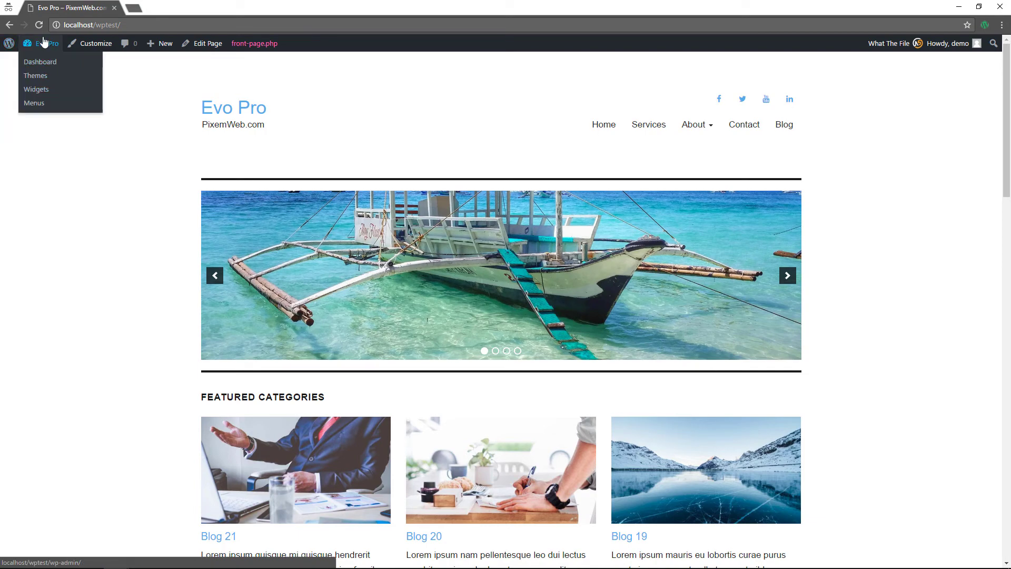
# Go back to the admin Dashboard showing 22 posts, 8 pages and recent Blog posts 21–17.
pyautogui.click(40, 63)
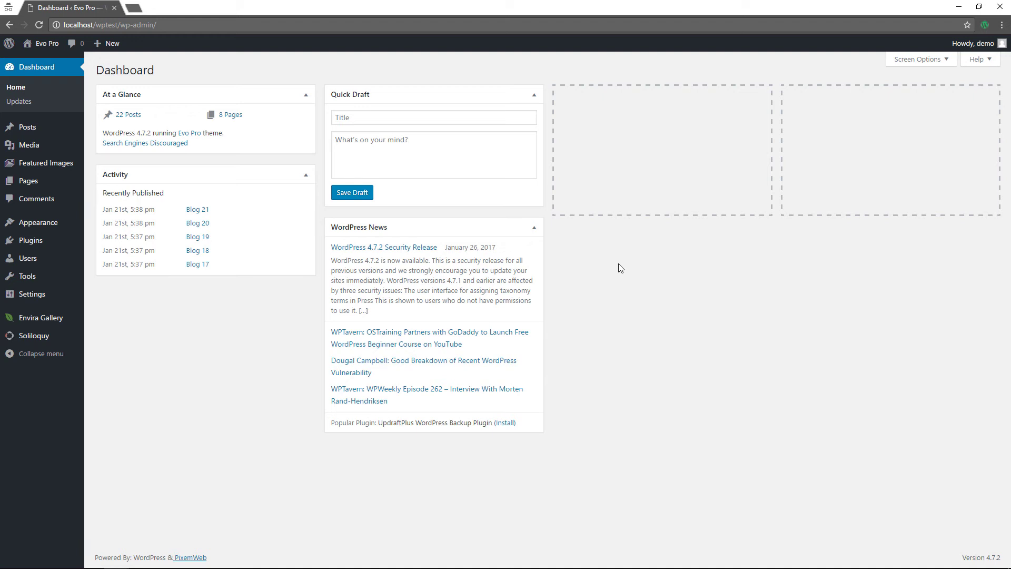
pyautogui.moveTo(43, 342)
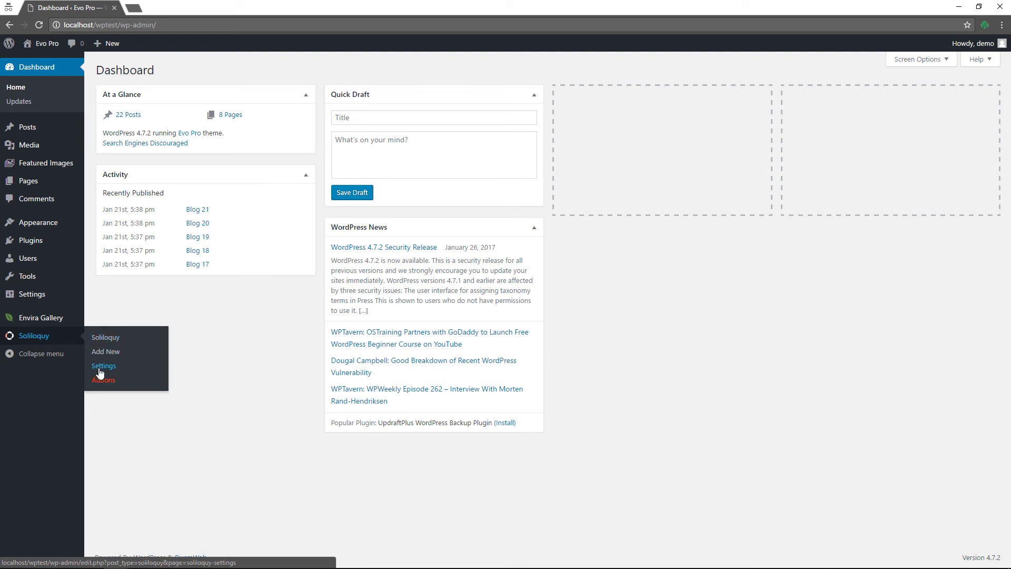
pyautogui.moveTo(43, 322)
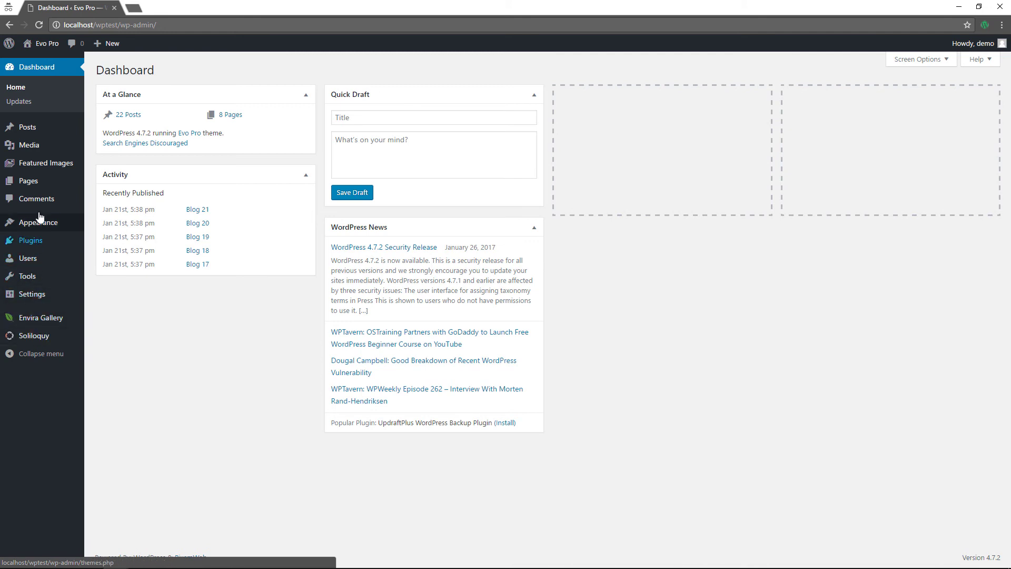
pyautogui.moveTo(57, 168)
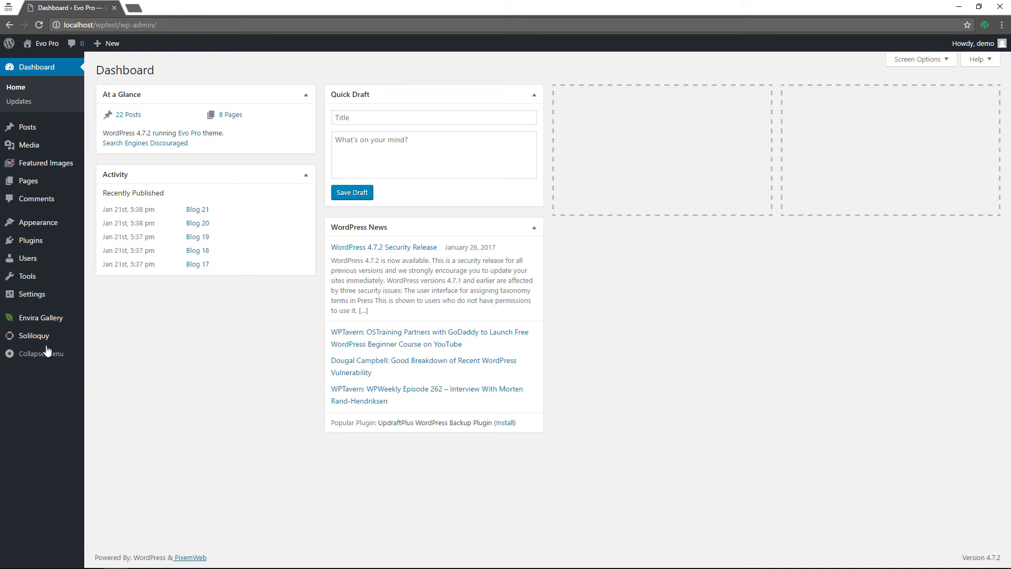
pyautogui.moveTo(50, 319)
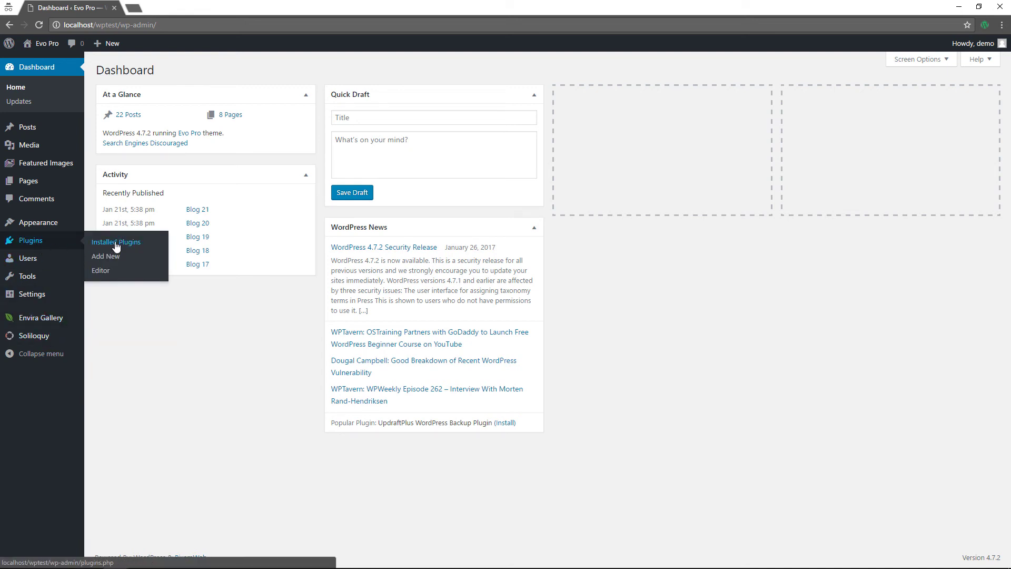
# Open Installed Plugins and review the 15 plugins, 8 active and 7 inactive.
pyautogui.click(60, 247)
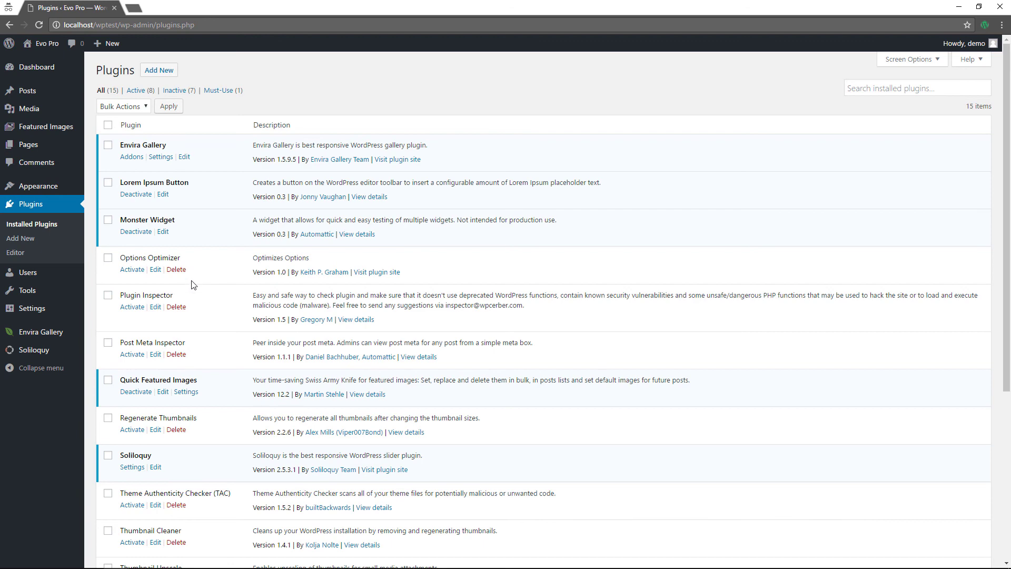
pyautogui.scroll(-5, 287, 323)
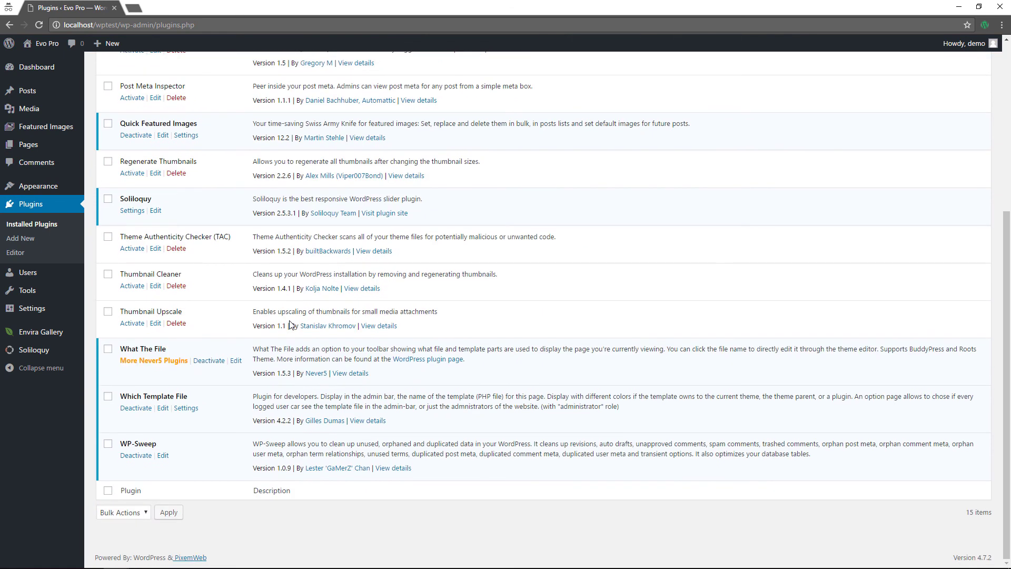
pyautogui.scroll(5, 289, 323)
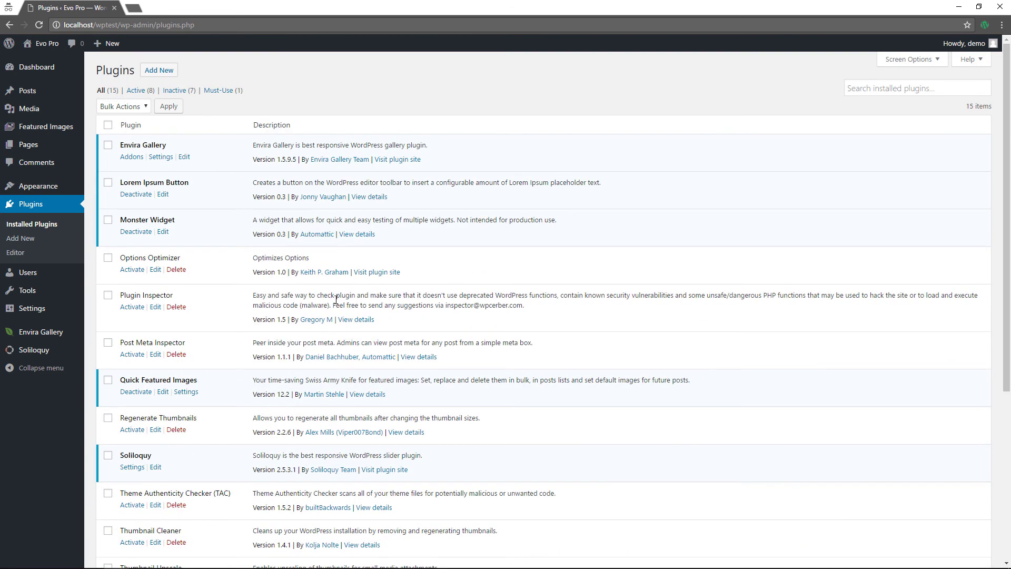